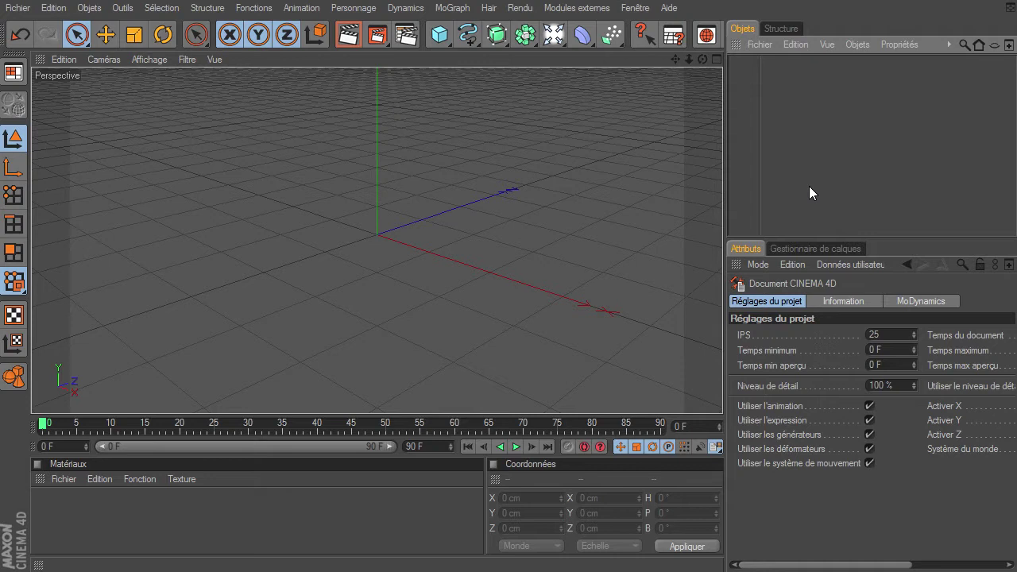
Add a cylinder oriented along +X and turn off its caps (Couvercles).
click(439, 34)
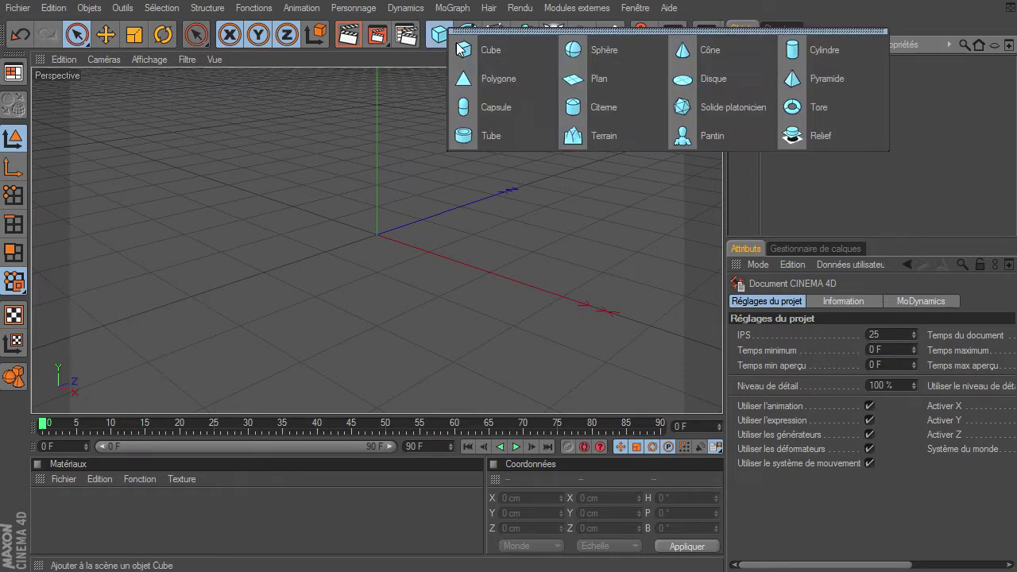
click(829, 49)
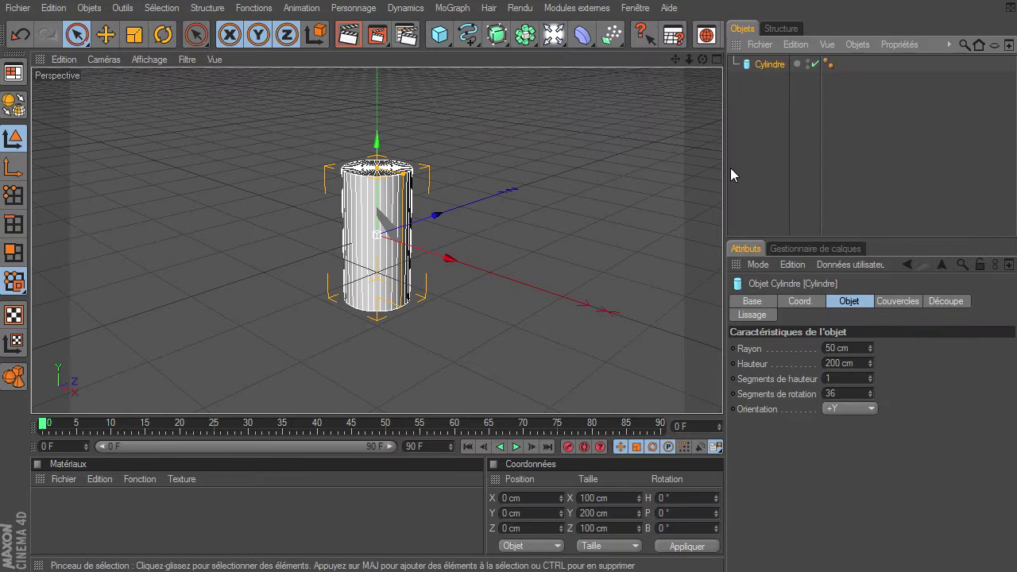
click(849, 407)
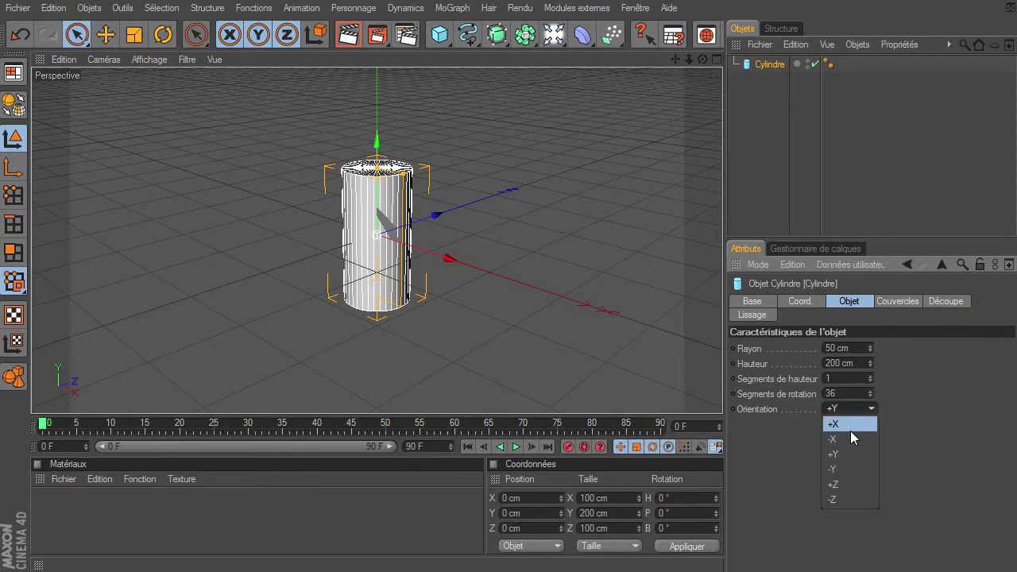
click(849, 430)
click(904, 301)
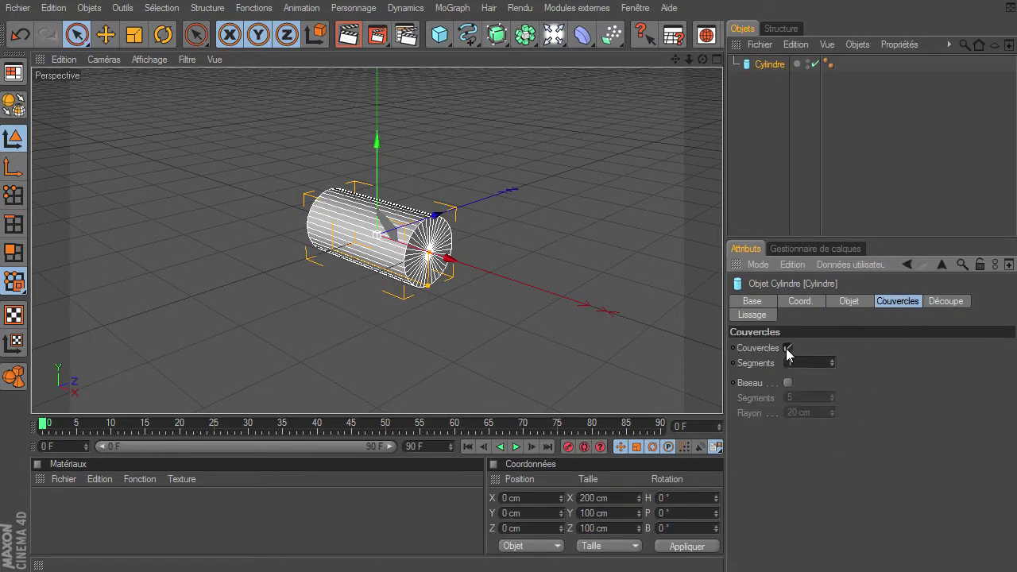
click(786, 348)
Lengthen the cylinder along its axis to a height of about 474 cm.
click(848, 301)
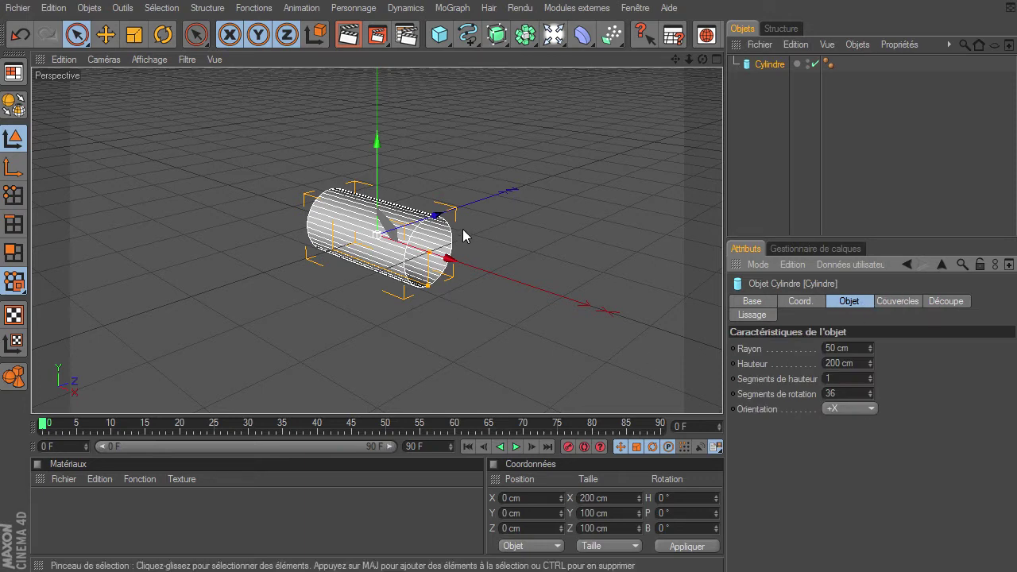
drag(432, 254, 440, 257)
drag(728, 394, 722, 394)
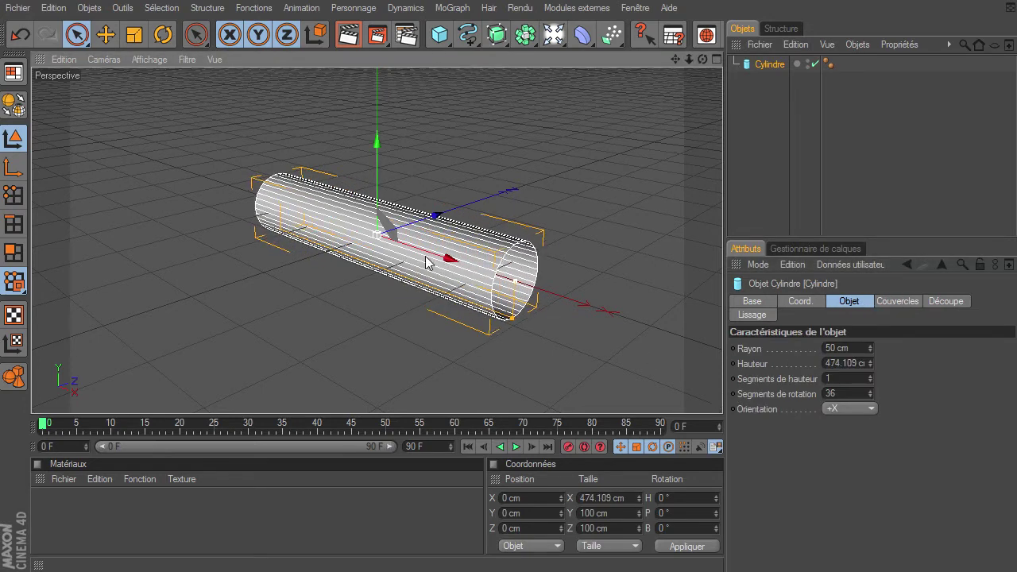
mouse_move(702, 59)
mouse_down()
mouse_move(699, 47)
mouse_move(696, 62)
mouse_up()
Set the cylinder's rotation segments to 8 and its height segments to 6.
double_click(864, 395)
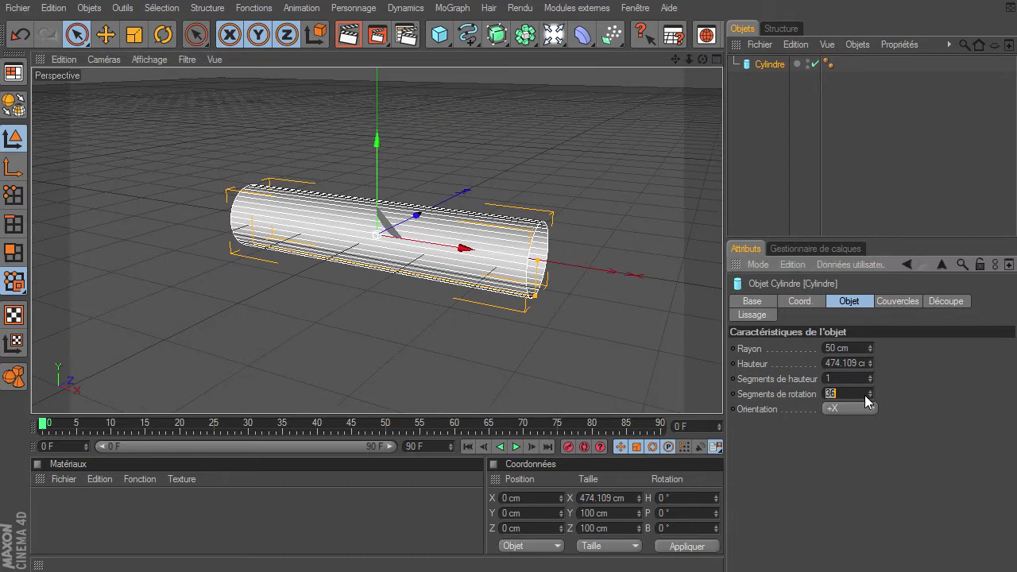
text(8)
key(Return)
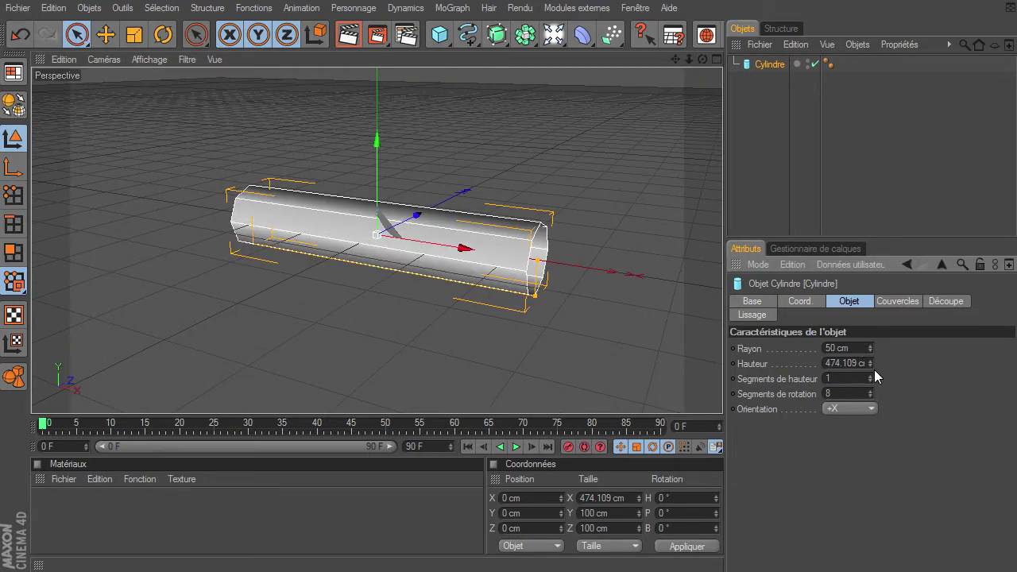
click(869, 375)
click(869, 375)
click(869, 375)
click(869, 375)
click(869, 375)
mouse_move(703, 59)
mouse_down()
mouse_move(722, 395)
mouse_move(695, 62)
mouse_up()
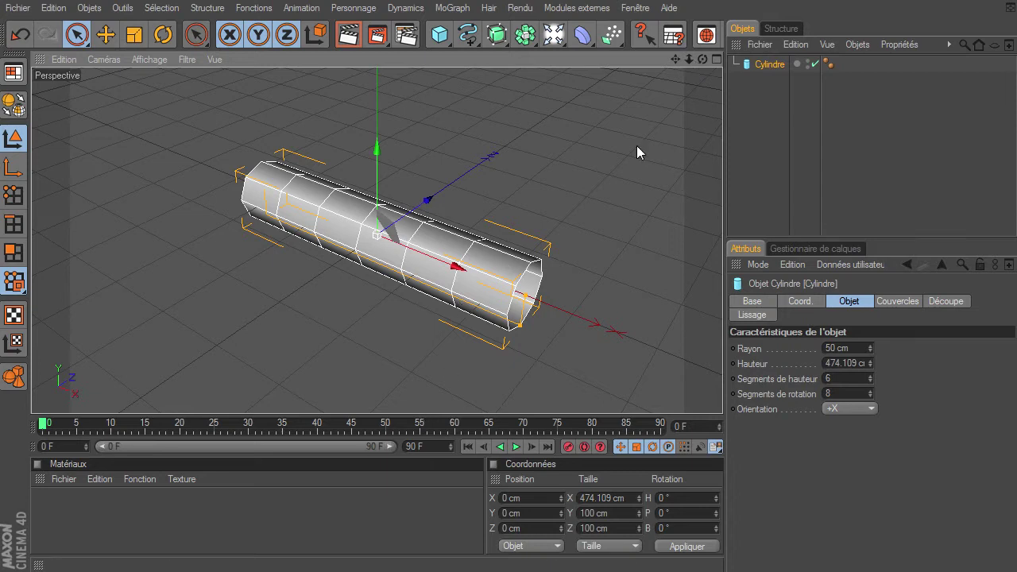
Make the cylinder editable and scale down the edge loop at its open +X end.
click(14, 103)
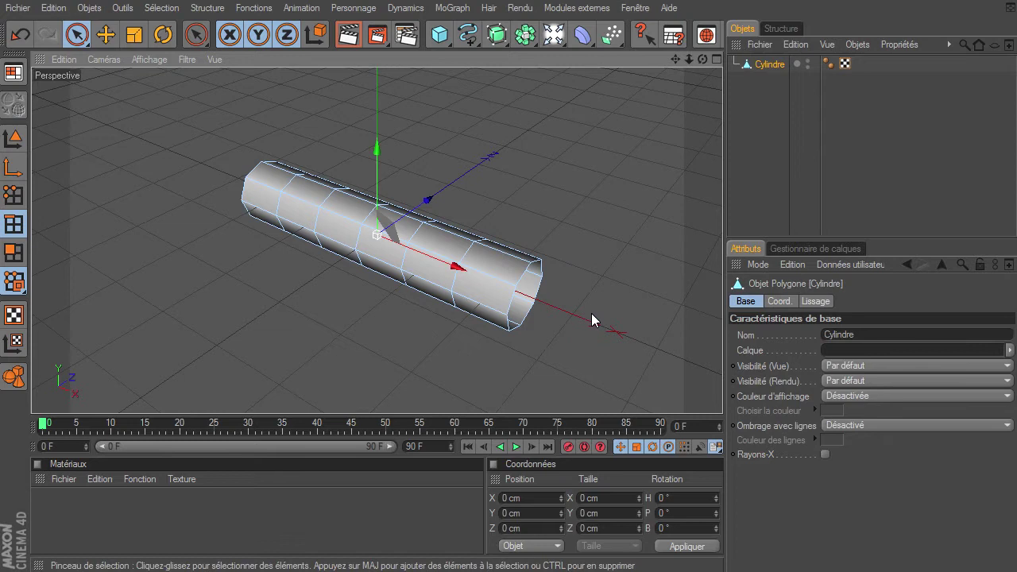
key(u)
key(l)
click(545, 292)
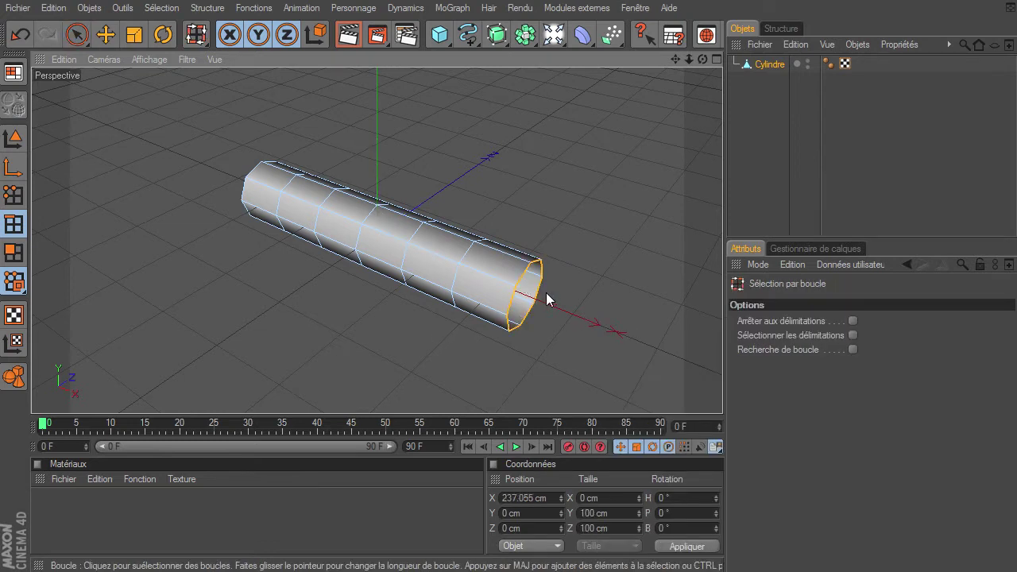
key(t)
drag(547, 292, 721, 393)
Slightly scale down the second edge loop from the narrowed +X end.
key(u)
key(l)
click(463, 278)
key(t)
drag(463, 278, 722, 393)
Scale the third edge loop from the narrowed +X end to about 92 cm across.
key(u)
key(l)
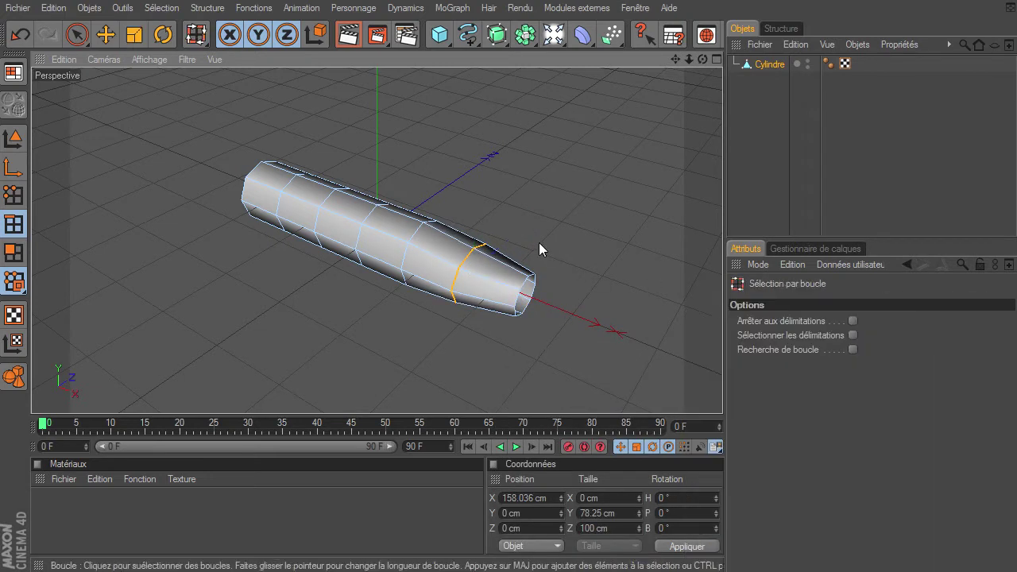
click(417, 234)
key(t)
drag(418, 250, 714, 394)
Pinch the middle edge loop of the cylinder to about 77 cm across.
key(u)
key(l)
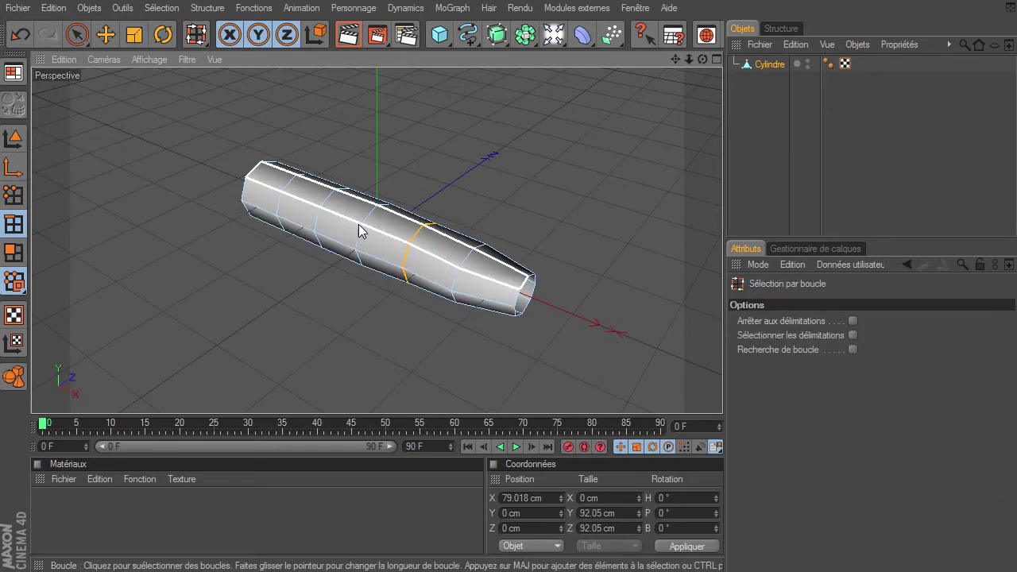
click(362, 235)
key(t)
drag(363, 236, 722, 393)
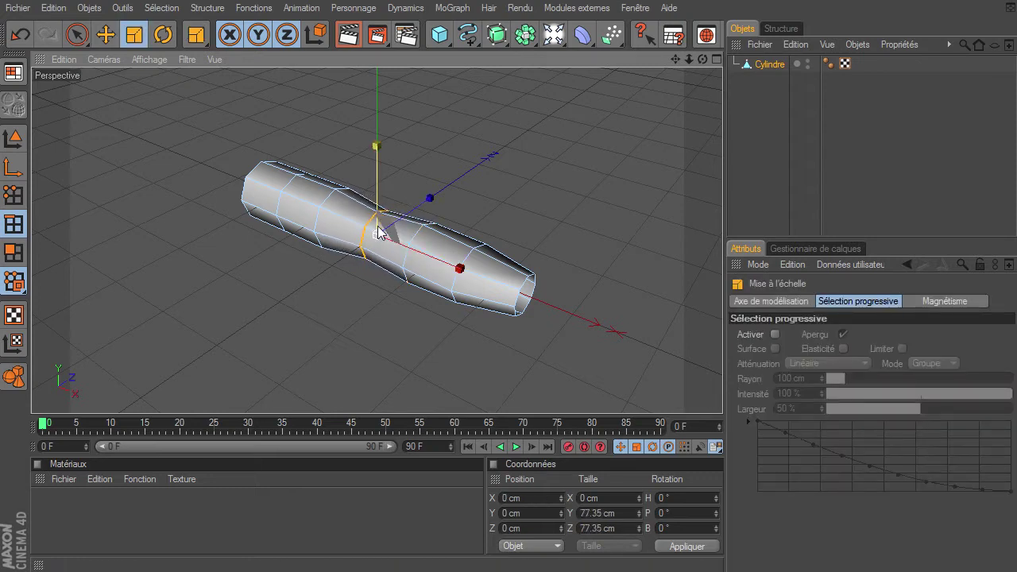
Slightly scale the edge loop beside the pinched middle on the -X side and enlarge the next loop to about 115 cm across.
key(u)
key(l)
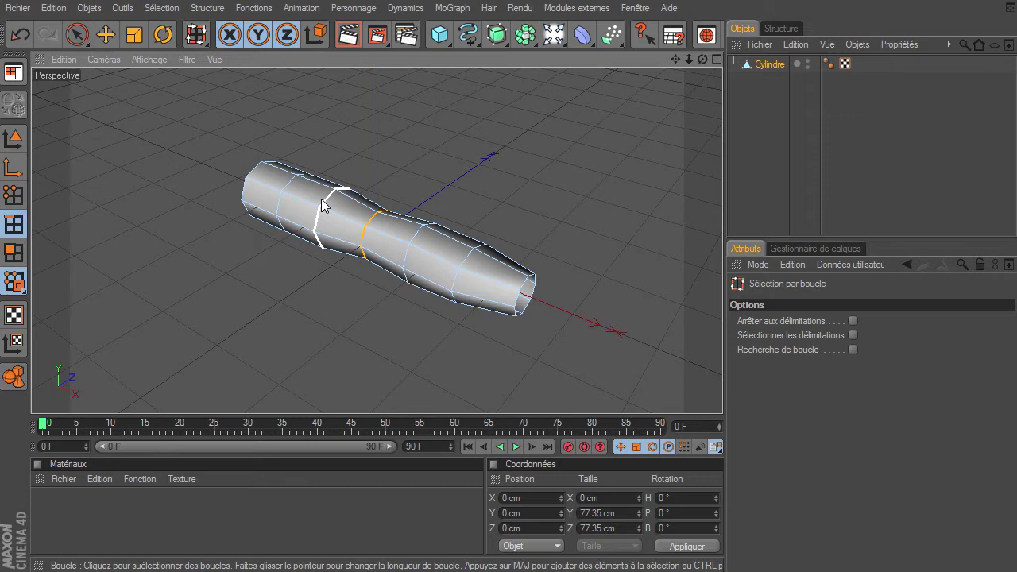
click(338, 208)
key(t)
drag(337, 220, 725, 392)
key(u)
key(l)
click(290, 208)
key(t)
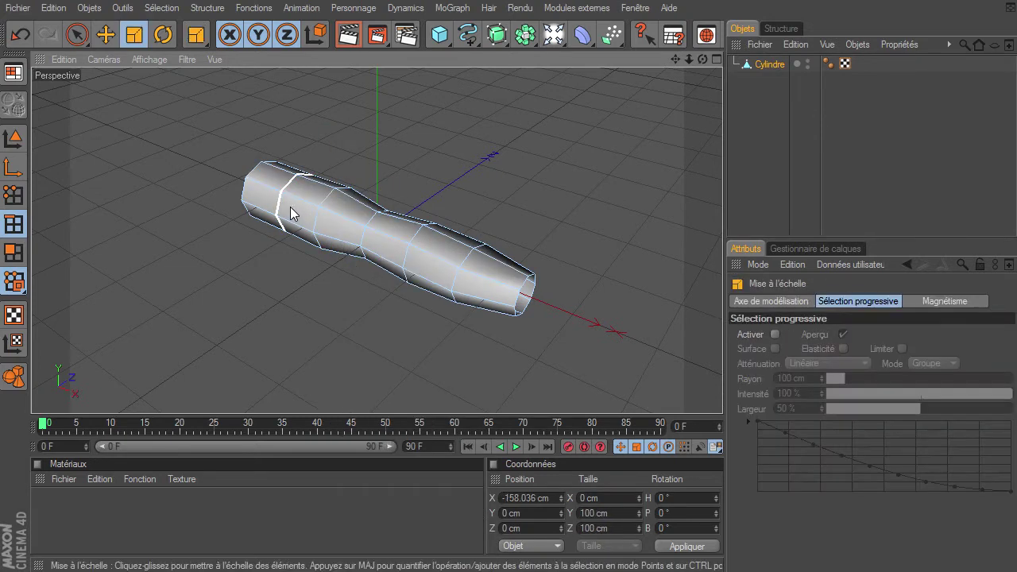
drag(290, 206, 724, 392)
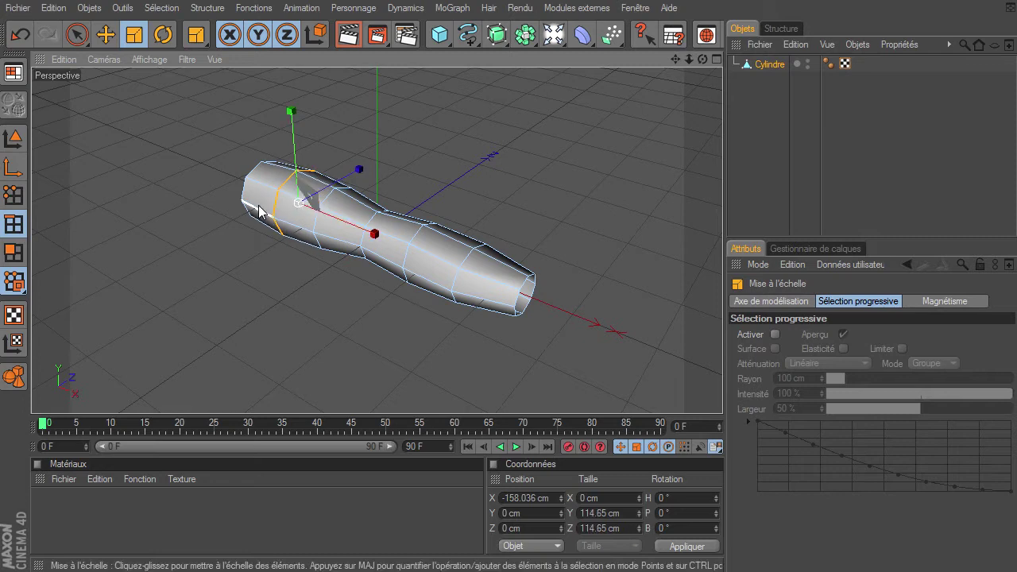
Extrude the open edge loop at the -X end and flare it out to about 197 cm across.
click(238, 187)
key(u)
key(l)
click(252, 175)
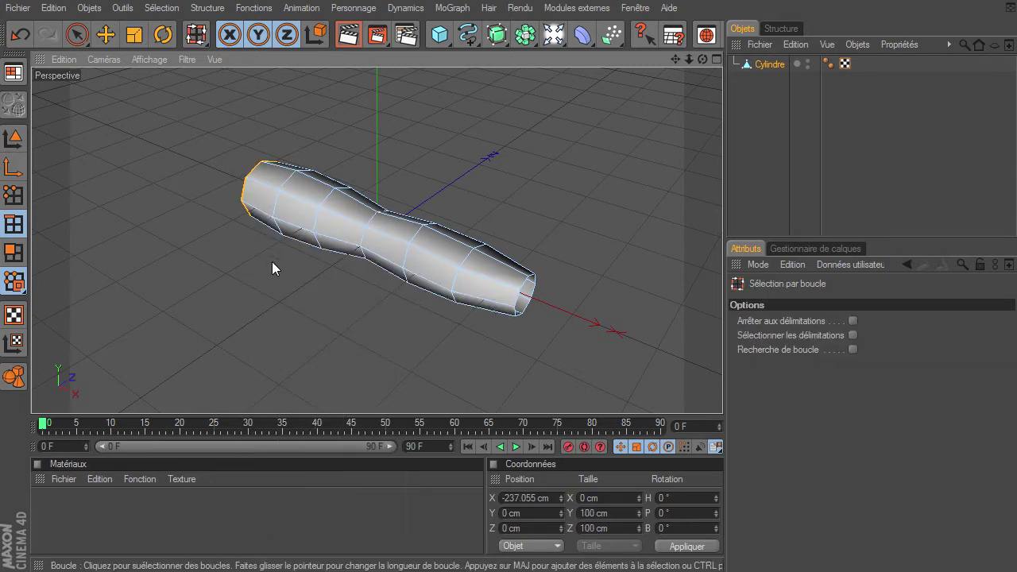
key(d)
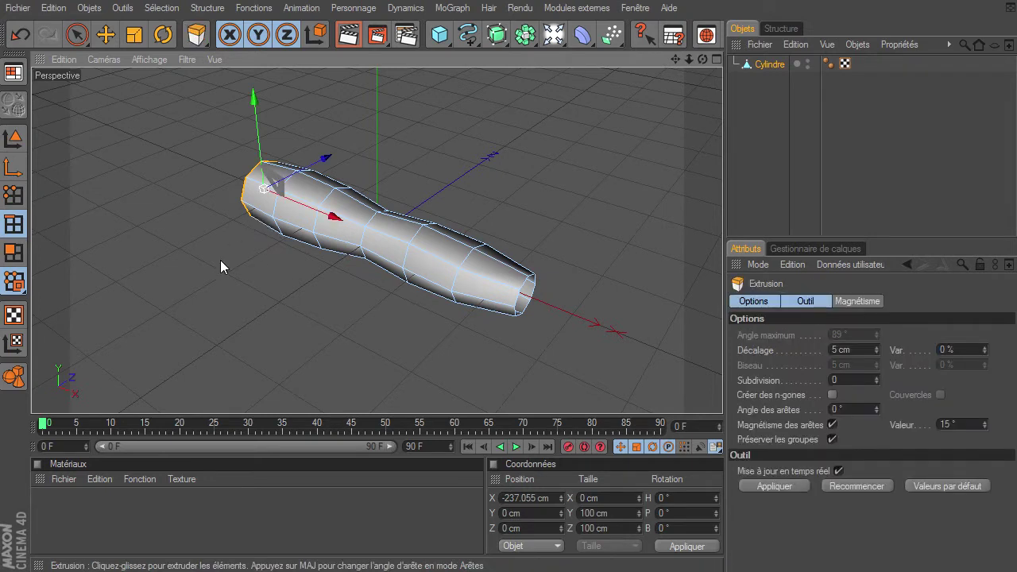
drag(220, 260, 722, 393)
key(t)
drag(220, 260, 231, 119)
key(e)
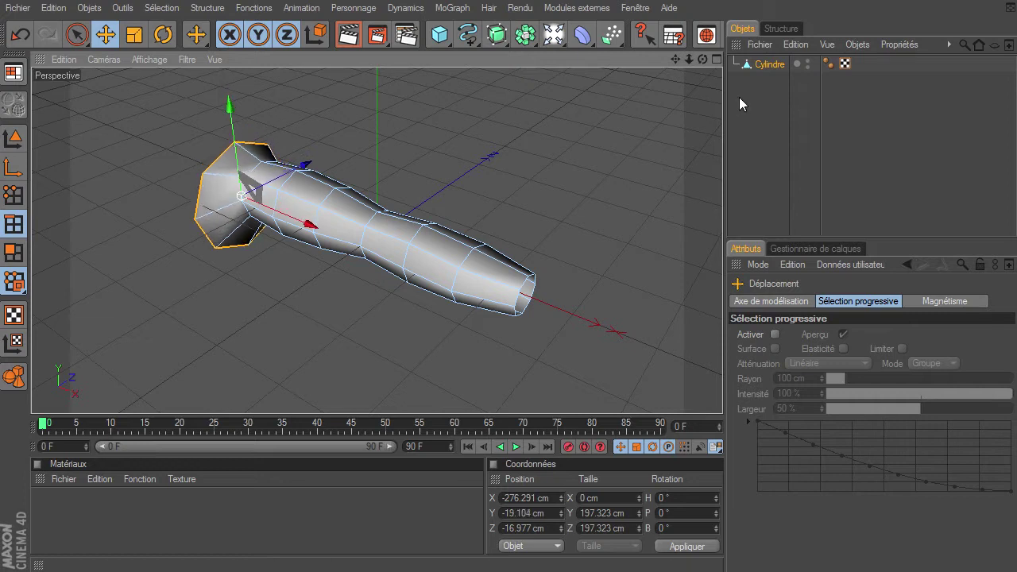
Narrow the flared end loop along Z to about 173 cm and deselect the mesh.
drag(702, 58, 722, 393)
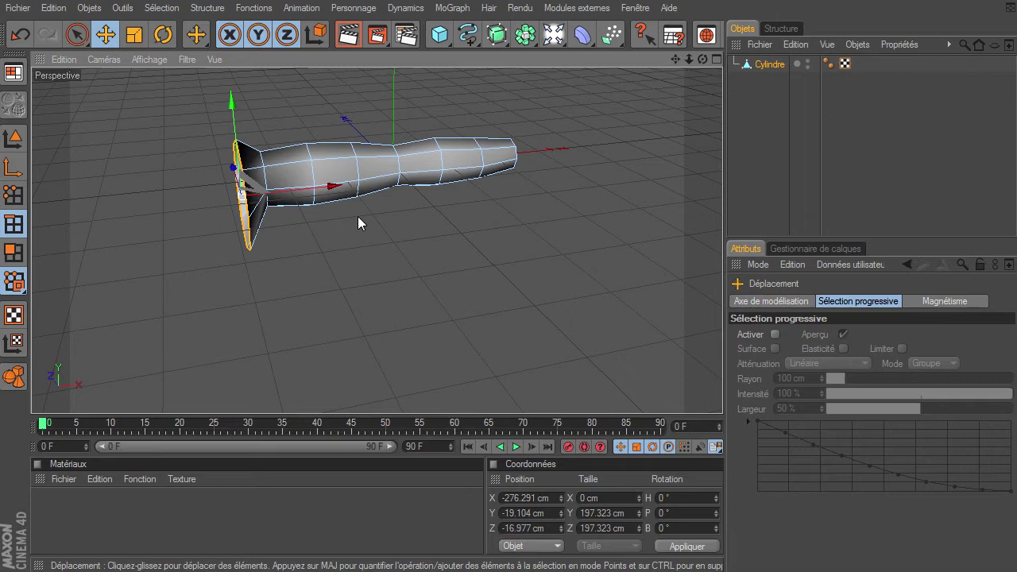
key(t)
drag(702, 60, 702, 64)
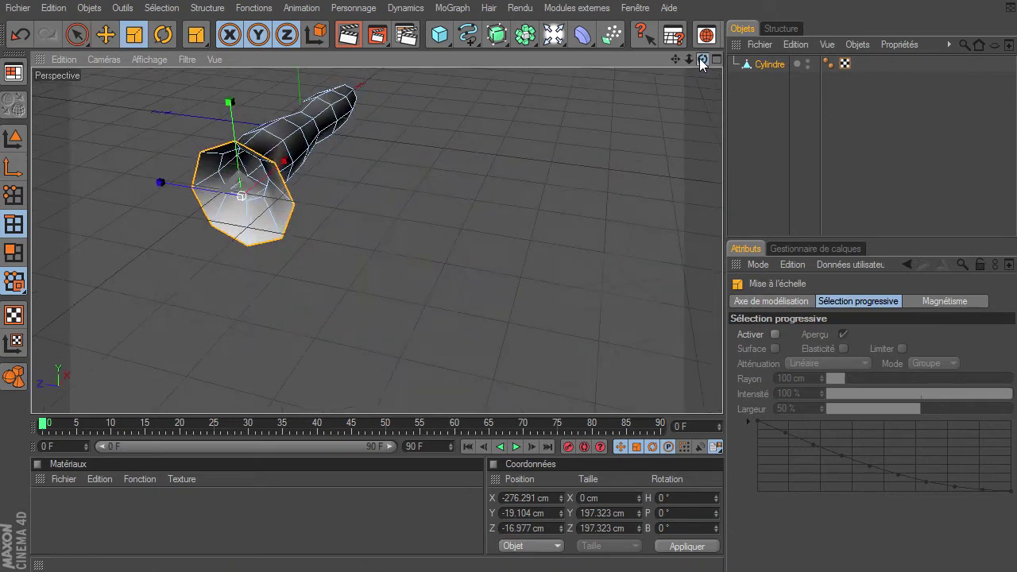
drag(155, 191, 220, 197)
key(e)
click(431, 200)
drag(704, 58, 722, 394)
drag(680, 58, 722, 393)
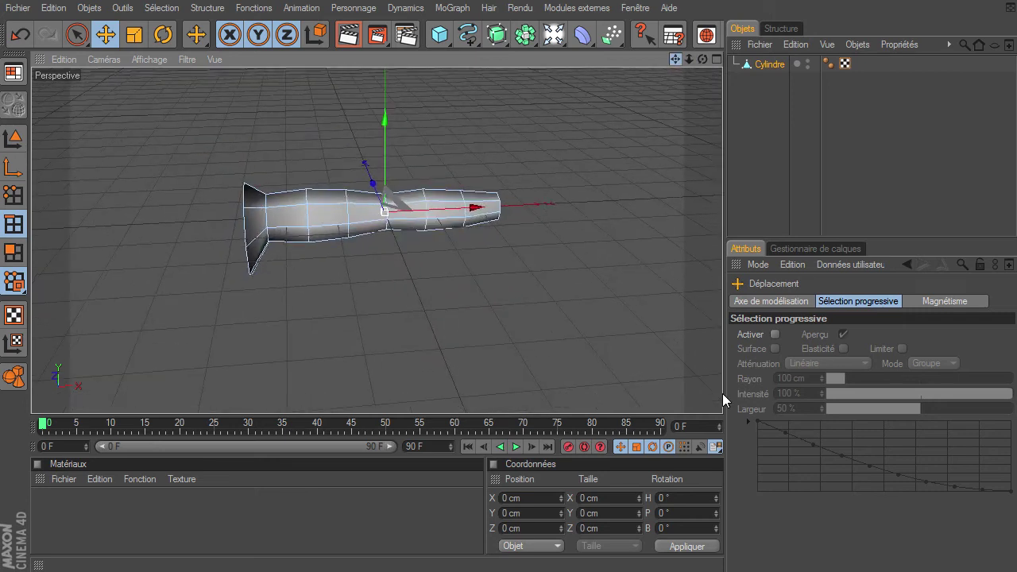
click(765, 125)
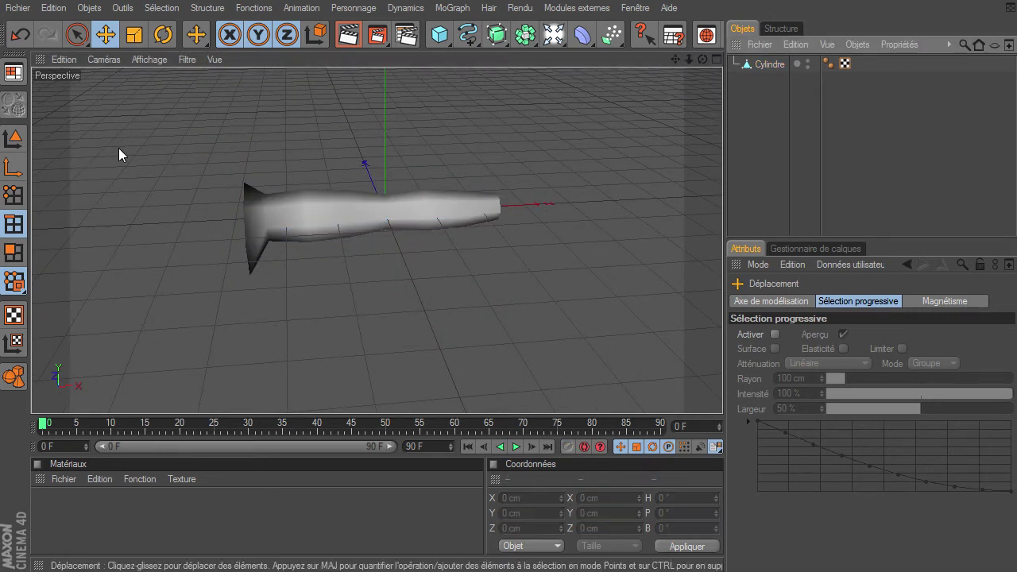
Smooth the cylinder by nesting it under a new Hyper NURBS object, and render the view.
click(13, 140)
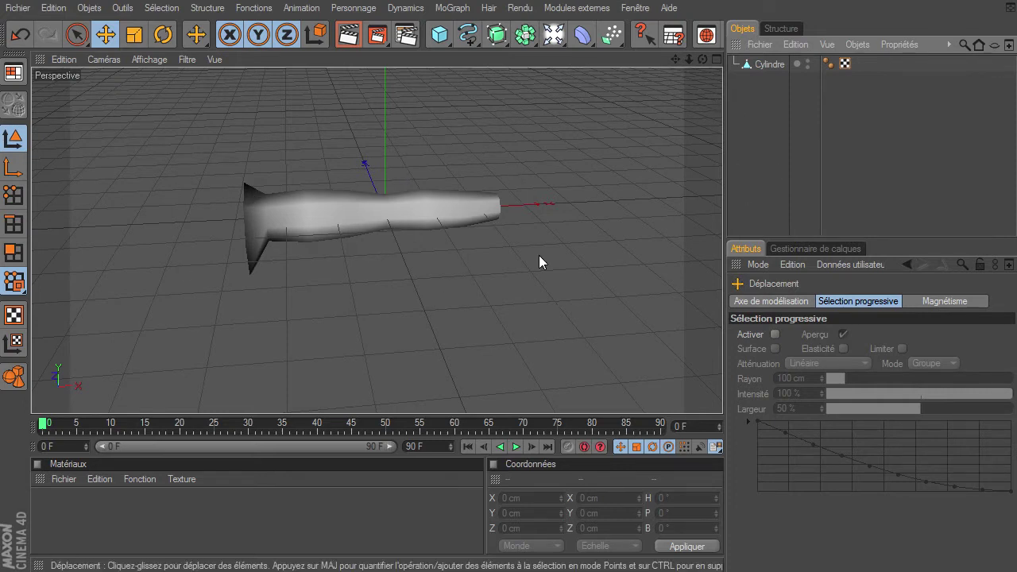
click(497, 34)
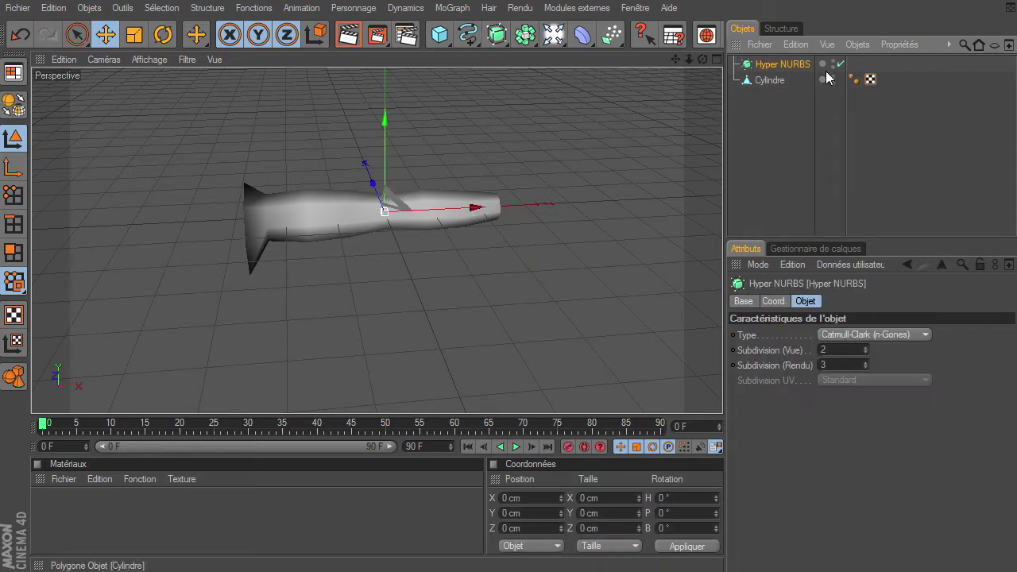
drag(760, 80, 778, 67)
click(697, 136)
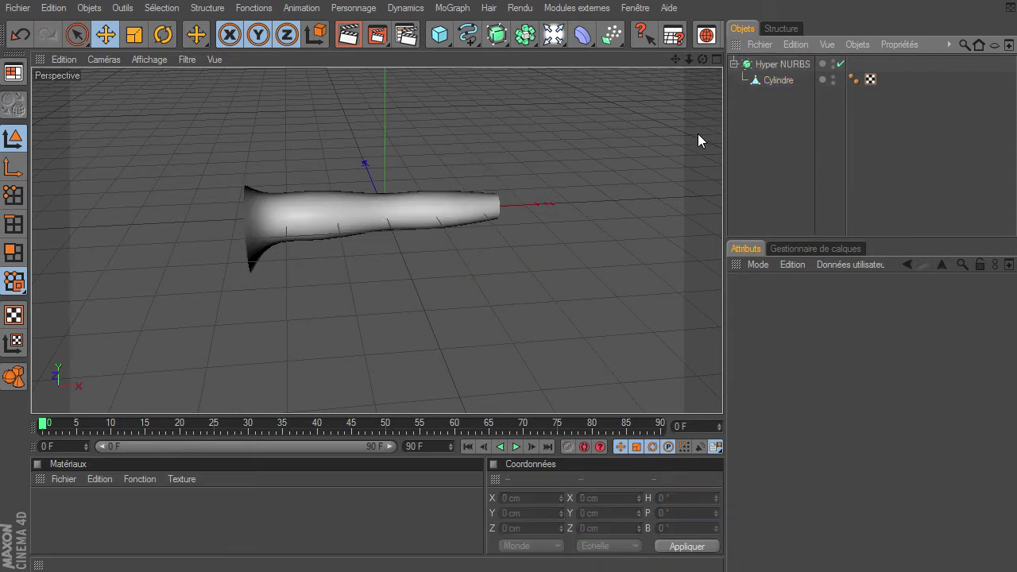
click(350, 36)
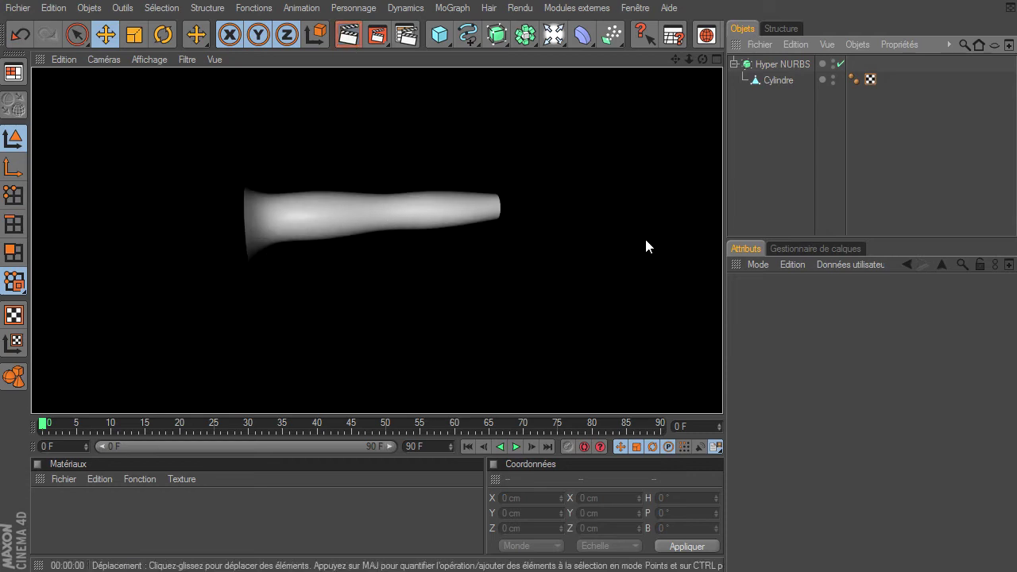
drag(703, 62, 405, 170)
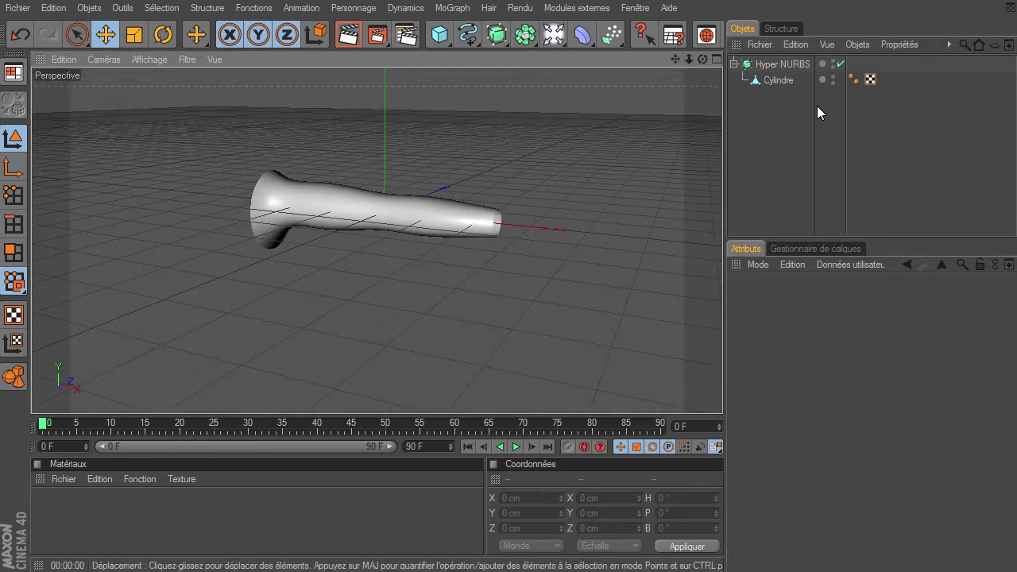
Disable the Hyper NURBS smoothing and display the mesh close up in Gouraud shading with lines.
click(841, 64)
click(773, 81)
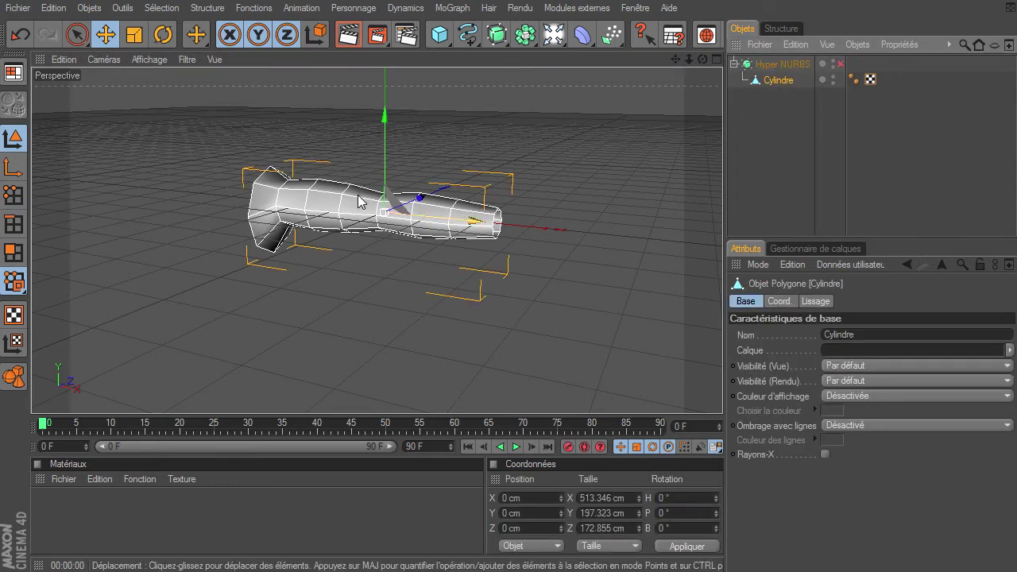
click(143, 60)
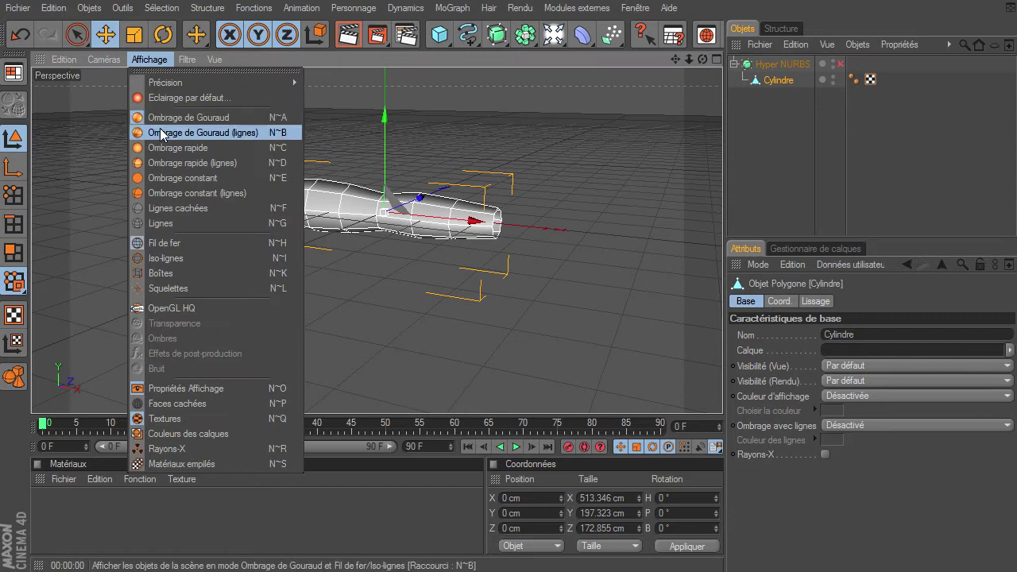
click(171, 132)
click(752, 170)
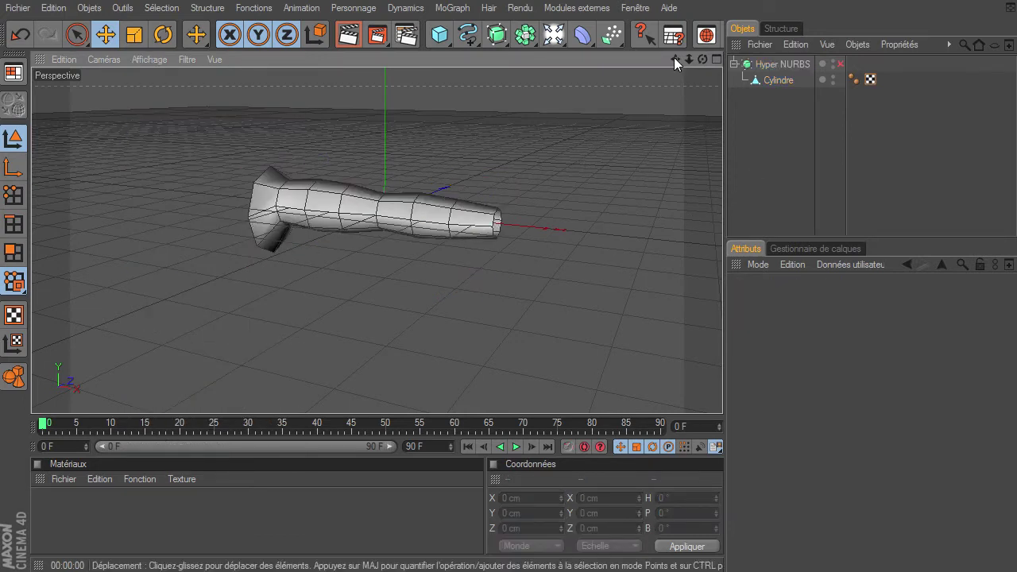
drag(686, 61, 722, 393)
mouse_move(674, 60)
mouse_down()
mouse_move(722, 393)
mouse_move(665, 70)
mouse_up()
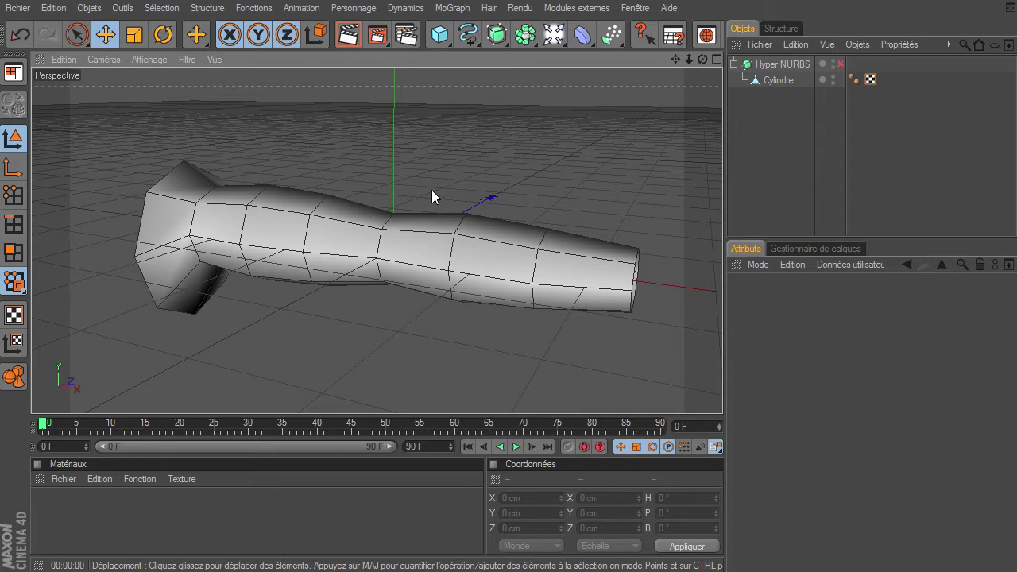
click(789, 83)
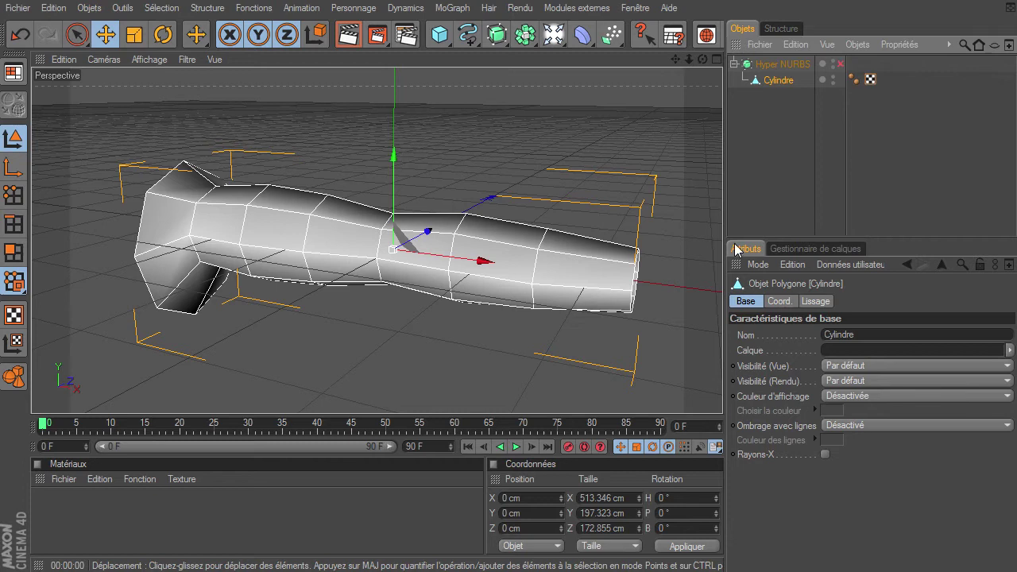
click(748, 176)
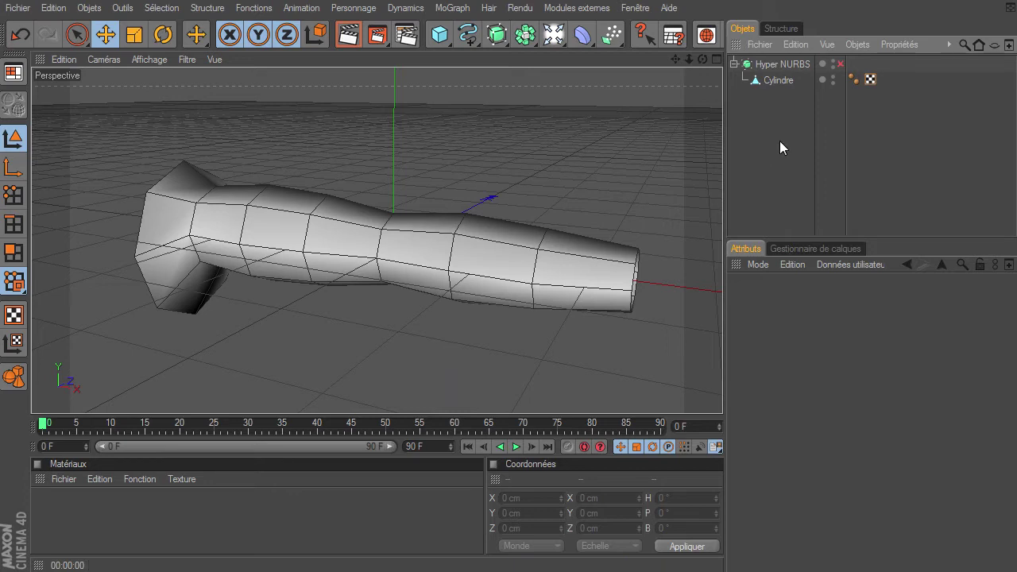
In the front view, use the Joint tool to place joints at the arm's shoulder, elbow and wrist along its centre line.
drag(702, 60, 721, 395)
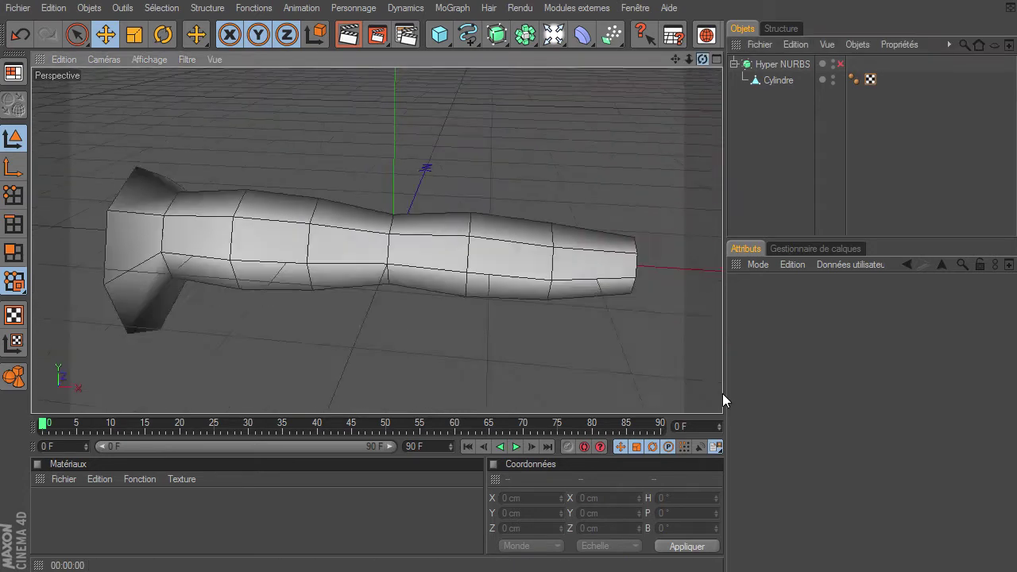
click(715, 59)
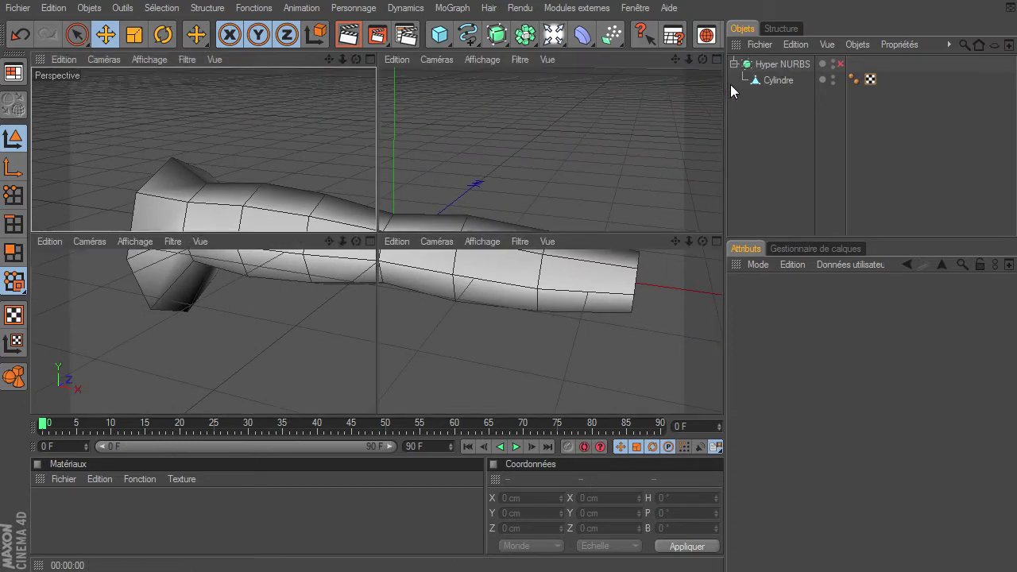
click(716, 240)
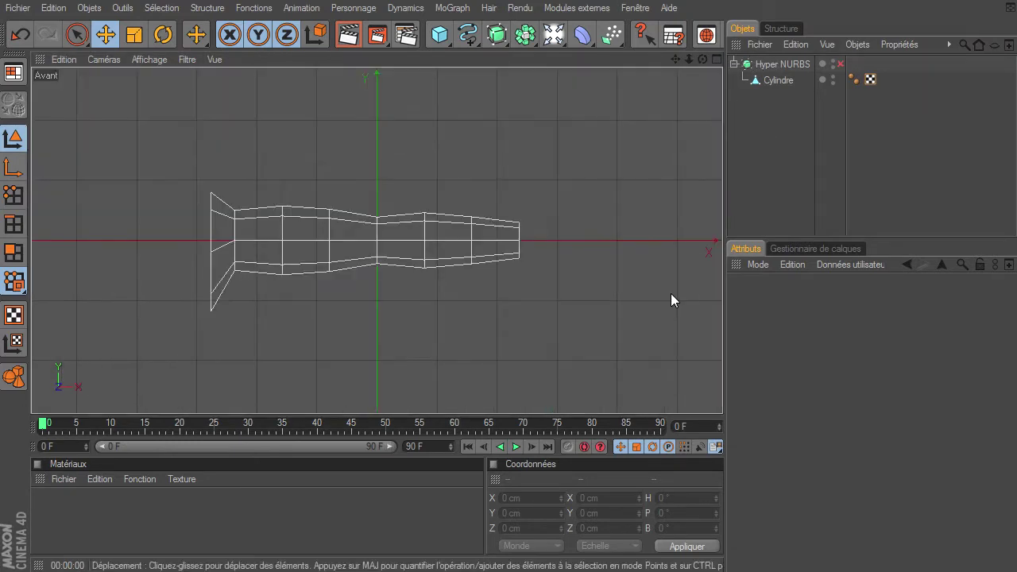
drag(688, 59, 722, 393)
drag(676, 58, 722, 393)
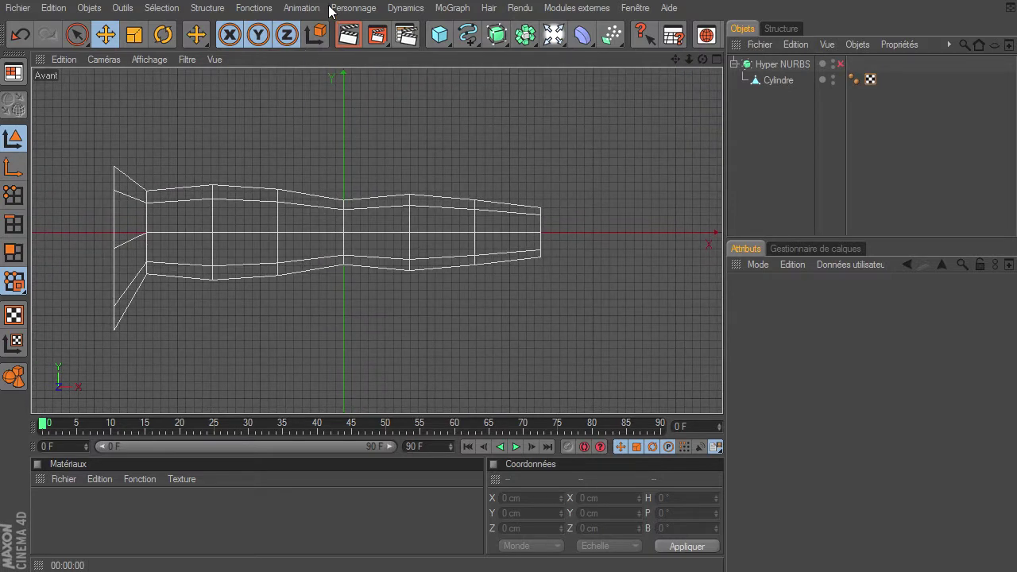
click(354, 8)
click(389, 286)
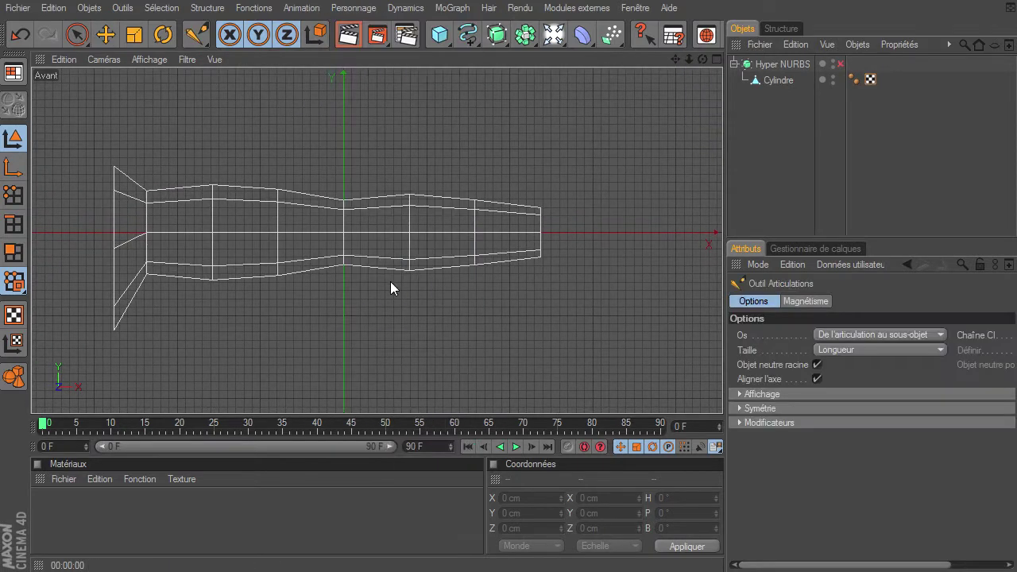
click(746, 423)
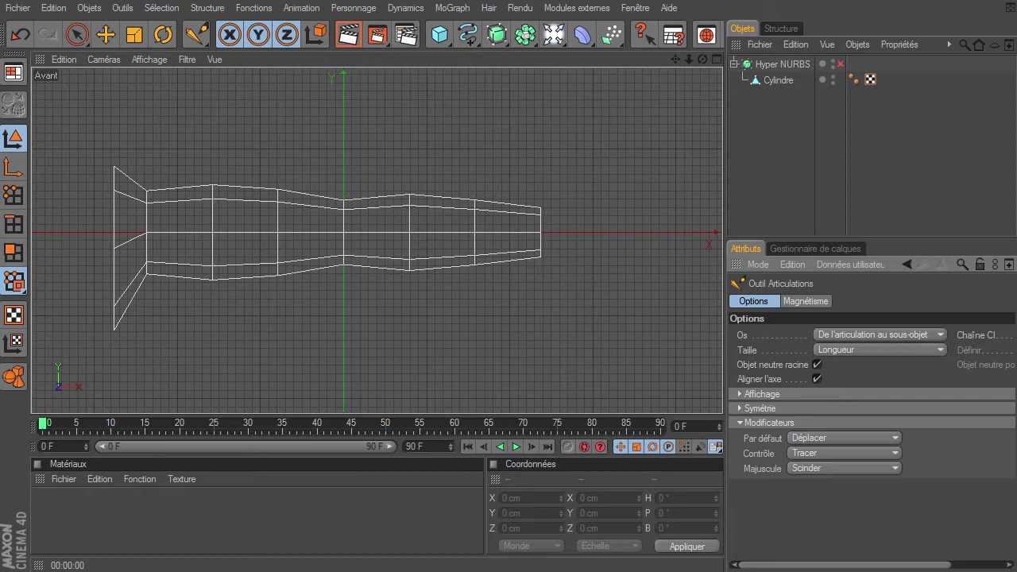
click(133, 231)
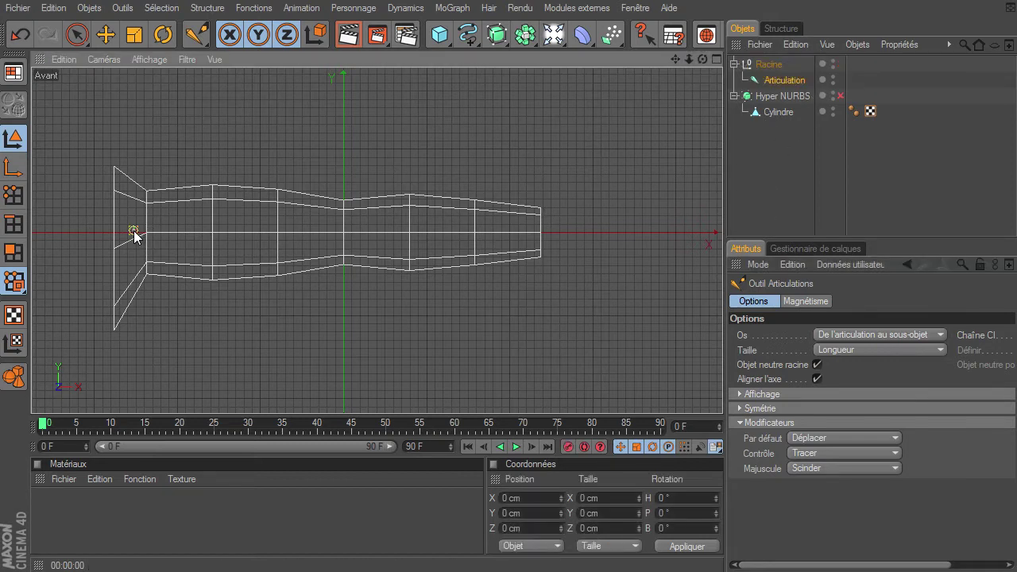
click(343, 233)
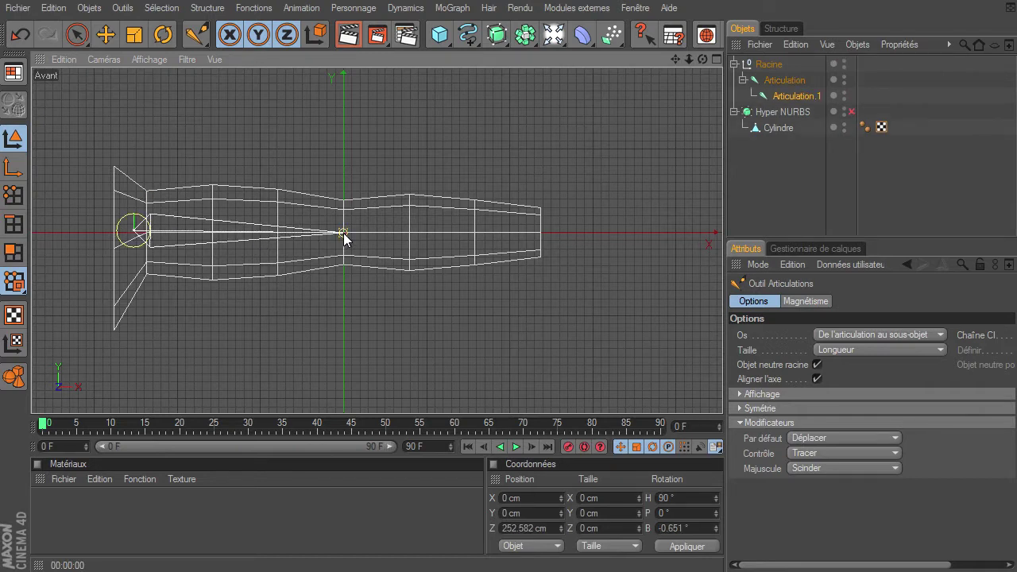
click(540, 232)
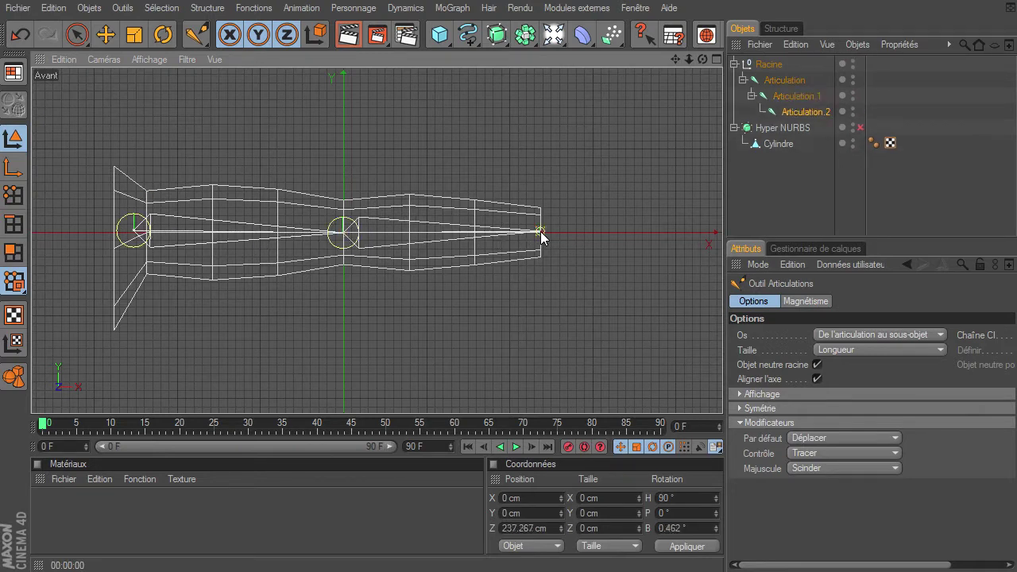
Extend the joint chain beyond the wrist with four shorter joints curving downward, and deselect the chain.
click(595, 226)
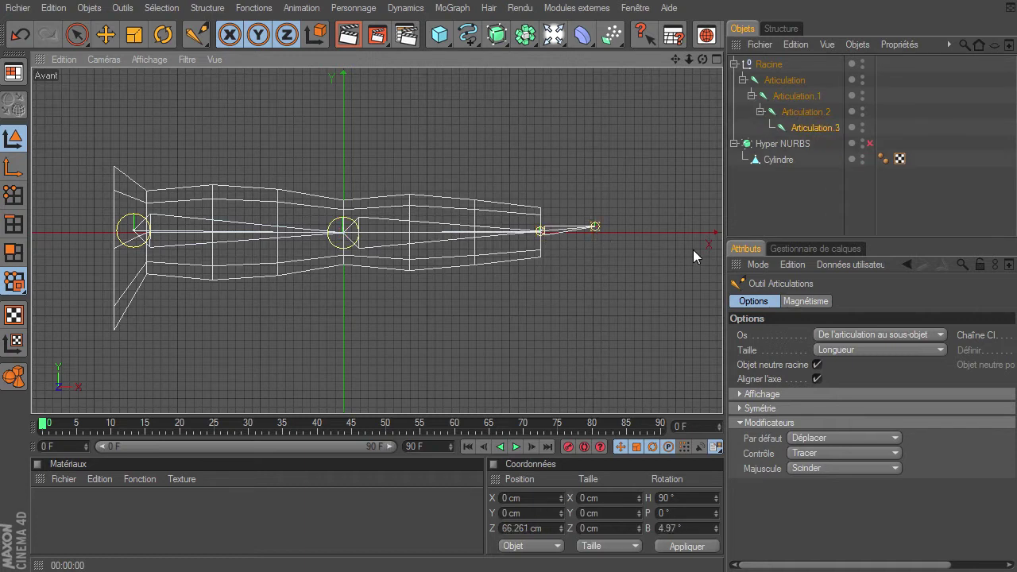
click(634, 234)
click(652, 240)
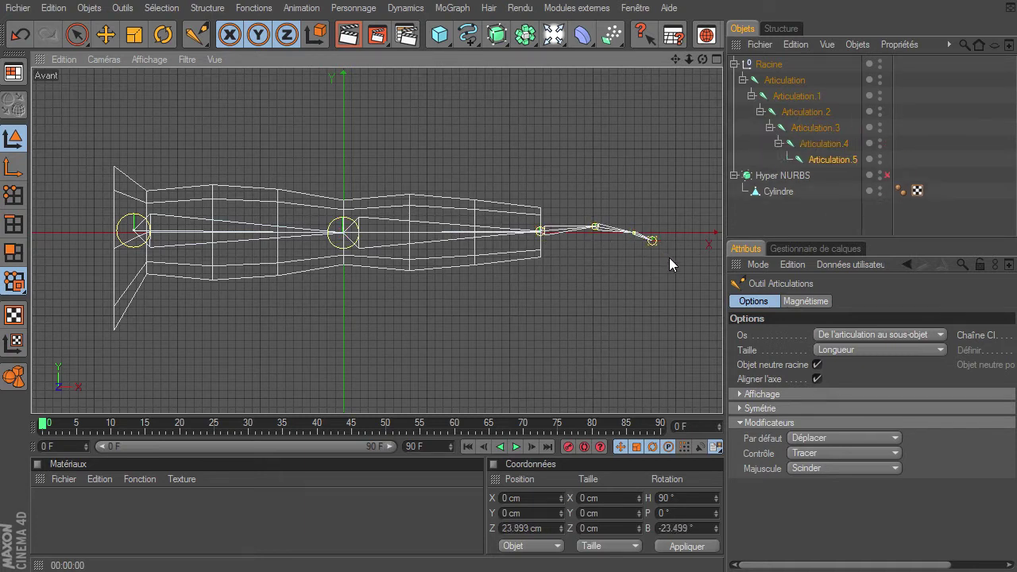
click(671, 259)
click(78, 36)
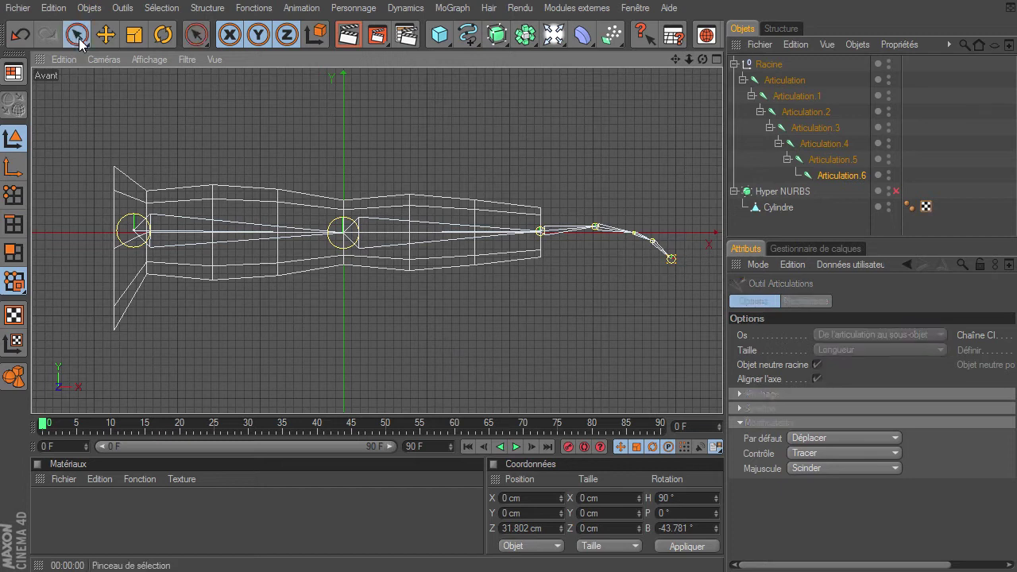
click(277, 131)
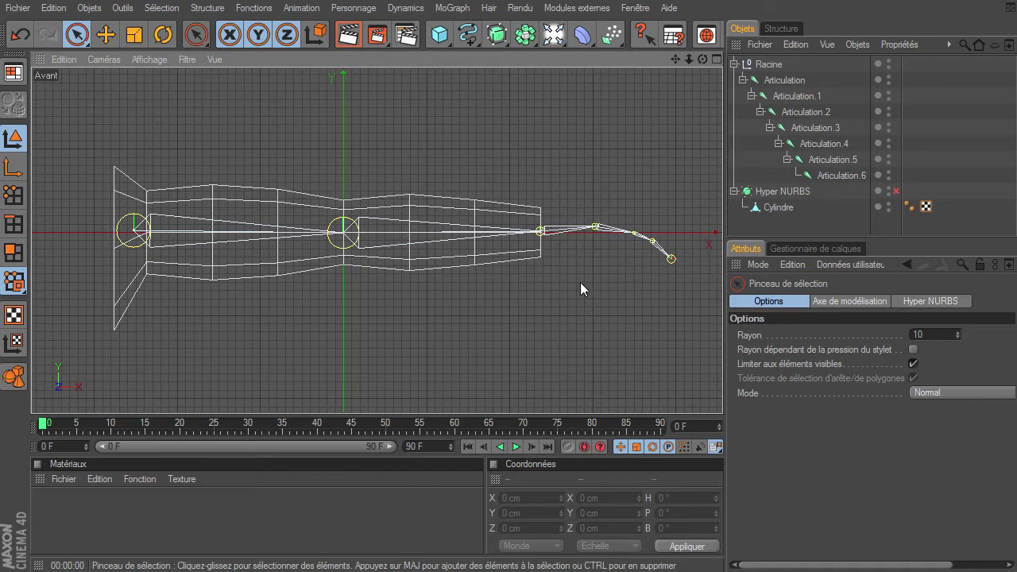
Display all four views and rename the first joint, at the shoulder, as epaule.
click(715, 57)
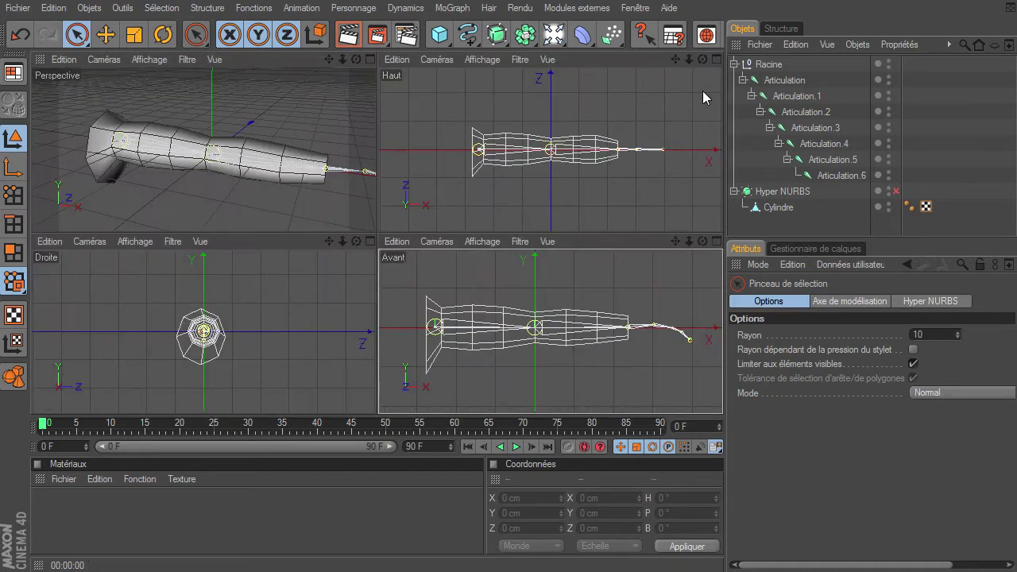
alt+drag(376, 231, 370, 228)
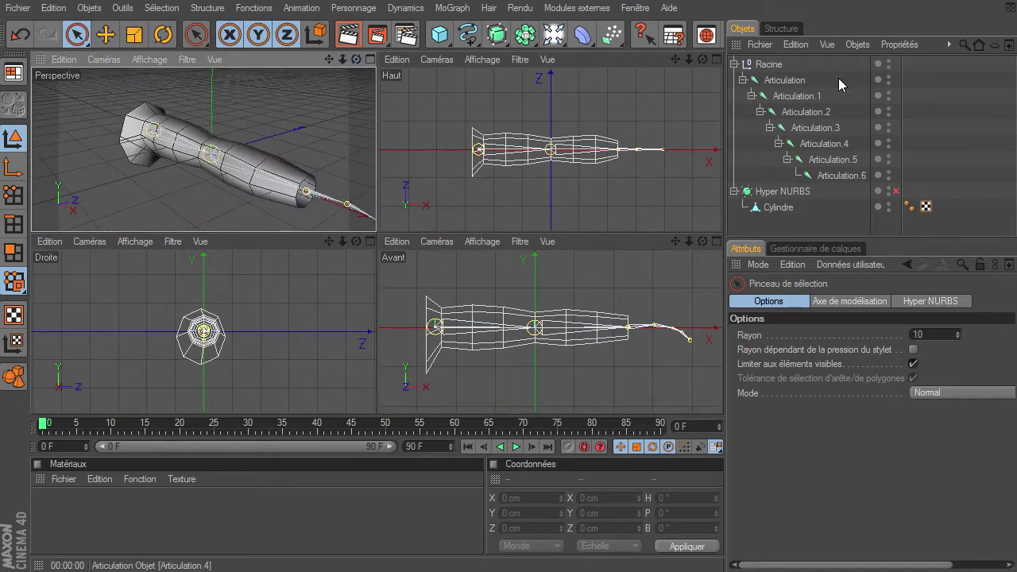
click(771, 81)
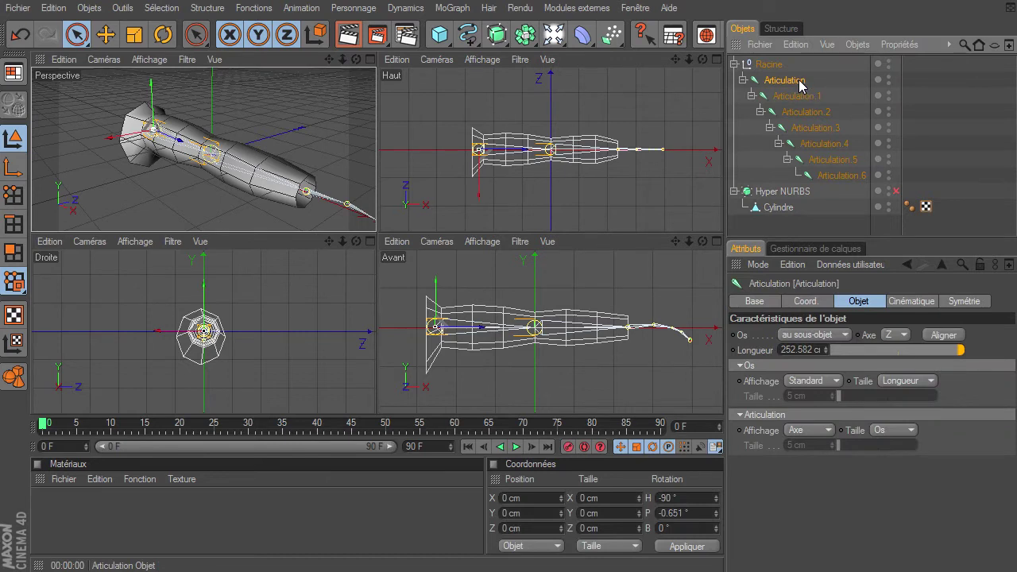
double_click(799, 80)
text(epaule)
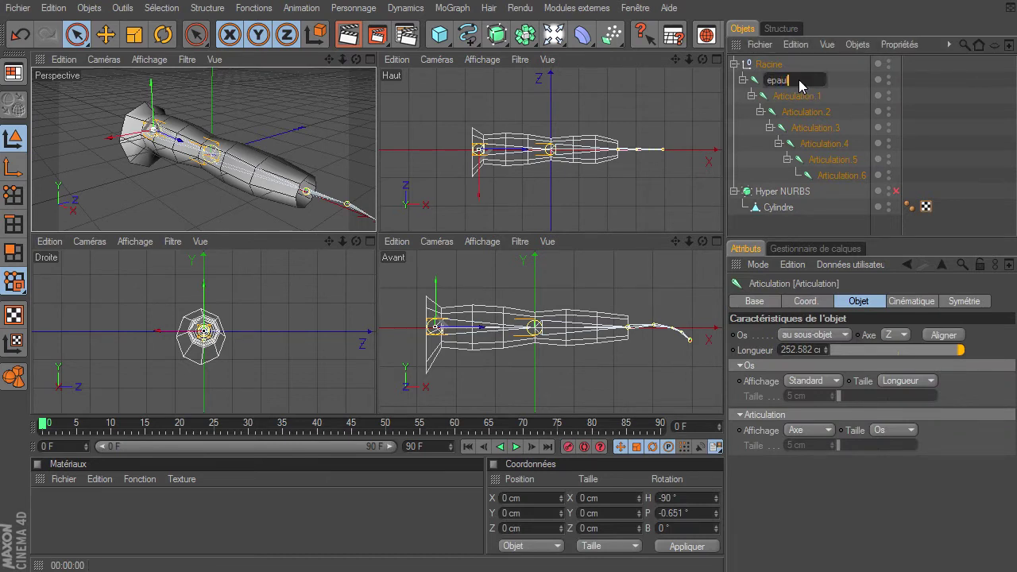
key(Return)
Rename the second joint of the chain, at the elbow, as coude.
click(798, 97)
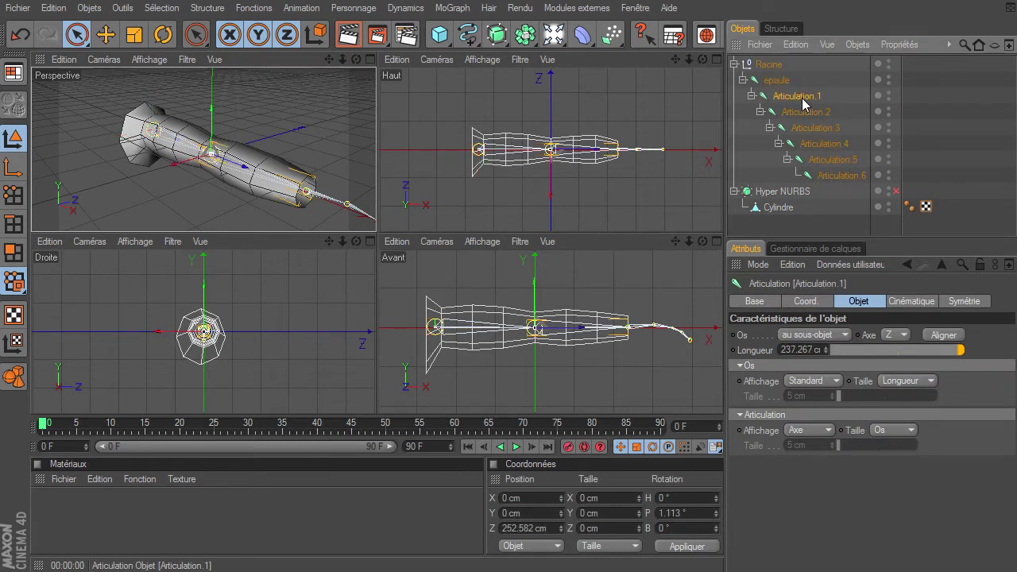
double_click(801, 97)
text(coud)
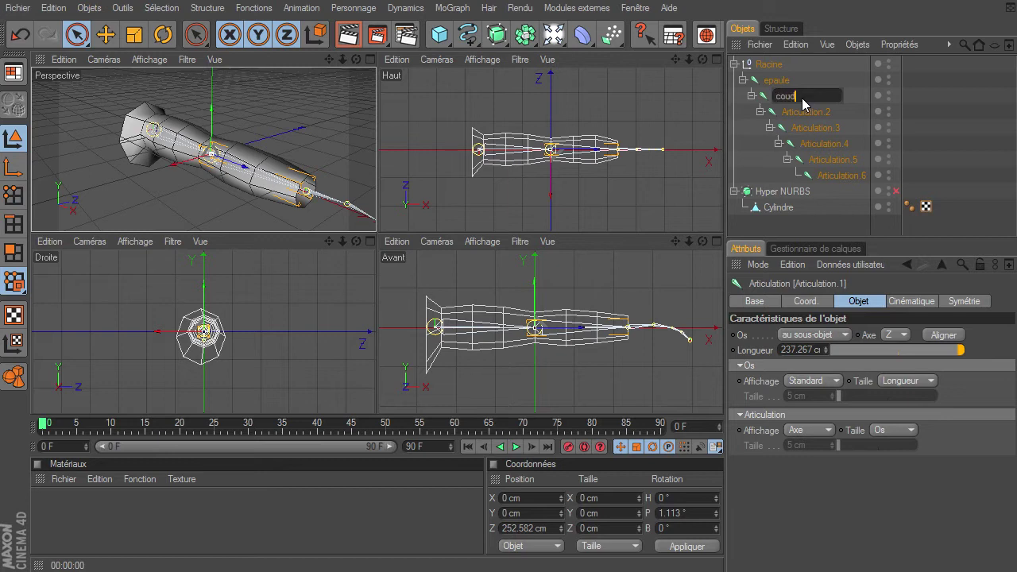
text(e)
key(Return)
Rename the third joint of the chain, at the wrist, as poignet.
click(807, 112)
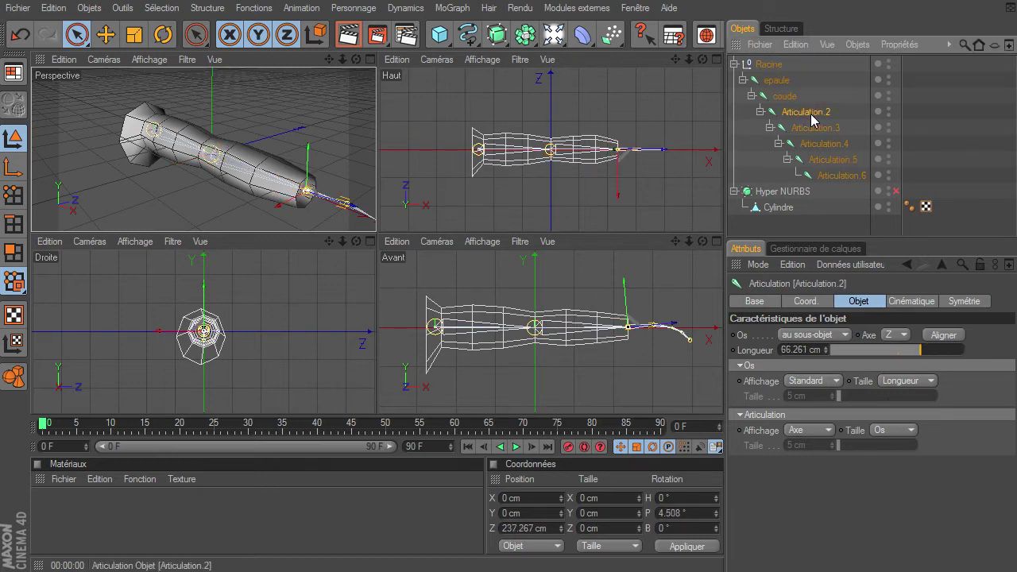
double_click(807, 112)
text(poignet)
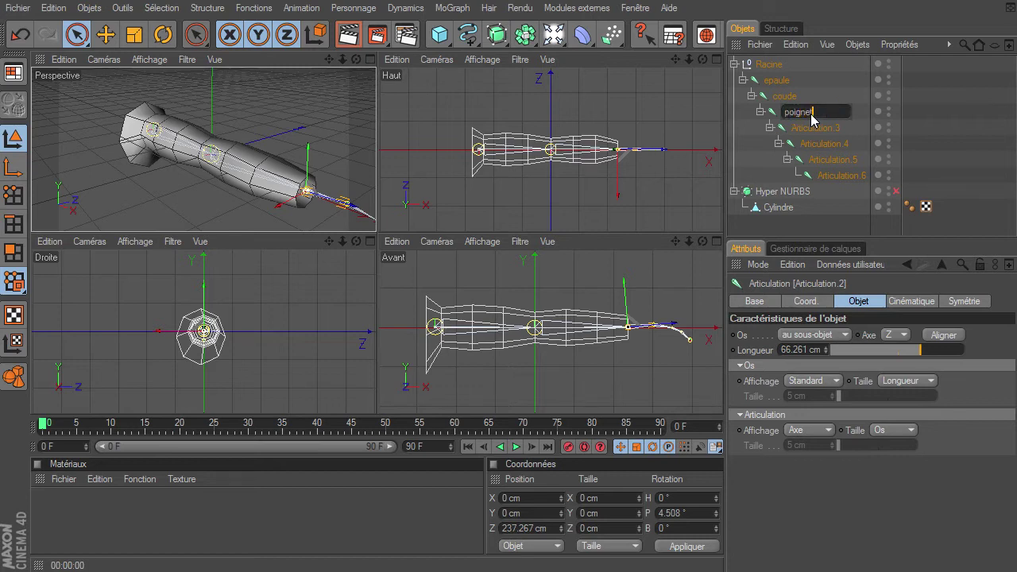
key(Return)
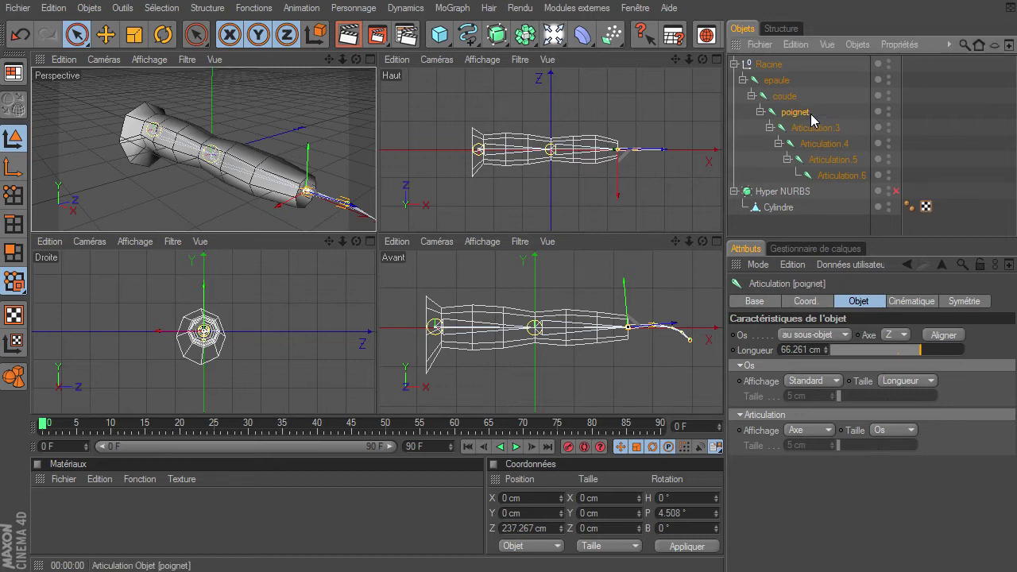
Add a CI (inverse kinematics) tag to the epaule joint and assign poignet as its end joint.
click(782, 85)
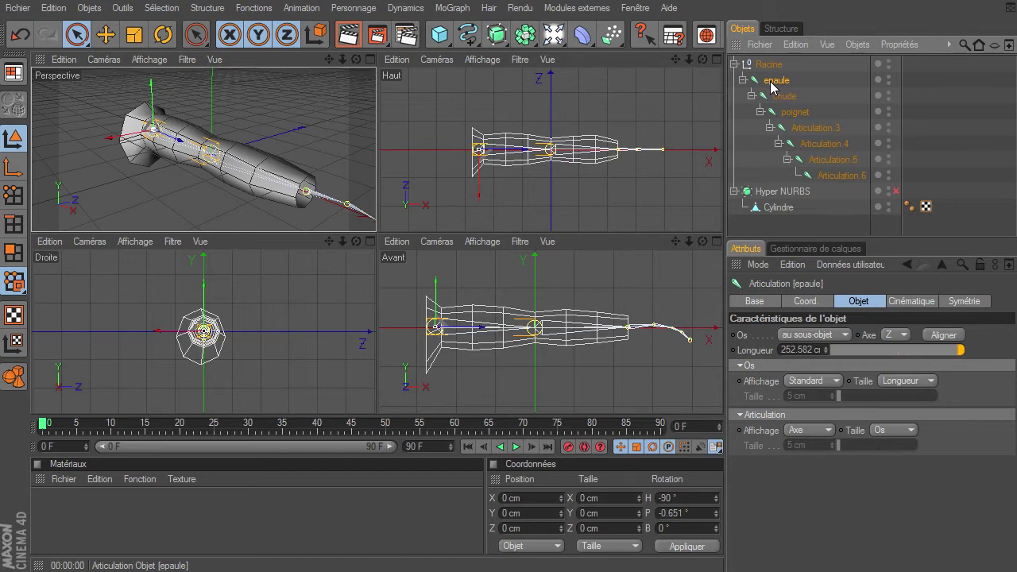
right_click(772, 88)
mouse_move(805, 94)
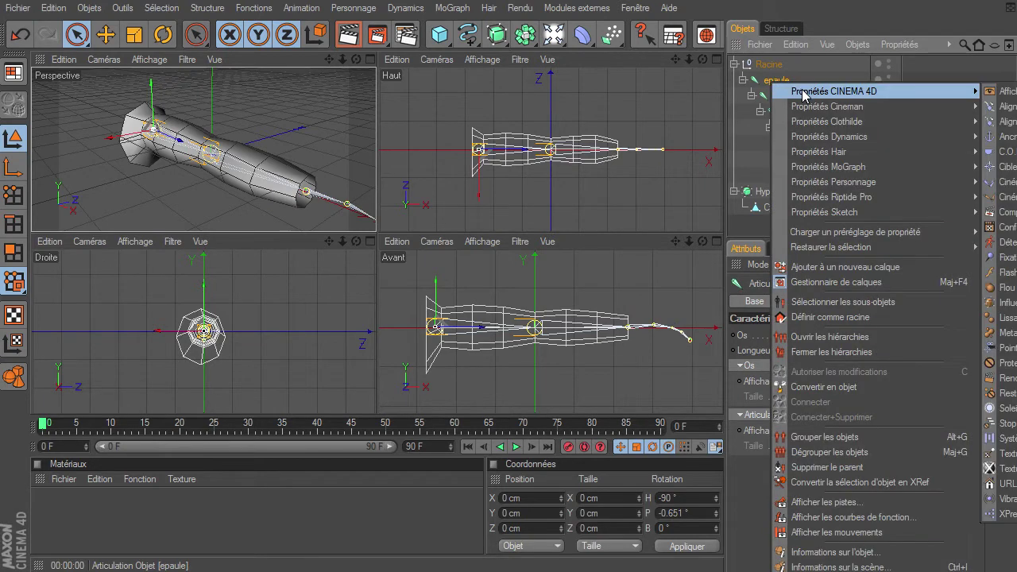
mouse_move(801, 182)
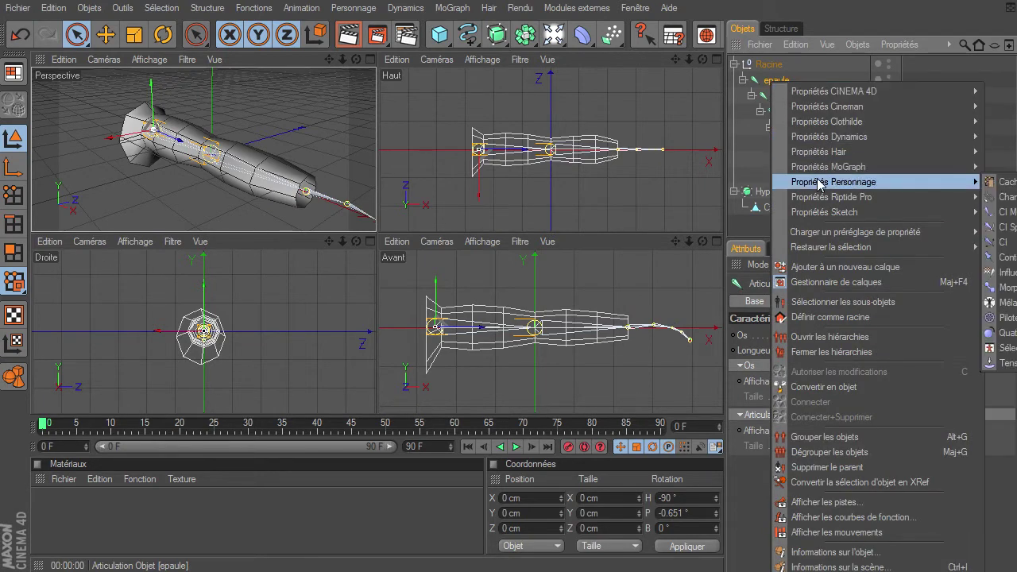
click(999, 242)
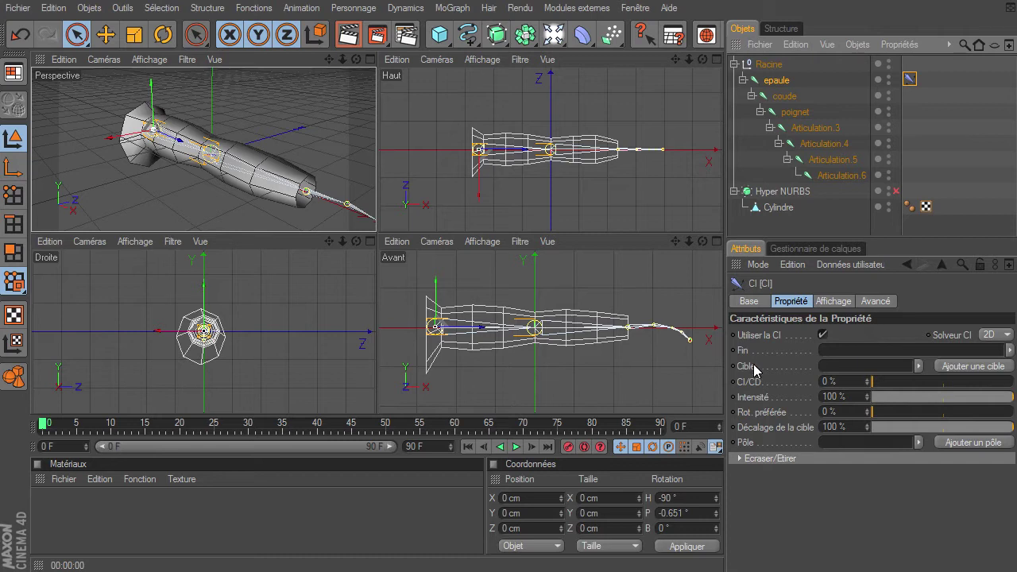
click(787, 113)
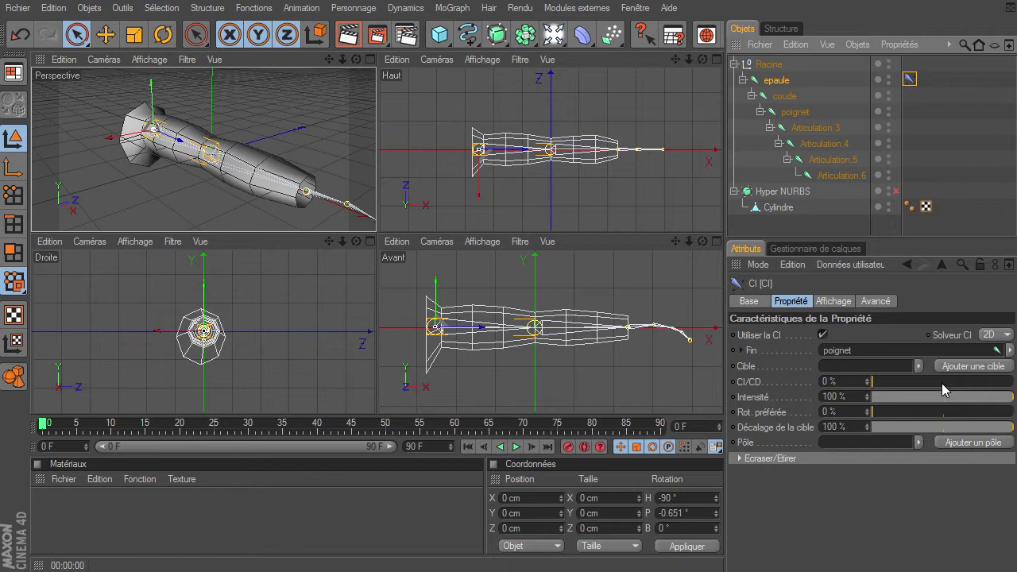
Add a target and a pole to the CI tag, and collapse the epaule hierarchy in the object list.
click(960, 365)
click(977, 442)
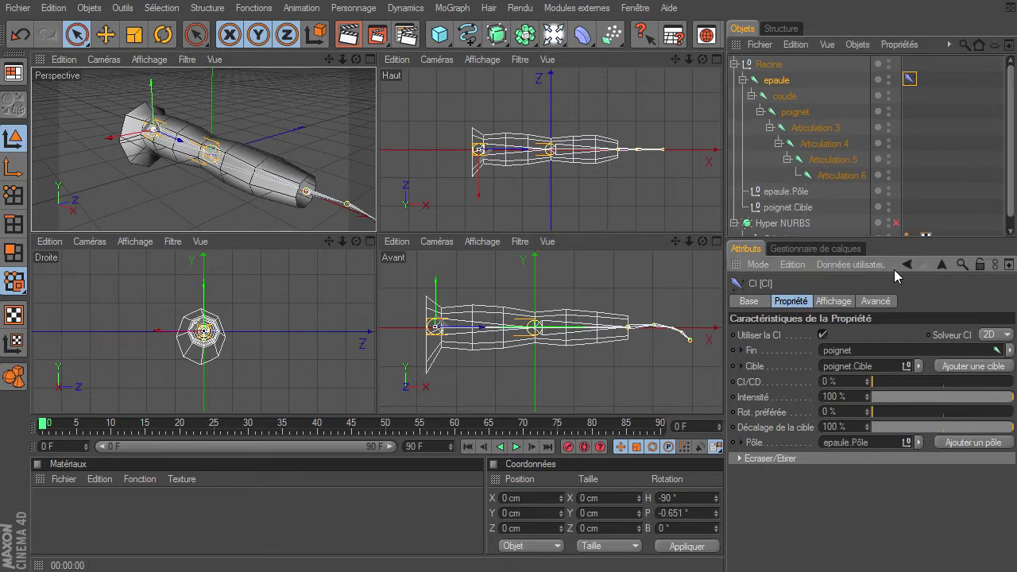
click(743, 79)
click(773, 201)
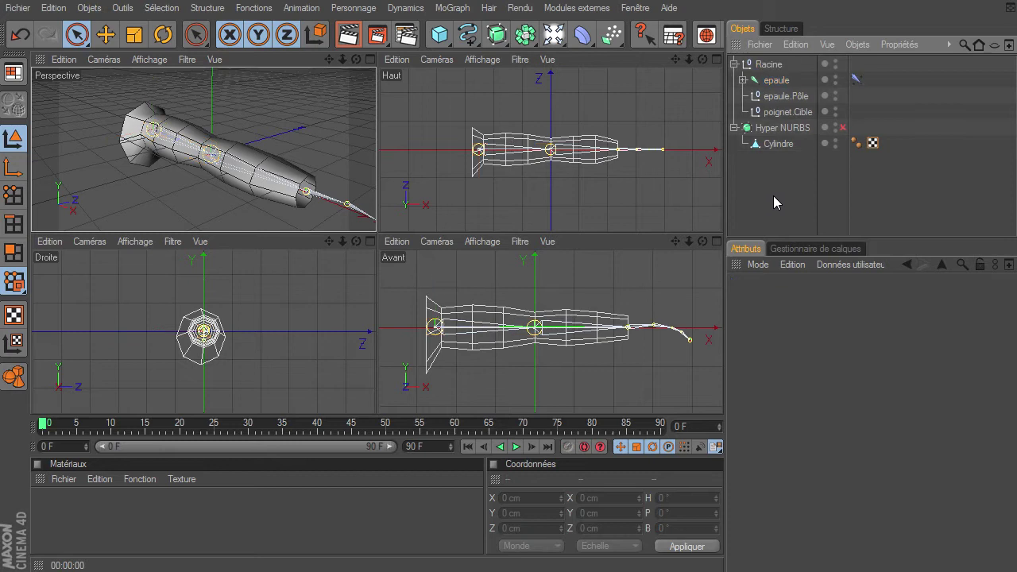
In the perspective view, move the epaule.Pôle object below the elbow to a Y position of about -154 cm.
click(370, 59)
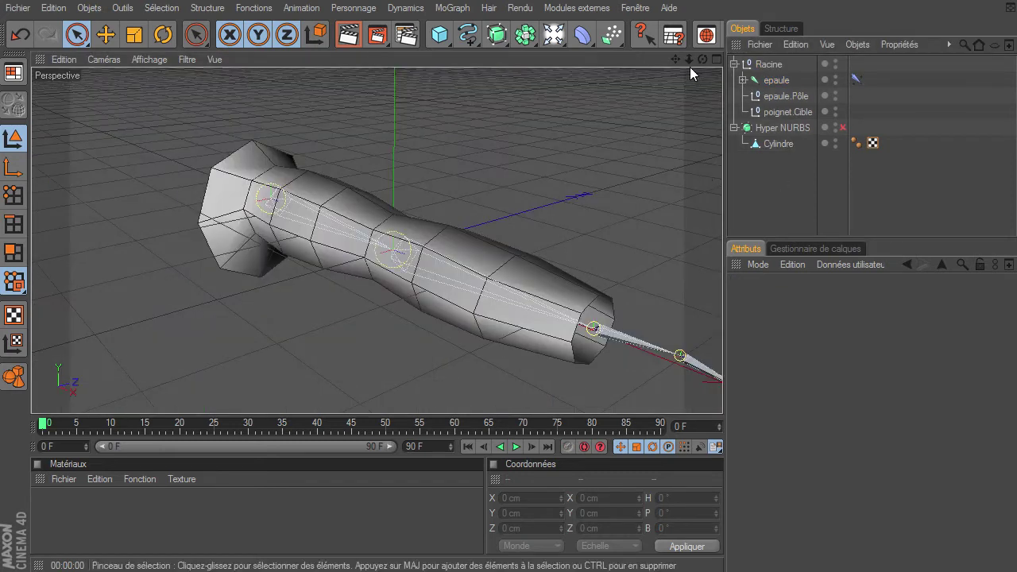
alt+drag(719, 395, 722, 393)
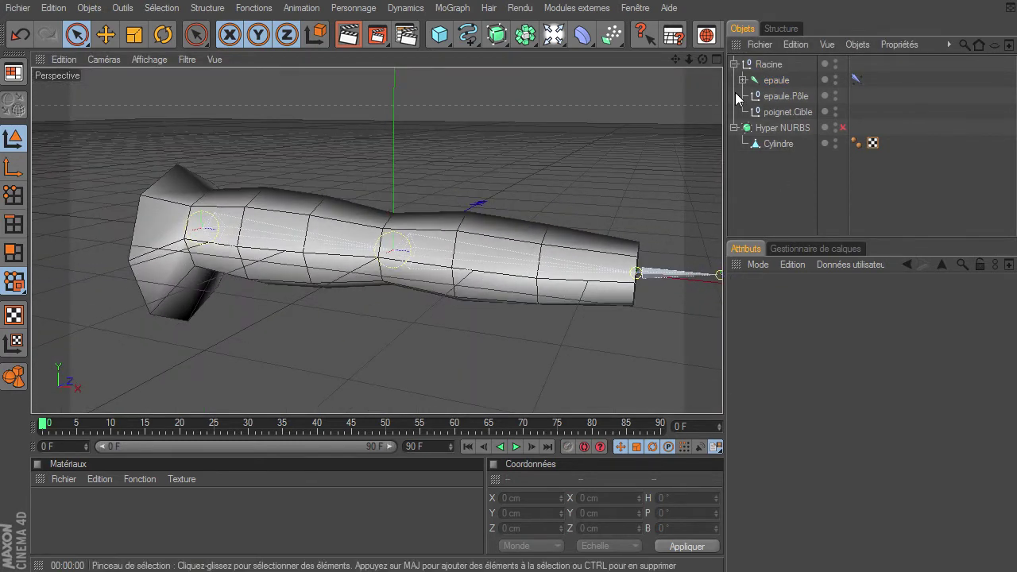
click(776, 96)
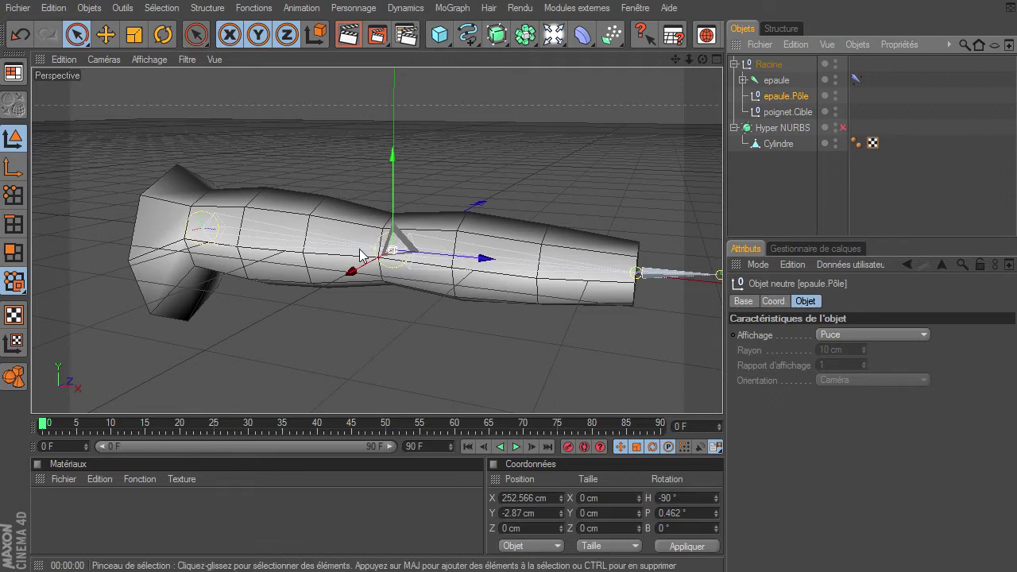
click(105, 34)
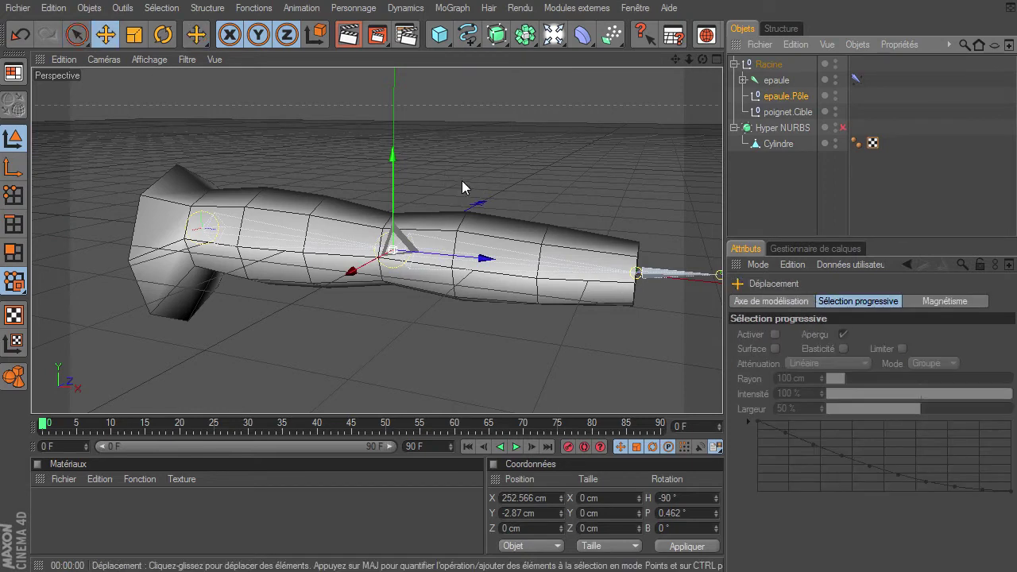
drag(392, 158, 392, 294)
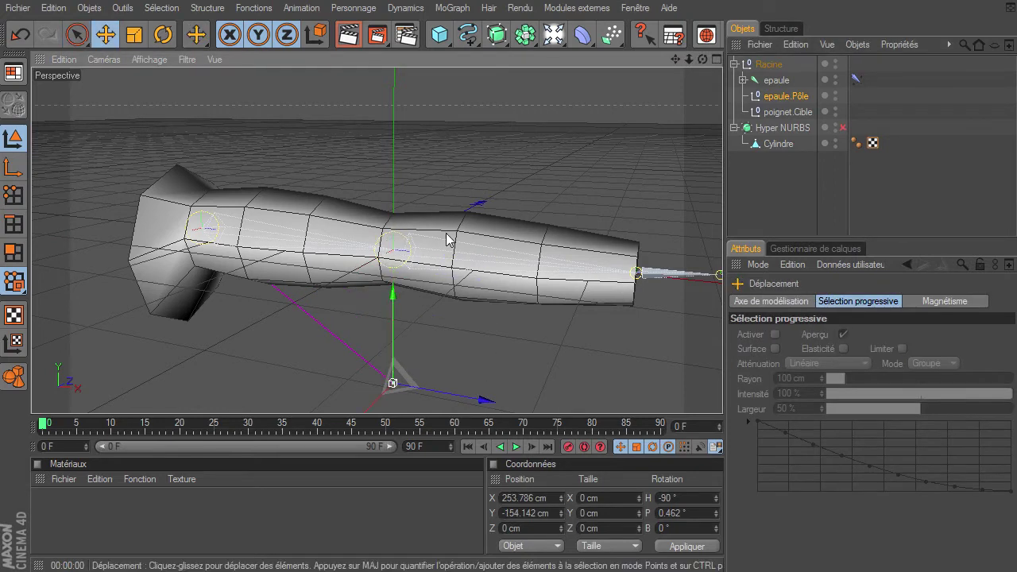
Set the display shape of the epaule.Pôle null object to Cube with the XY orientation.
click(798, 112)
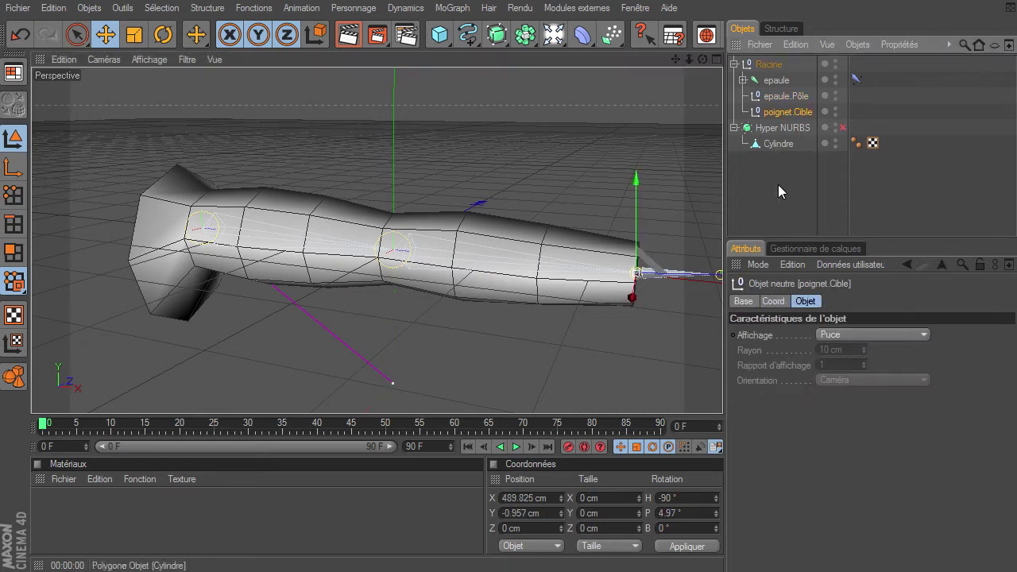
drag(675, 59, 621, 173)
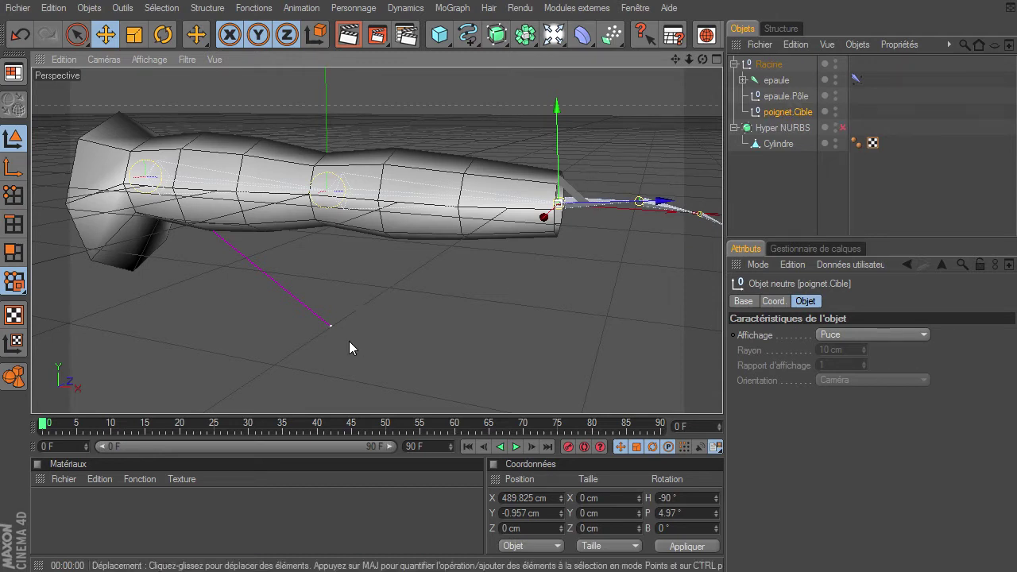
click(782, 96)
click(782, 111)
click(783, 97)
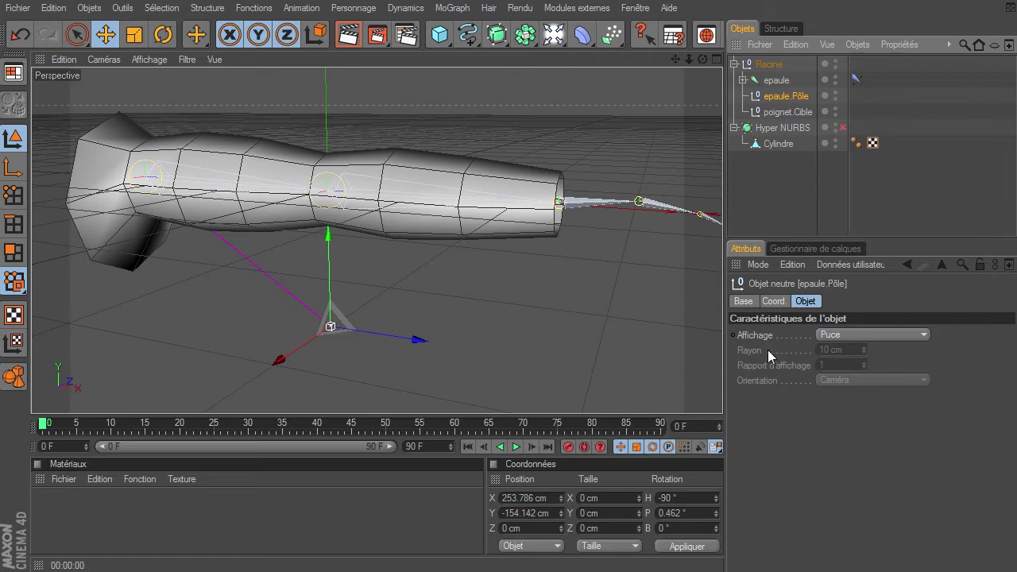
click(865, 332)
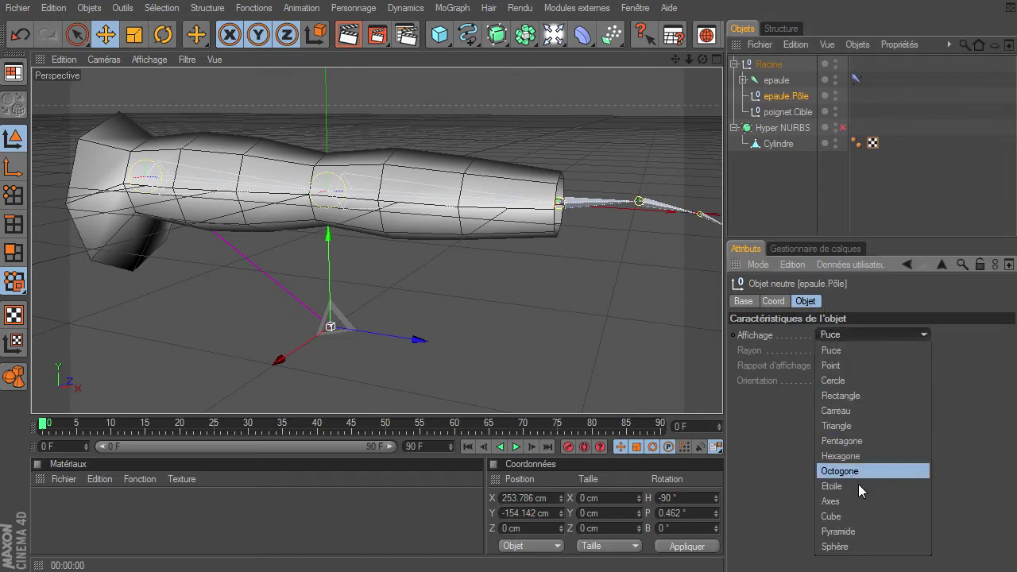
click(851, 516)
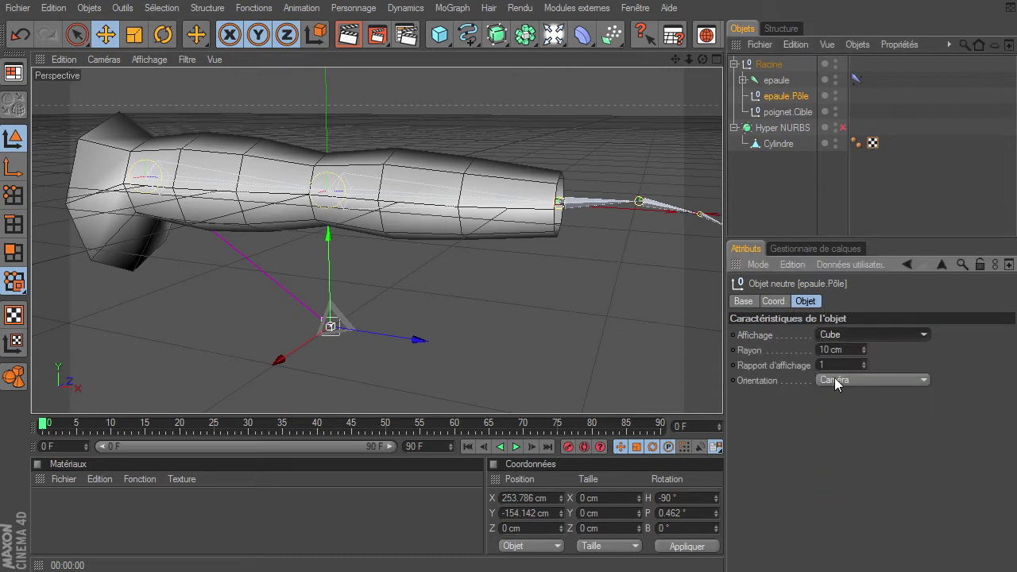
click(836, 381)
click(830, 410)
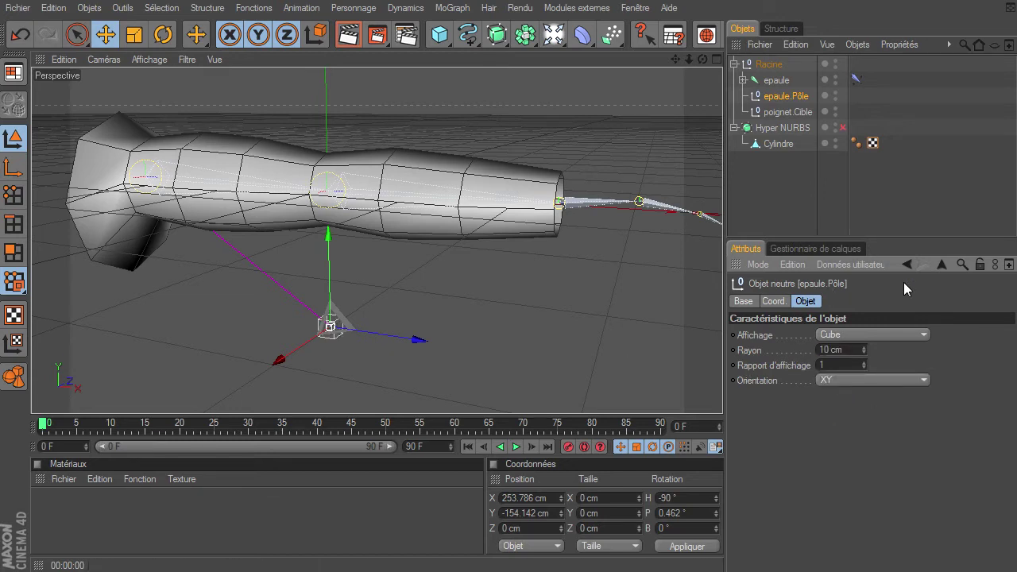
Enable the display colour of epaule.Pôle, choose a purple with a hue of about 276°, and deselect the object.
click(748, 302)
click(863, 396)
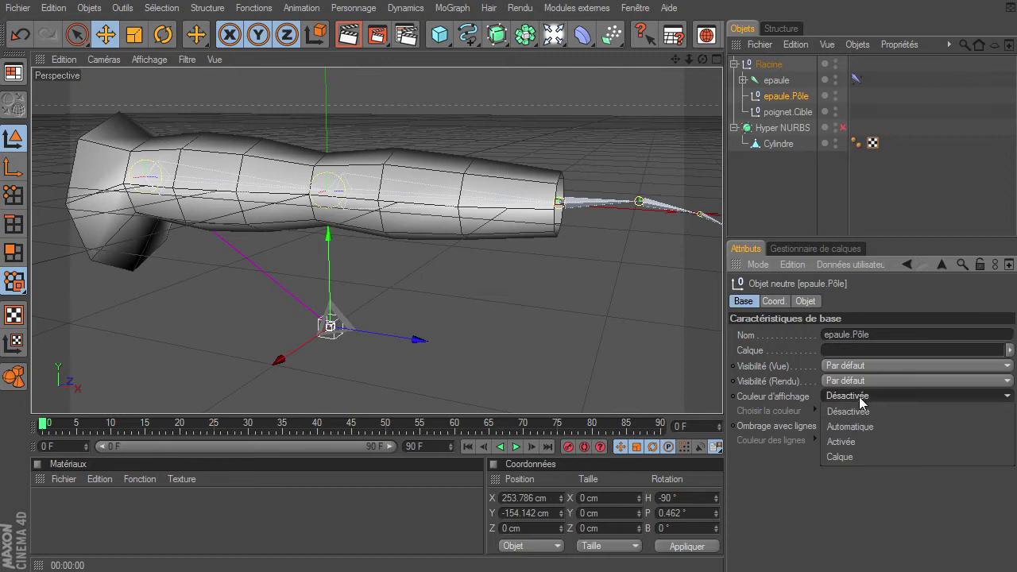
click(854, 439)
click(833, 411)
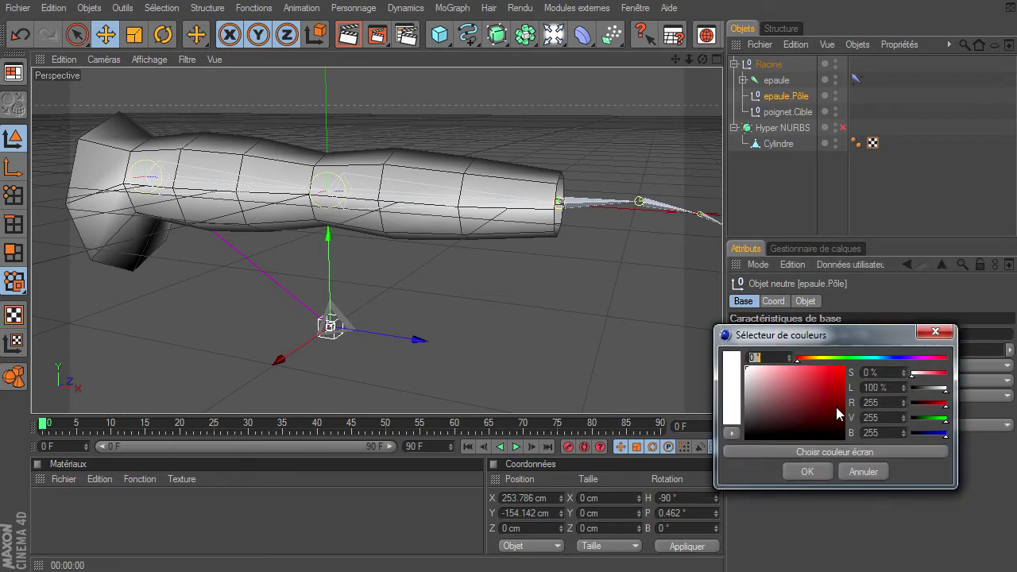
click(907, 357)
click(828, 390)
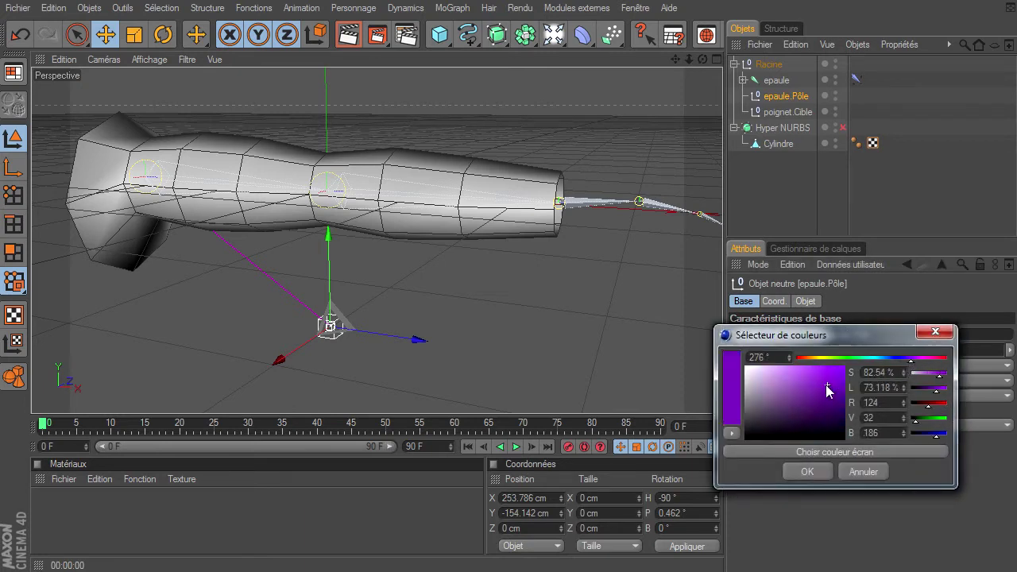
click(820, 473)
click(791, 191)
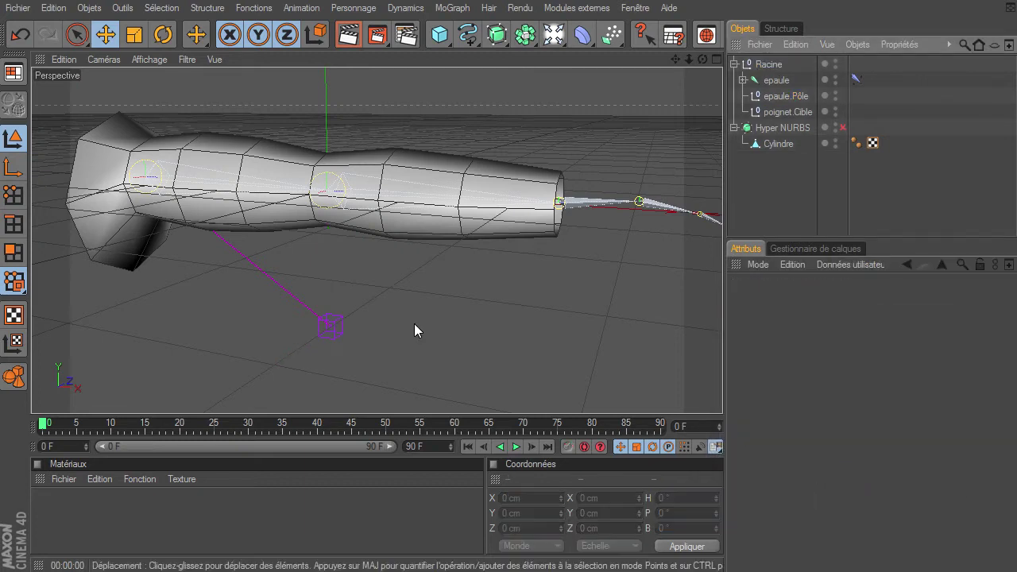
Move the epaule.Pôle cube to about X 239 cm and Z -6.5 cm, undo any extra change, and deselect it.
click(336, 333)
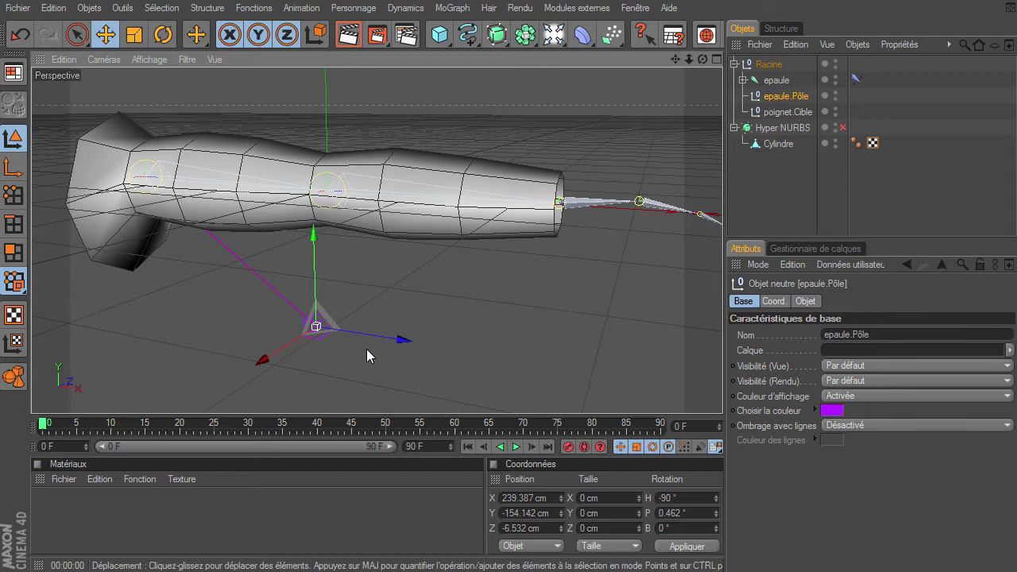
click(324, 356)
key(ctrl+z)
click(596, 302)
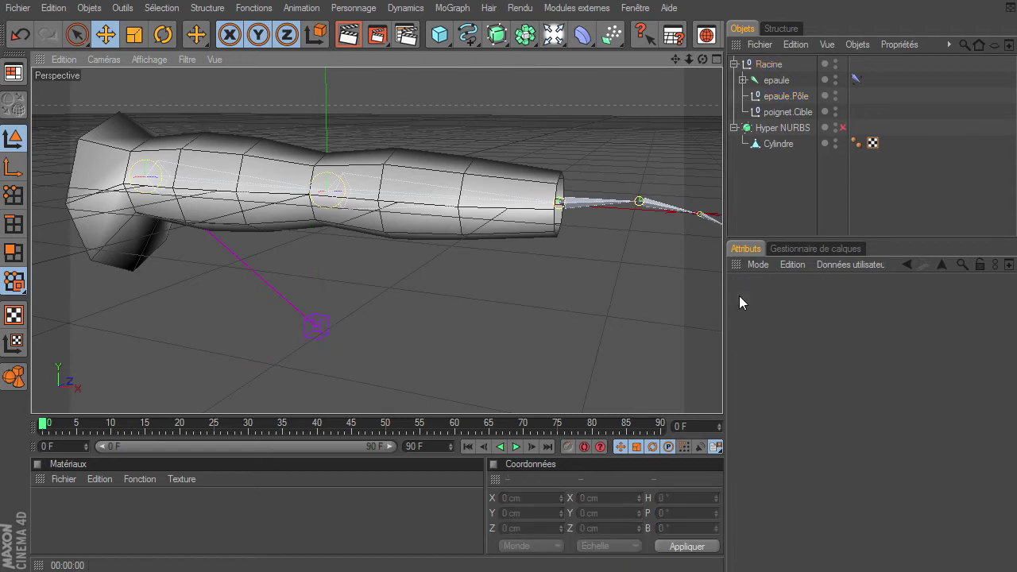
Set the display shape of the poignet.Cible null object to Sphère with the XY orientation.
click(780, 112)
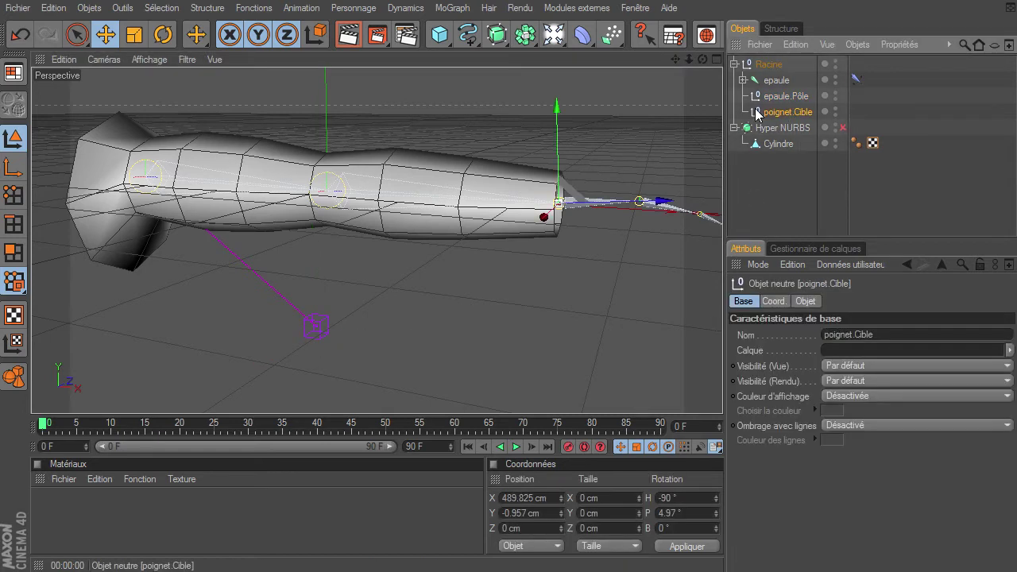
click(805, 301)
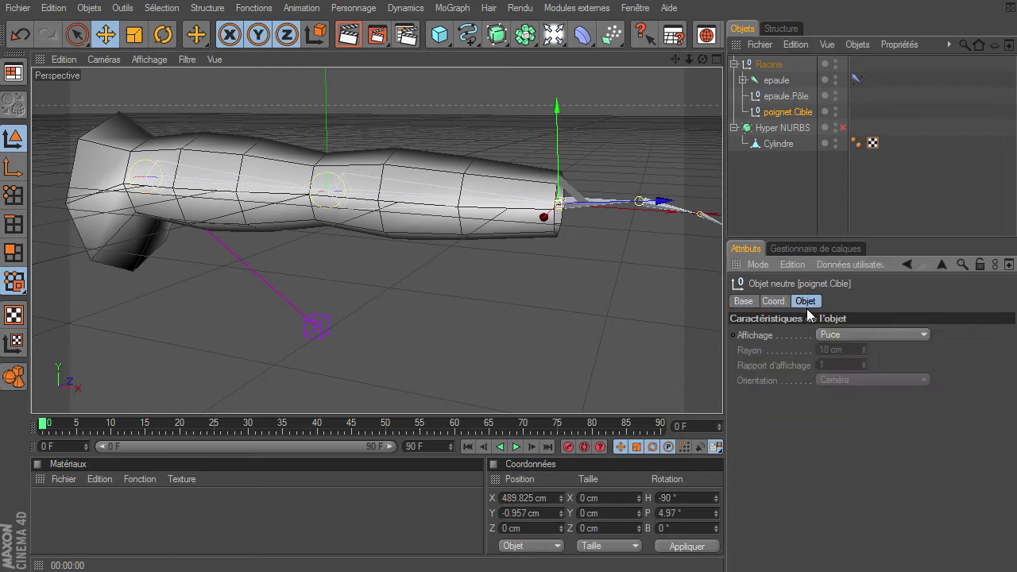
click(870, 334)
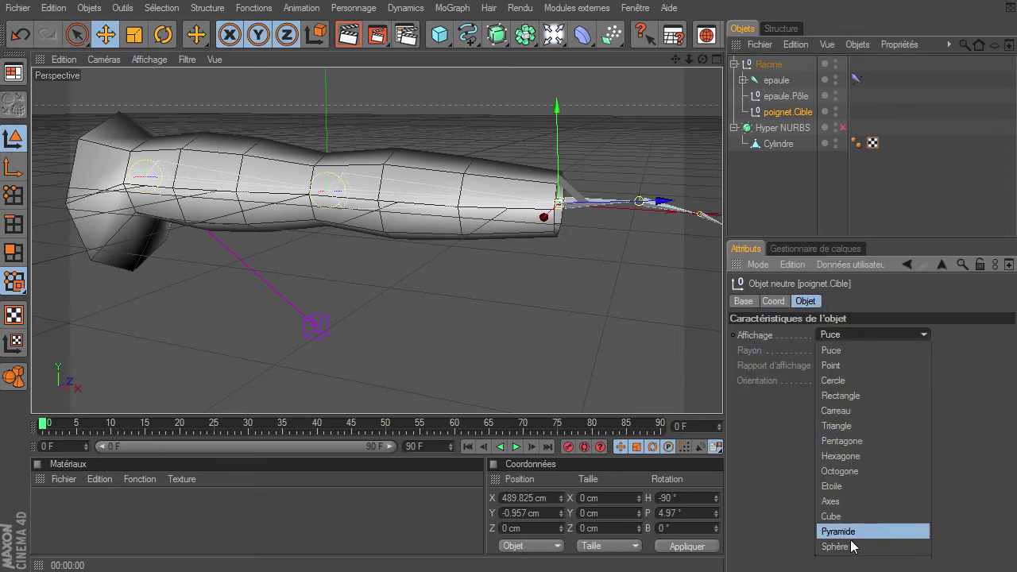
click(847, 551)
click(875, 380)
click(851, 420)
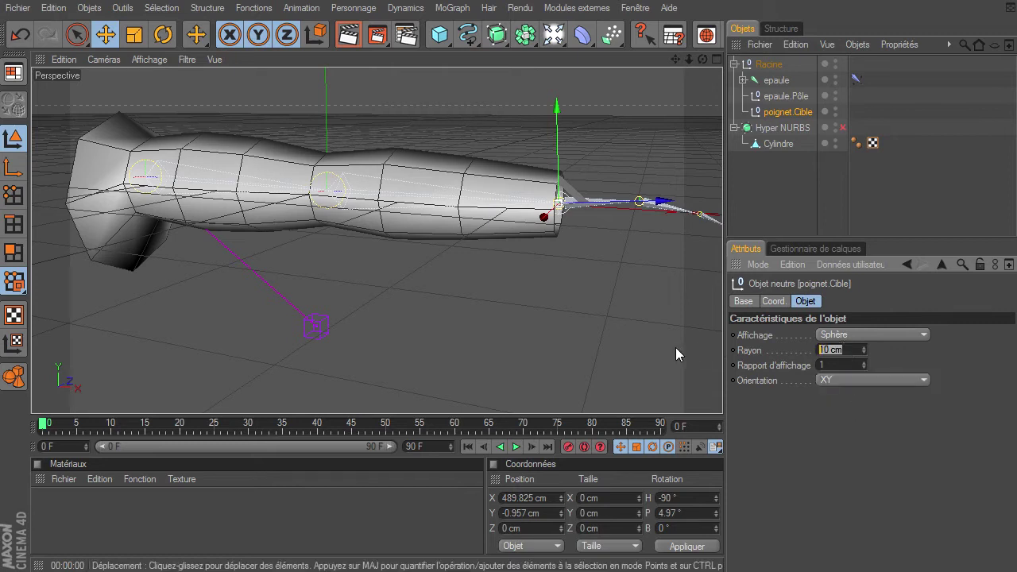
Try a radius of 50 cm for the poignet.Cible sphere and settle on 40 cm.
text(50)
key(Return)
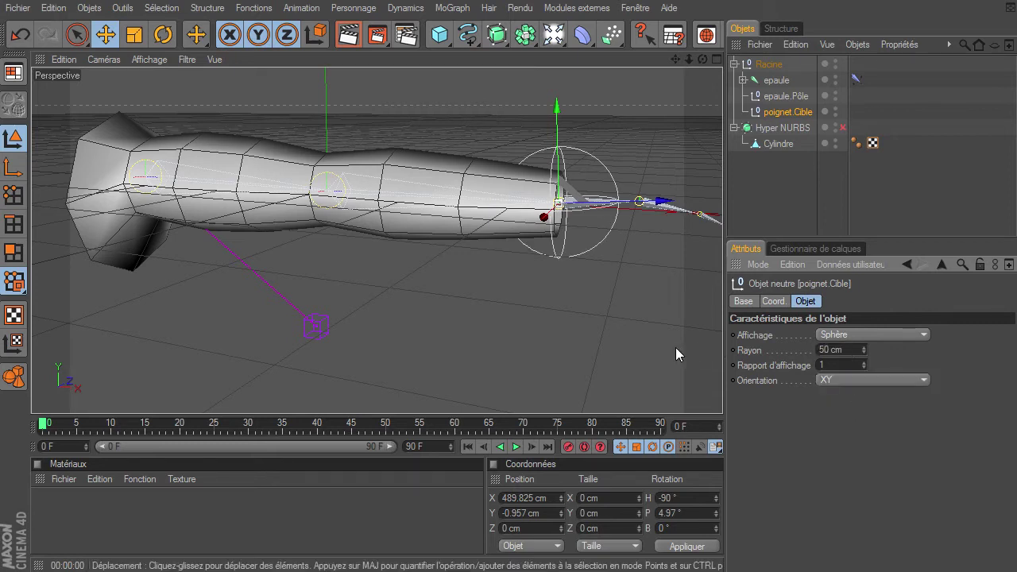
double_click(842, 350)
text(40)
key(Return)
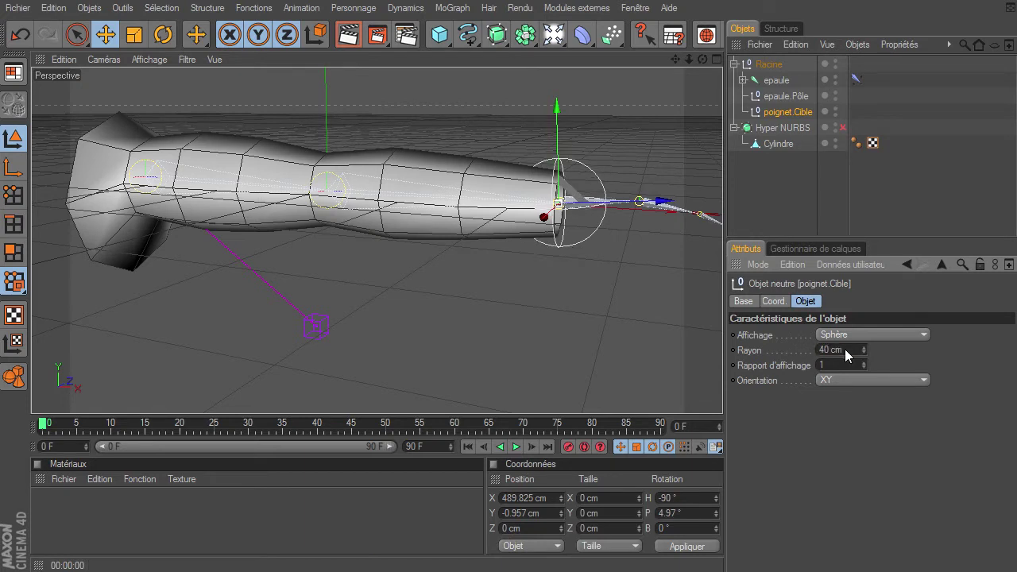
Enable the display colour of poignet.Cible, choose a bright red, and deselect the object.
click(747, 303)
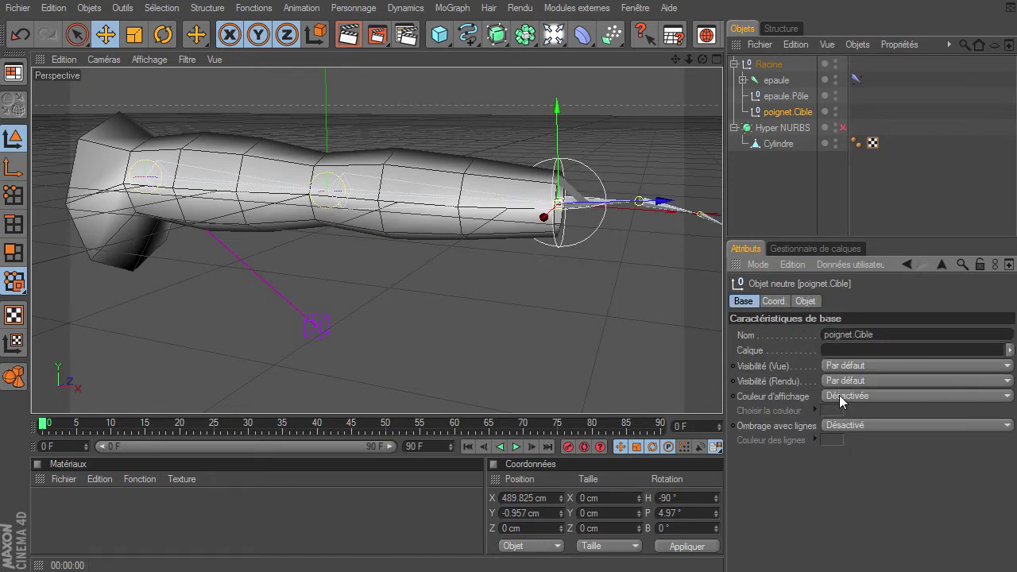
click(839, 394)
click(850, 442)
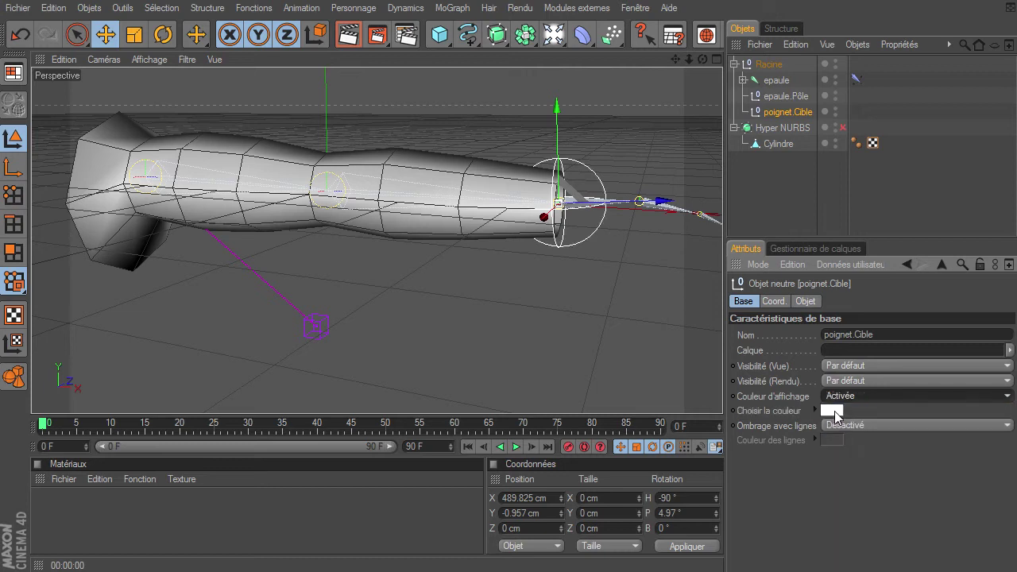
click(832, 412)
click(843, 371)
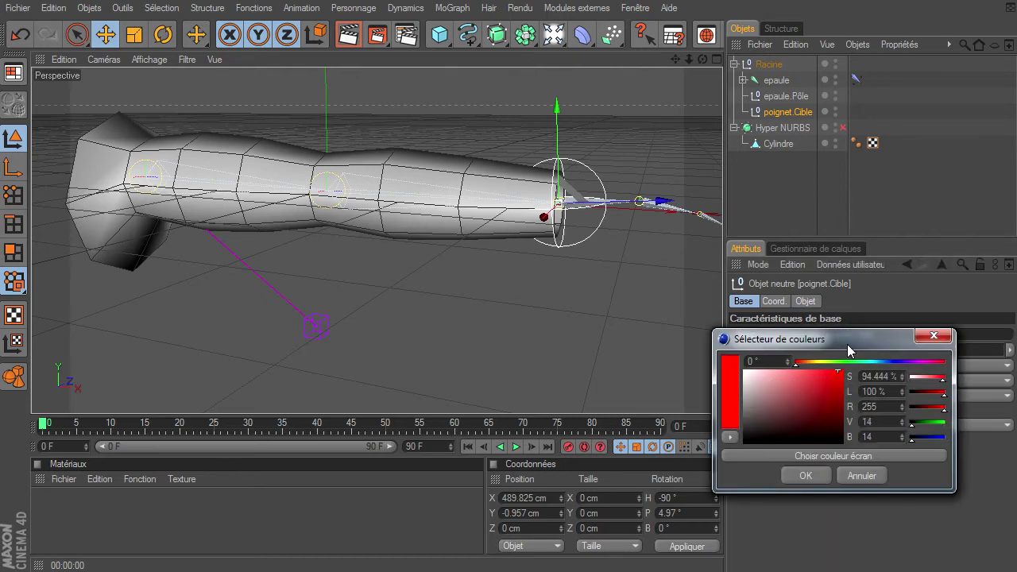
click(806, 475)
click(770, 183)
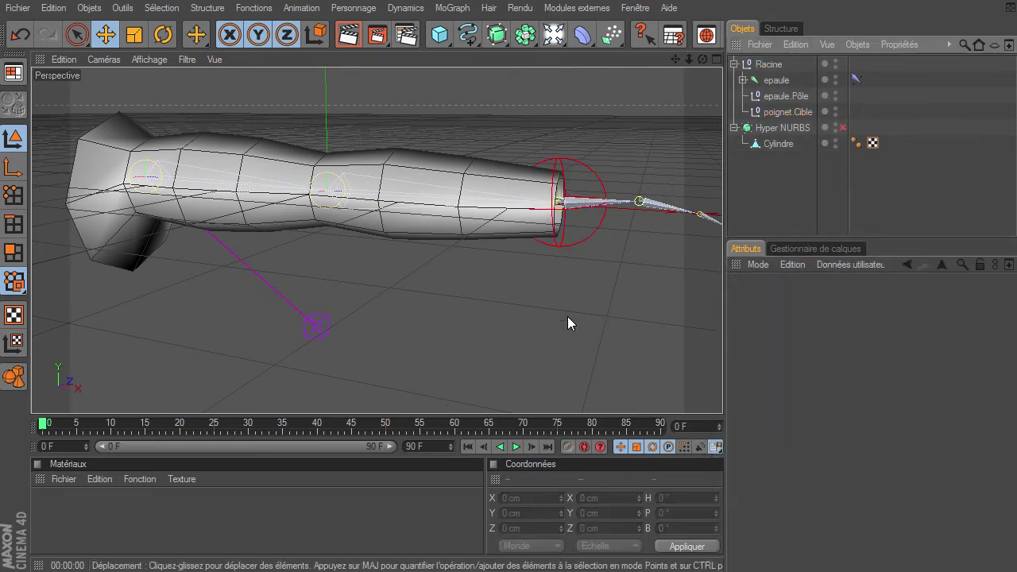
Select the red target sphere and the purple pole cube directly in the viewport to check that both handles can be picked.
click(579, 164)
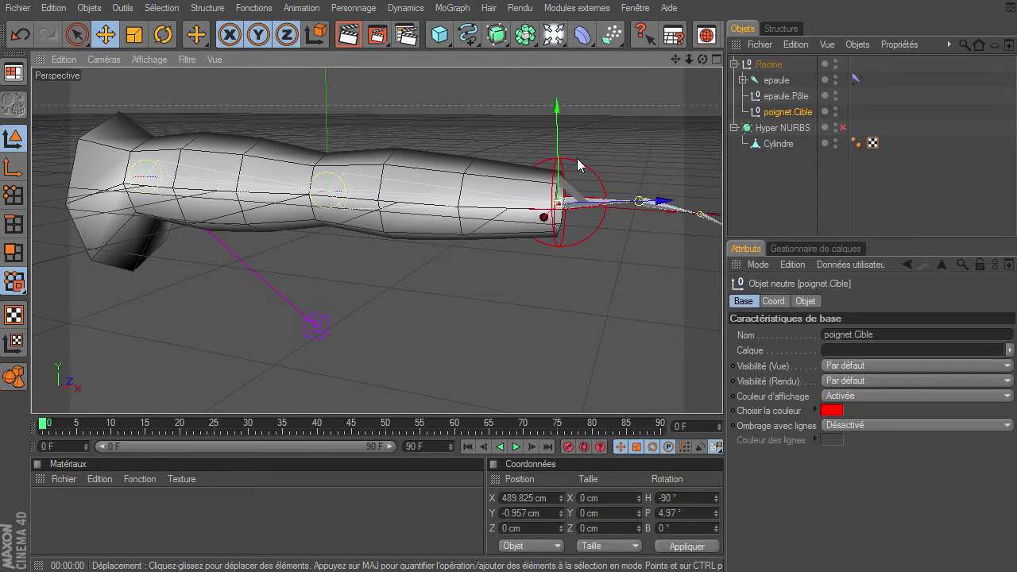
click(310, 336)
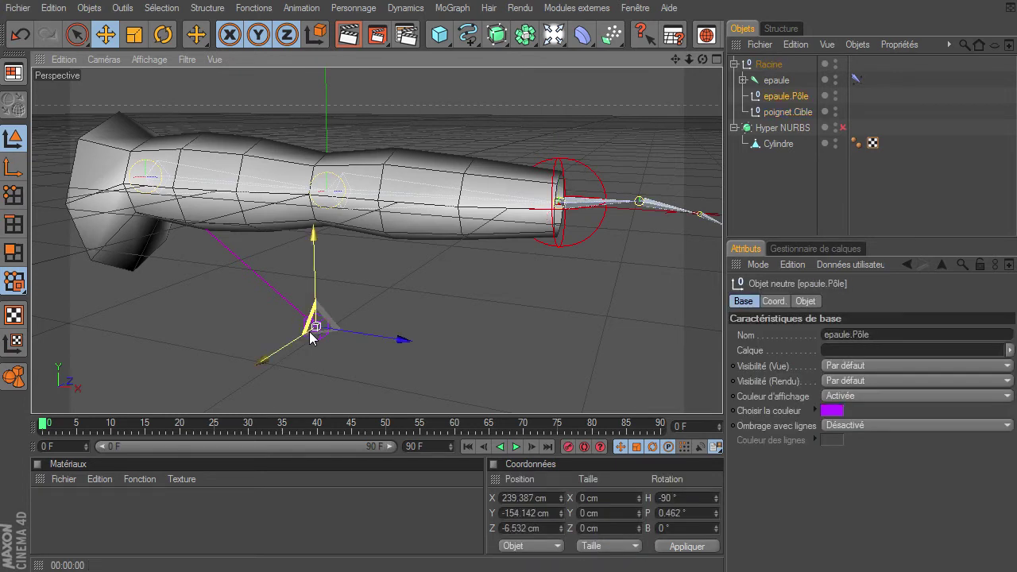
click(721, 393)
drag(702, 59, 722, 393)
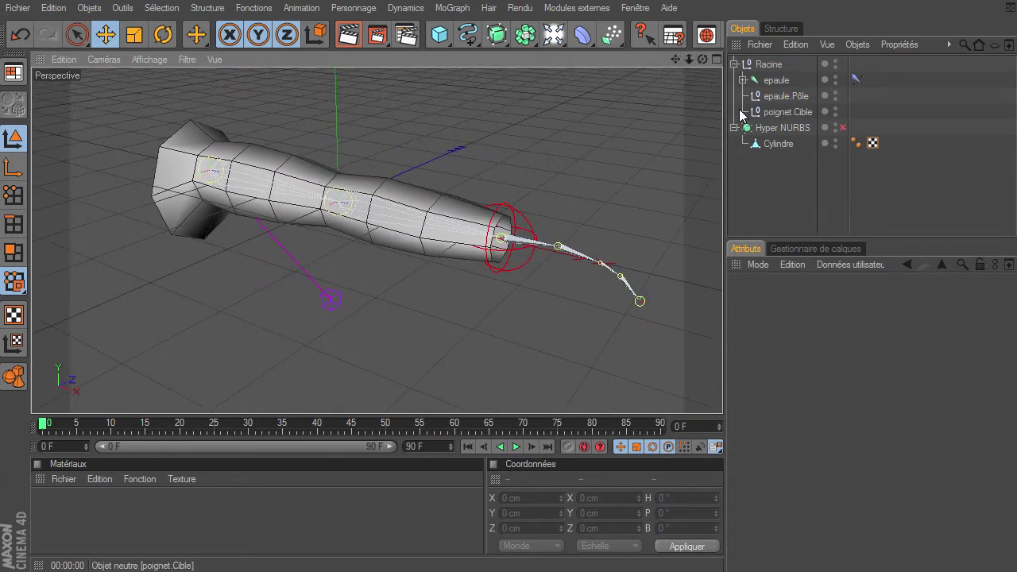
Move the poignet.Cible target to test how the joint chain follows it, and undo the move.
click(744, 112)
mouse_move(512, 258)
mouse_down()
mouse_move(726, 393)
mouse_move(717, 393)
mouse_move(732, 391)
mouse_move(698, 398)
mouse_move(749, 398)
mouse_move(722, 398)
mouse_move(515, 244)
mouse_up()
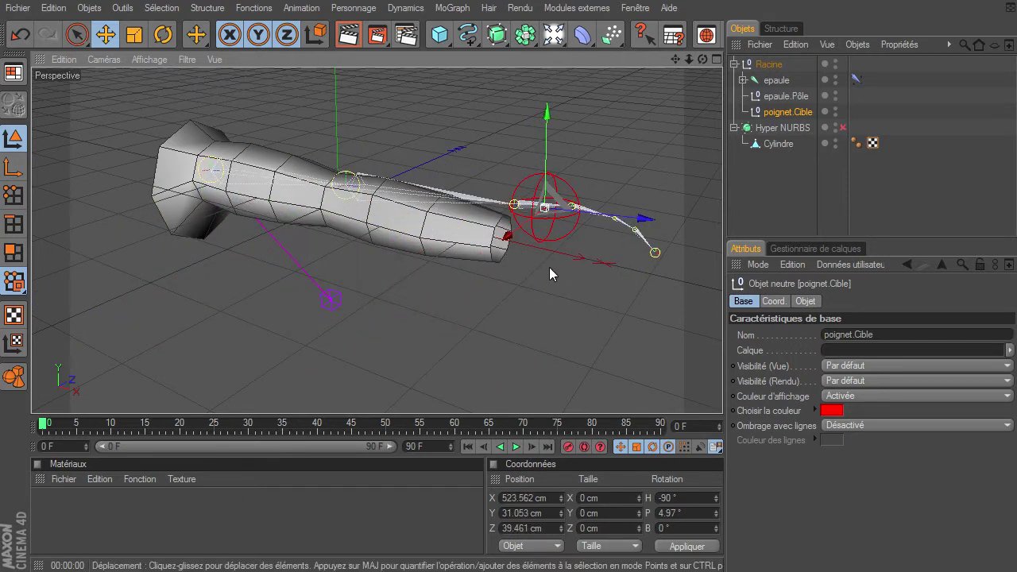
key(ctrl+z)
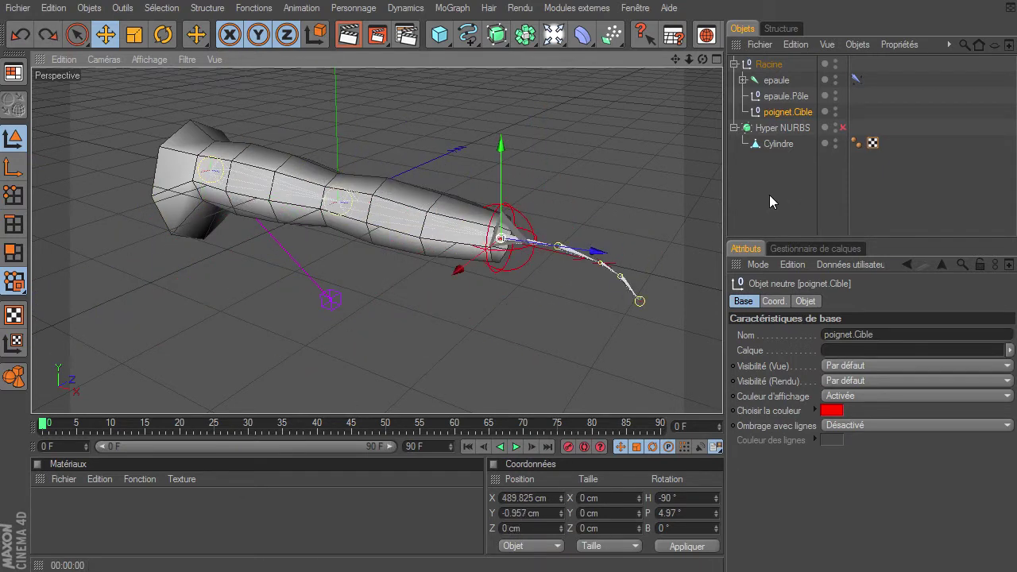
click(763, 172)
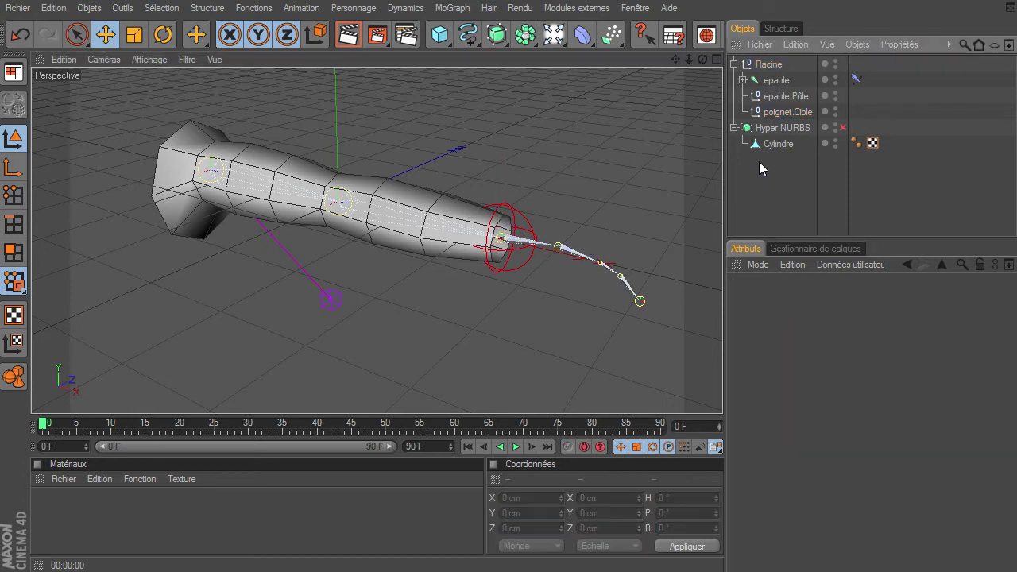
Bind the Cylindre mesh to the whole joint chain, from epaule through Articulation.6.
click(742, 80)
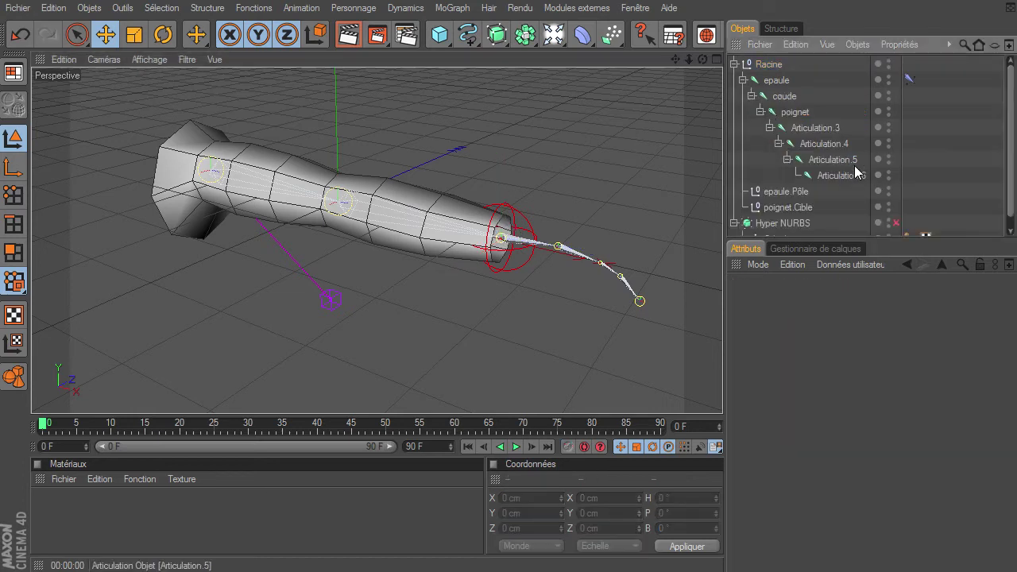
drag(814, 237, 804, 316)
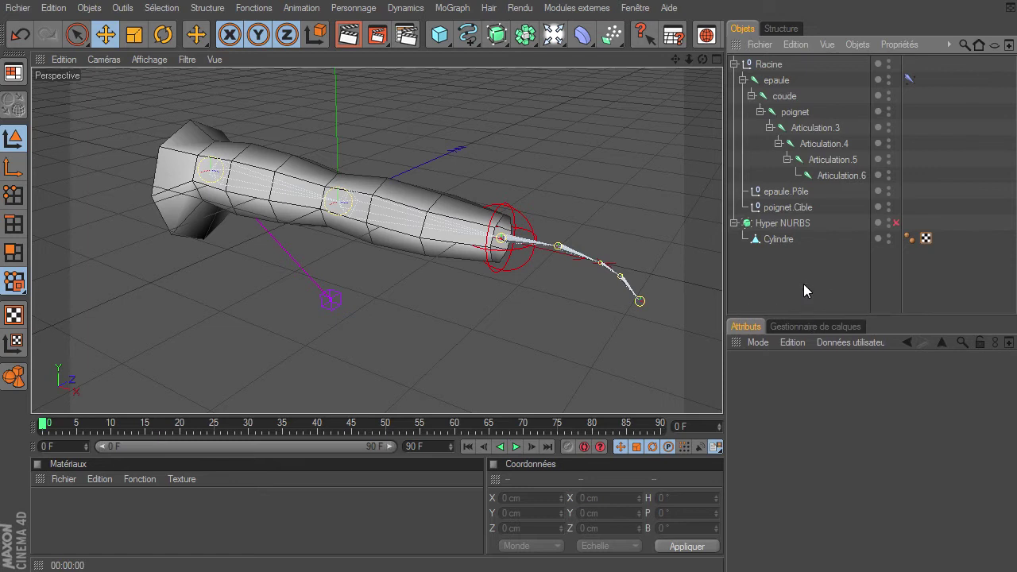
click(775, 80)
shift+click(833, 176)
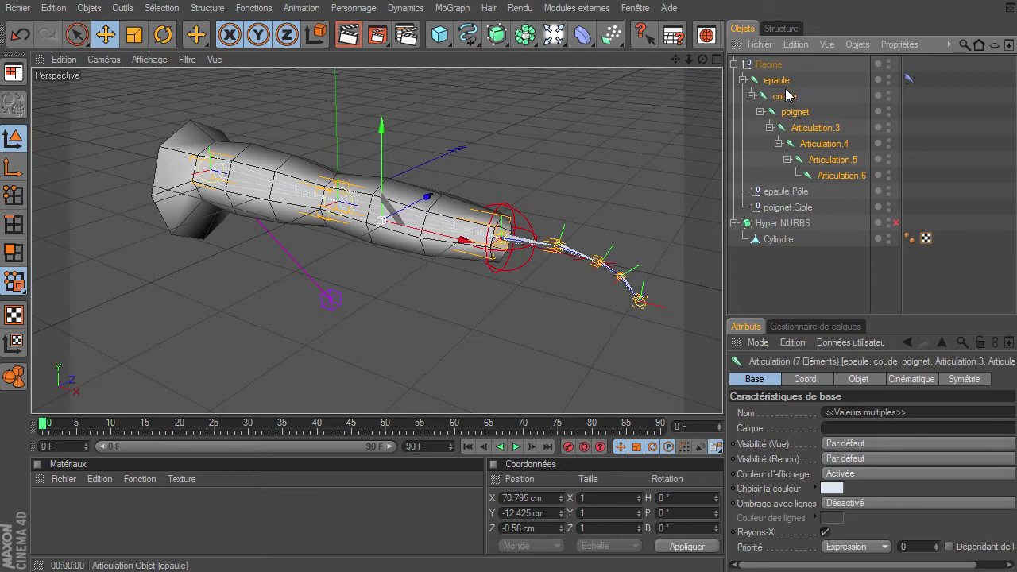
click(817, 293)
click(776, 80)
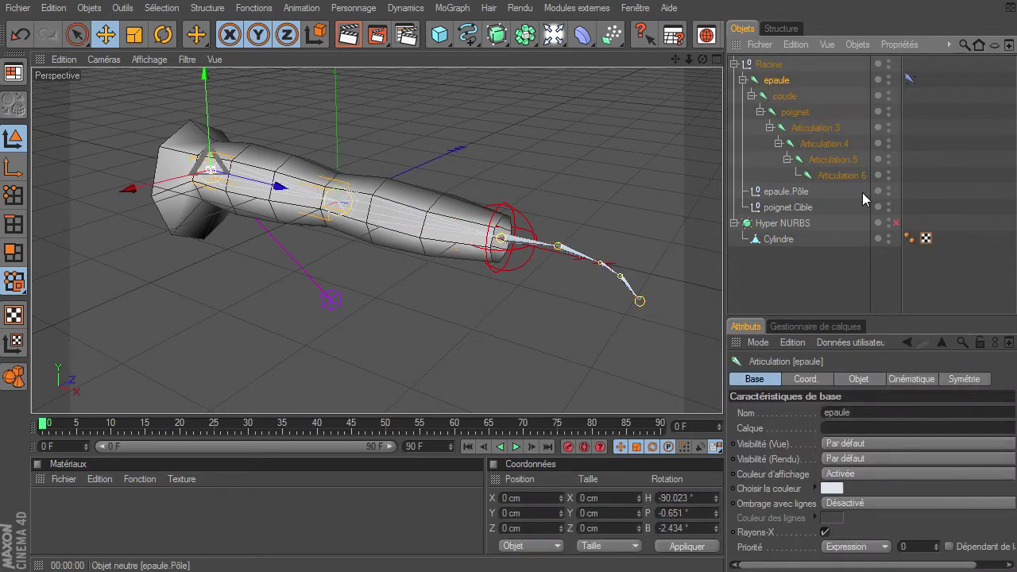
shift+click(840, 177)
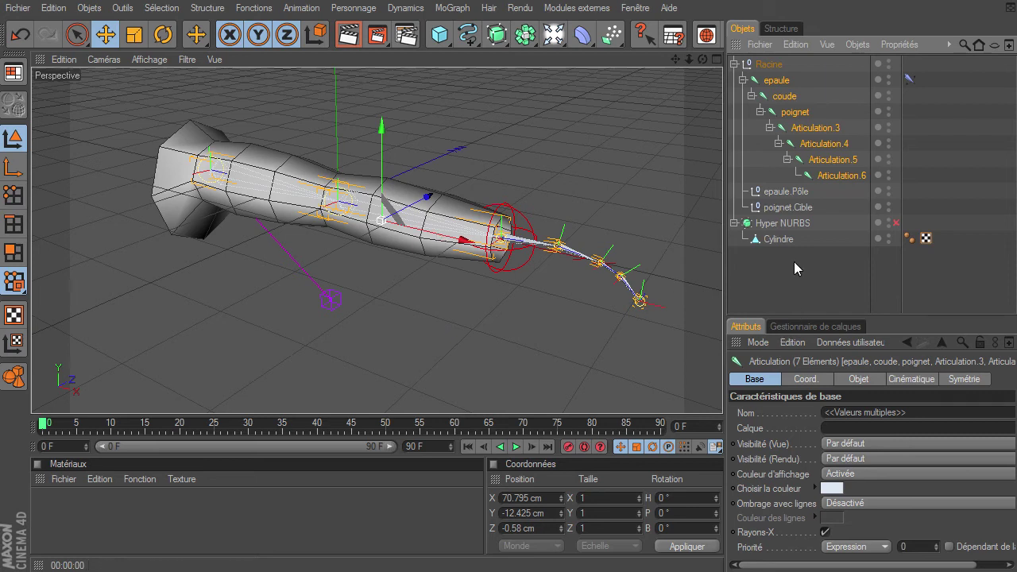
ctrl+click(781, 242)
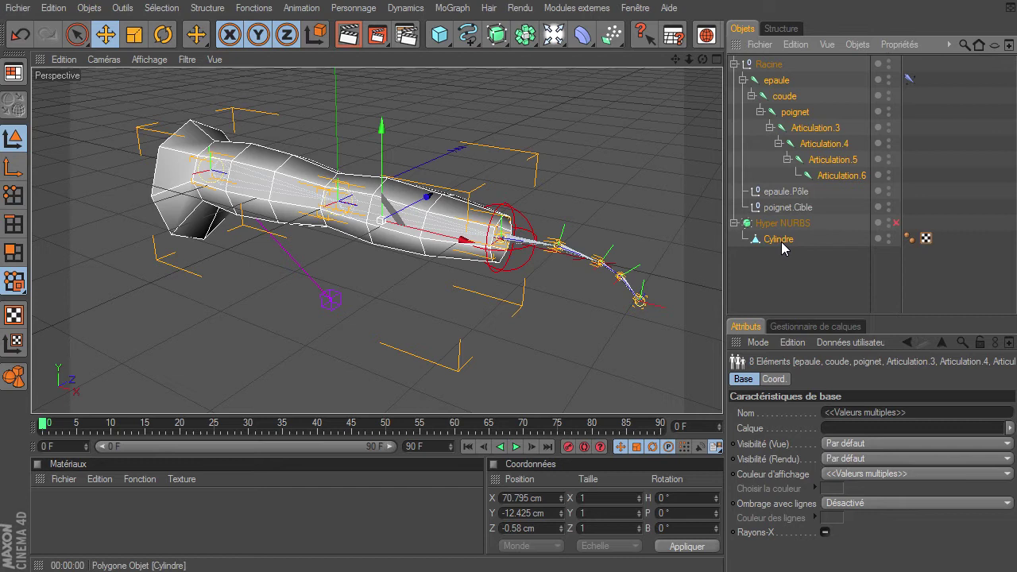
click(349, 8)
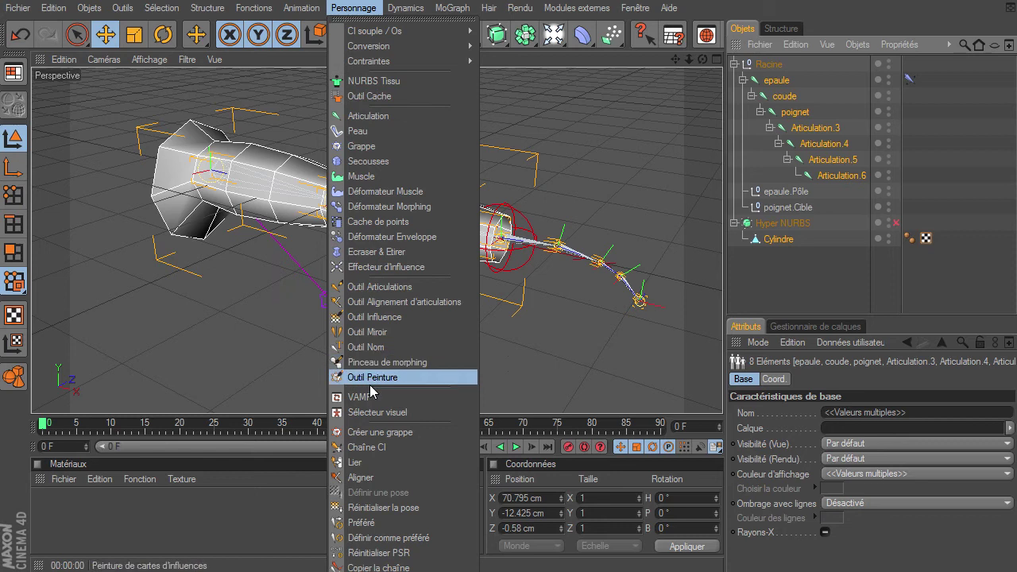
click(374, 464)
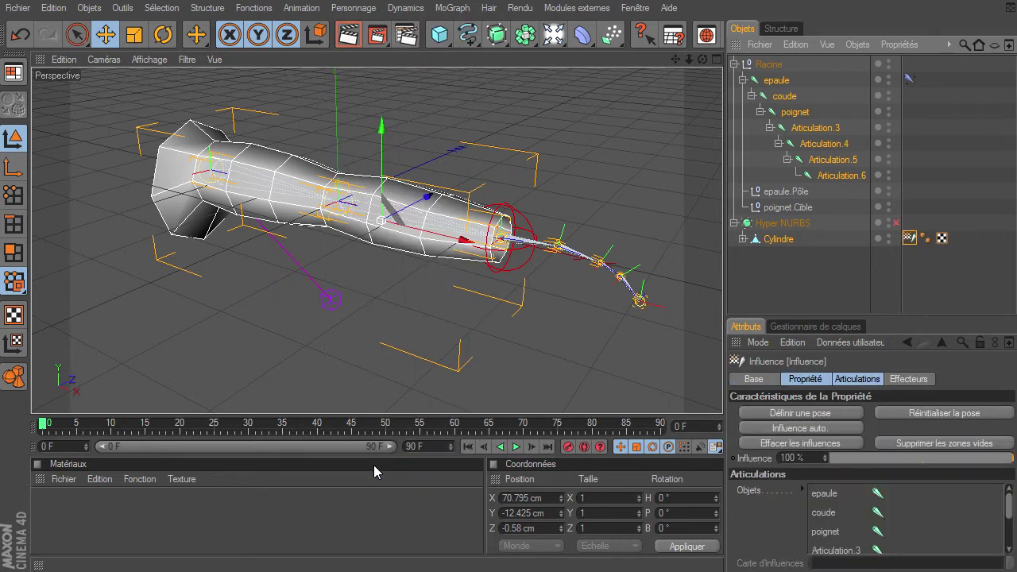
Expand Cylindre to inspect its Peau deformer and Influence tag, and clear the selection.
click(742, 238)
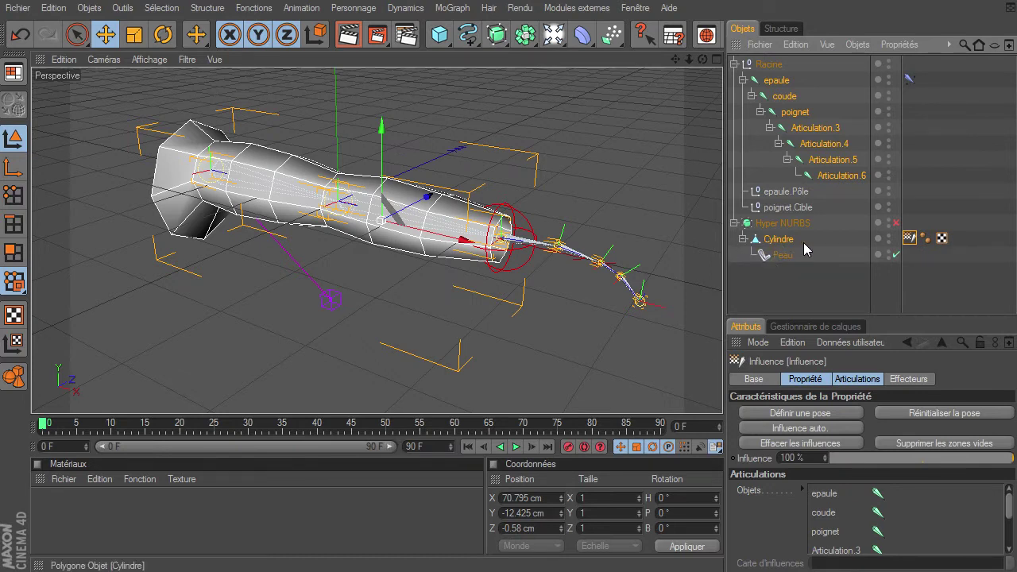
click(771, 257)
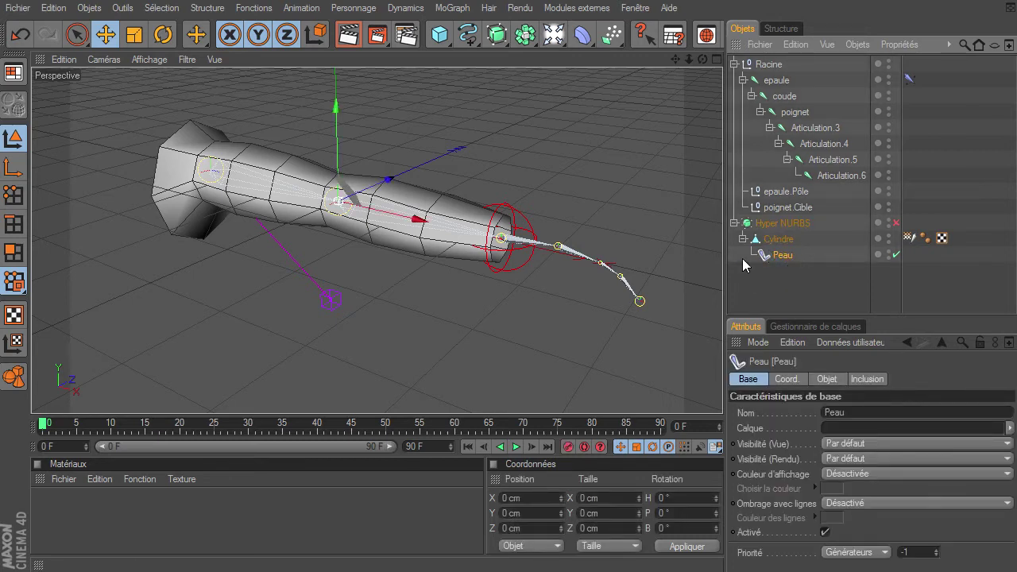
click(909, 238)
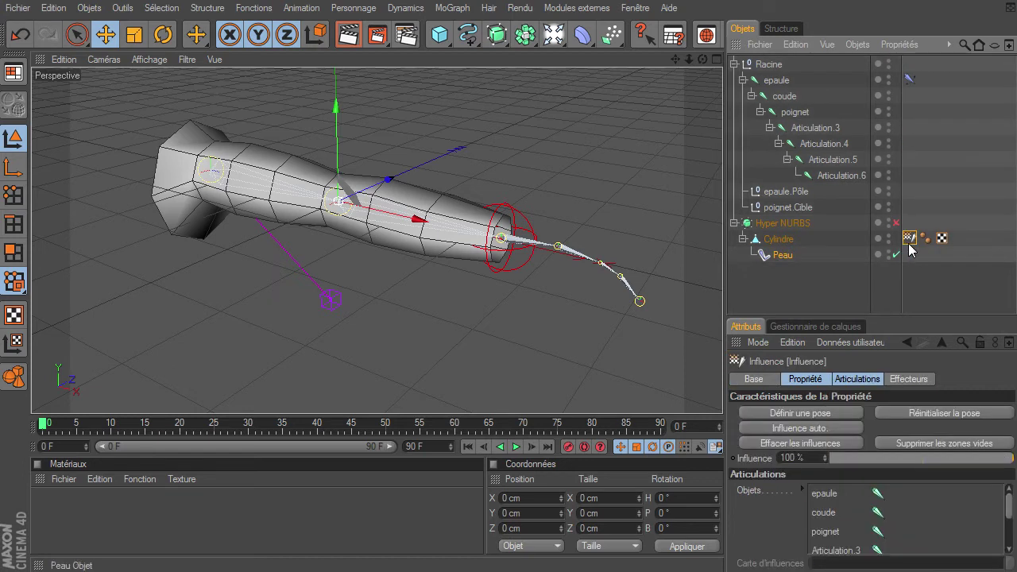
click(810, 290)
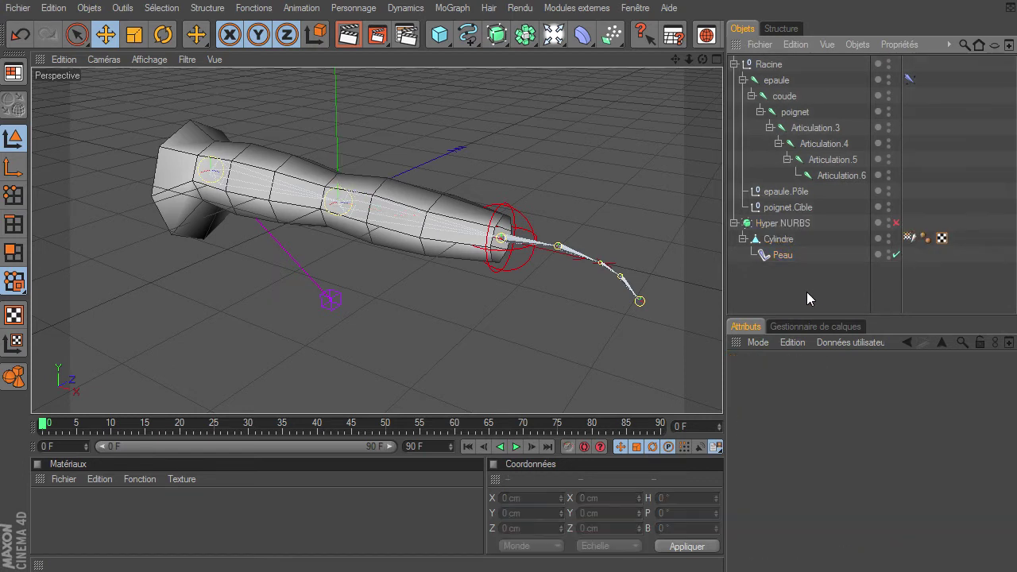
Move the poignet.Cible target into two poses to test how the bound mesh bends, and undo both moves.
click(526, 226)
drag(509, 237, 404, 180)
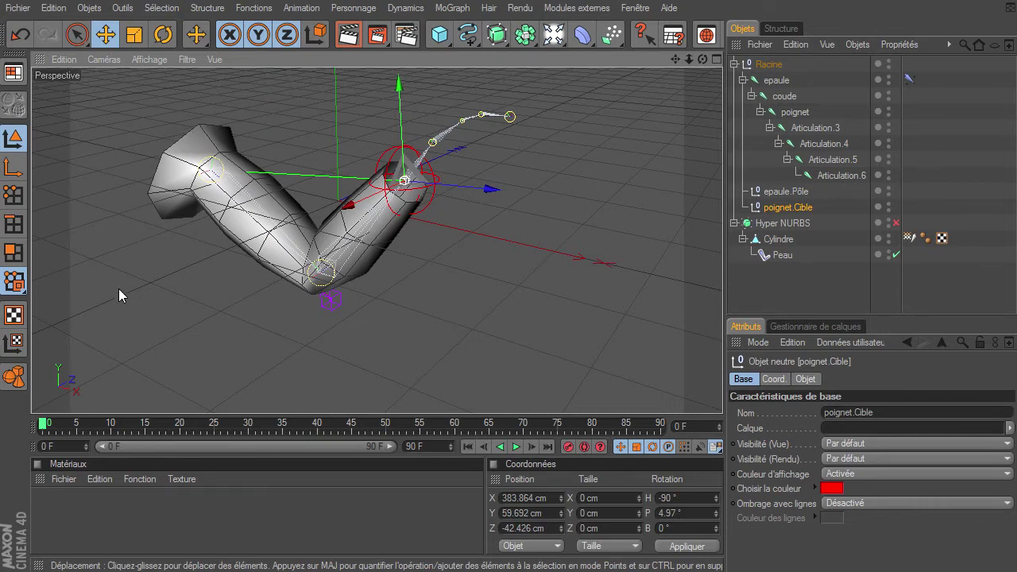
drag(402, 181, 719, 397)
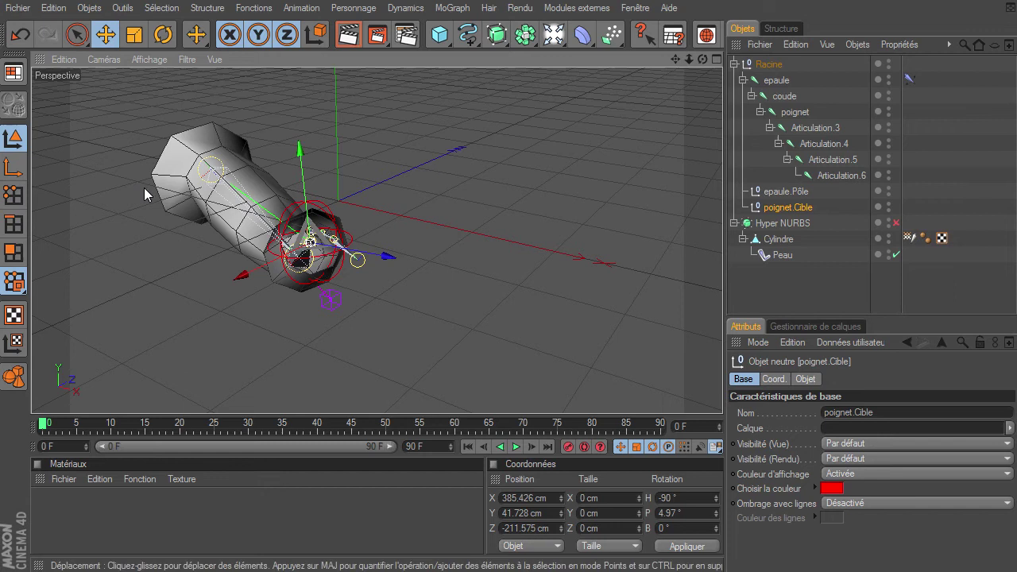
key(ctrl+z)
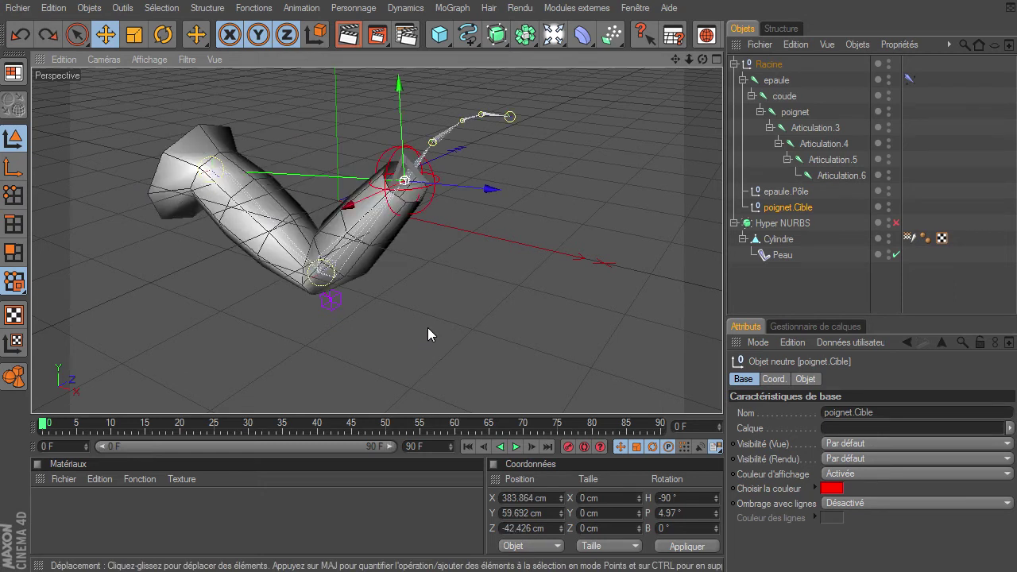
key(ctrl+z)
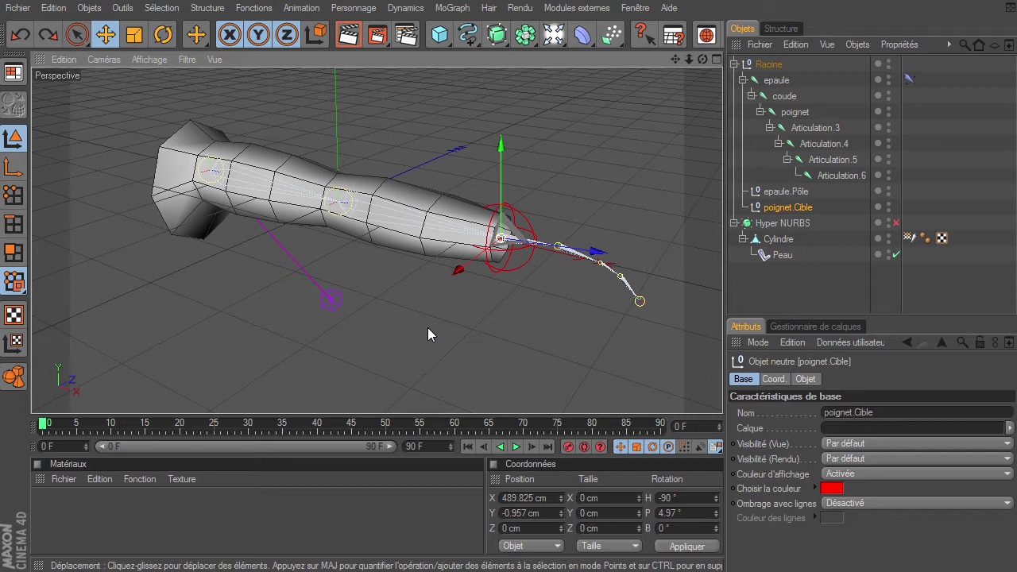
Look at the coude joint's attributes and the joint list in Cylindre's Influence tag, and deselect everything.
click(795, 238)
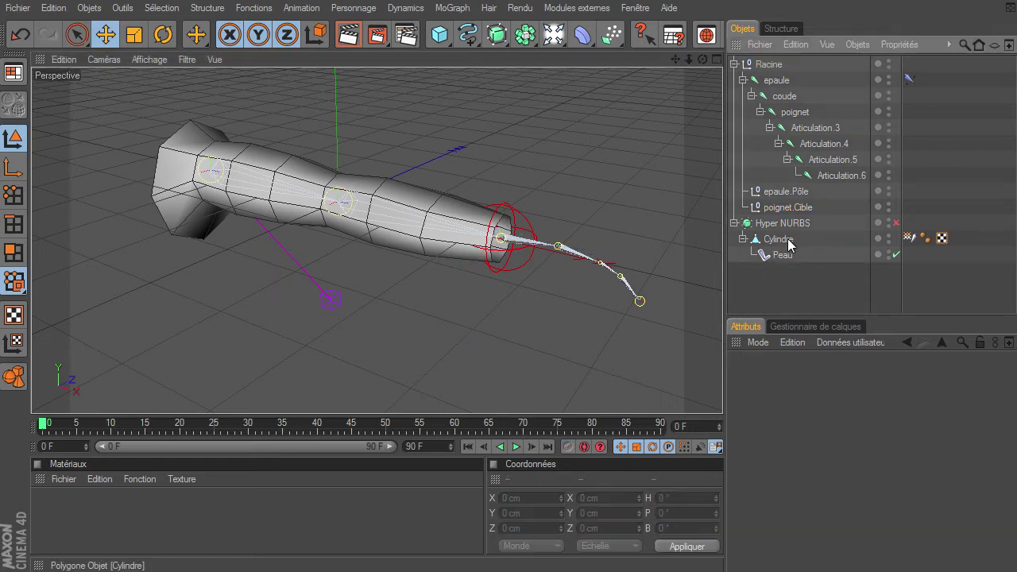
click(783, 95)
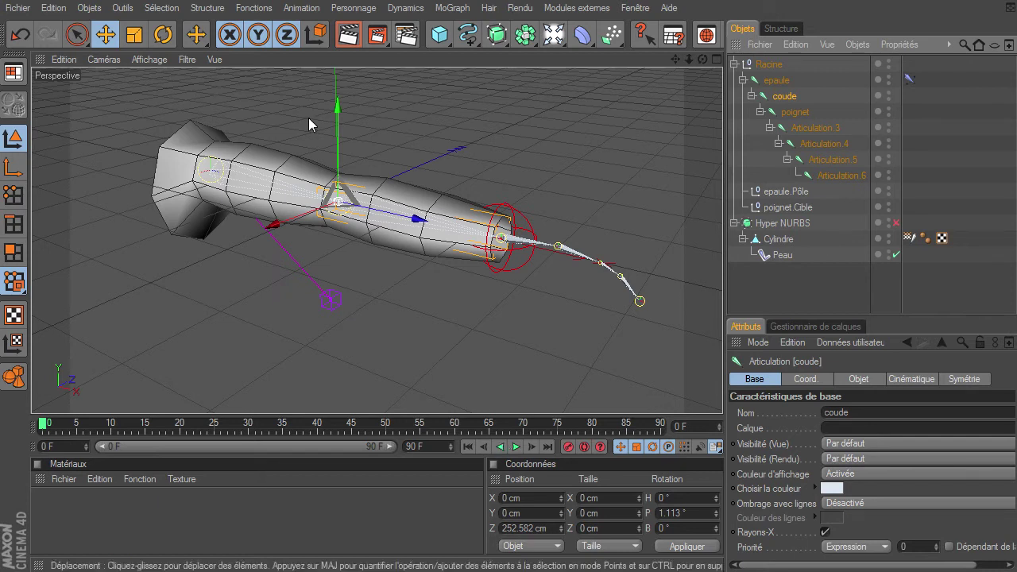
click(350, 9)
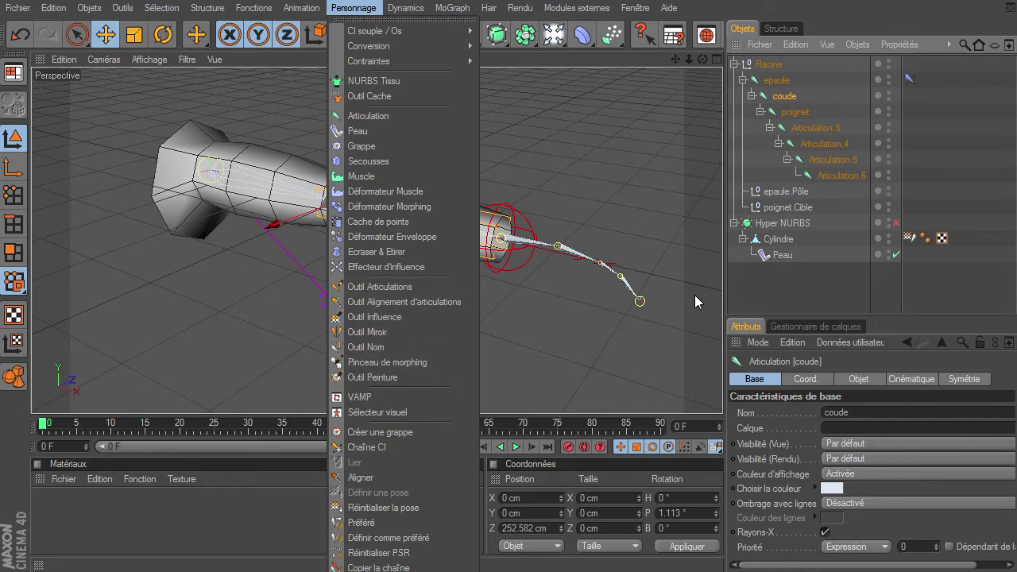
click(908, 239)
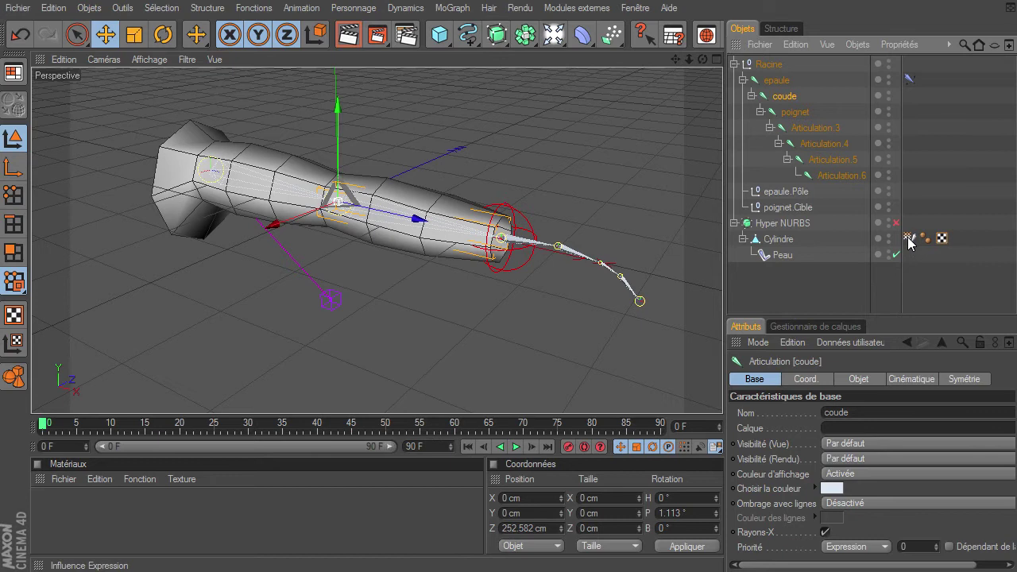
click(909, 238)
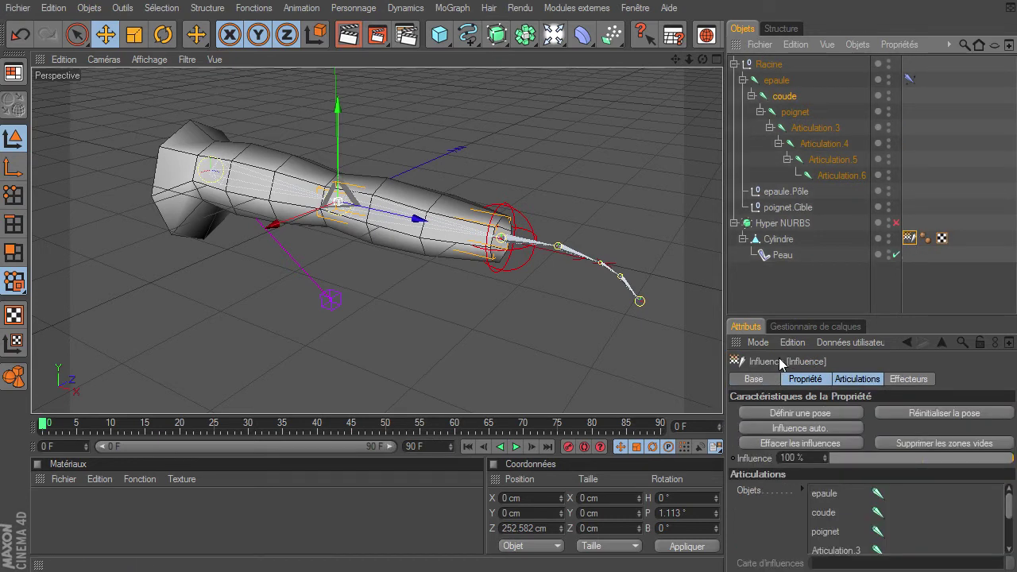
click(806, 274)
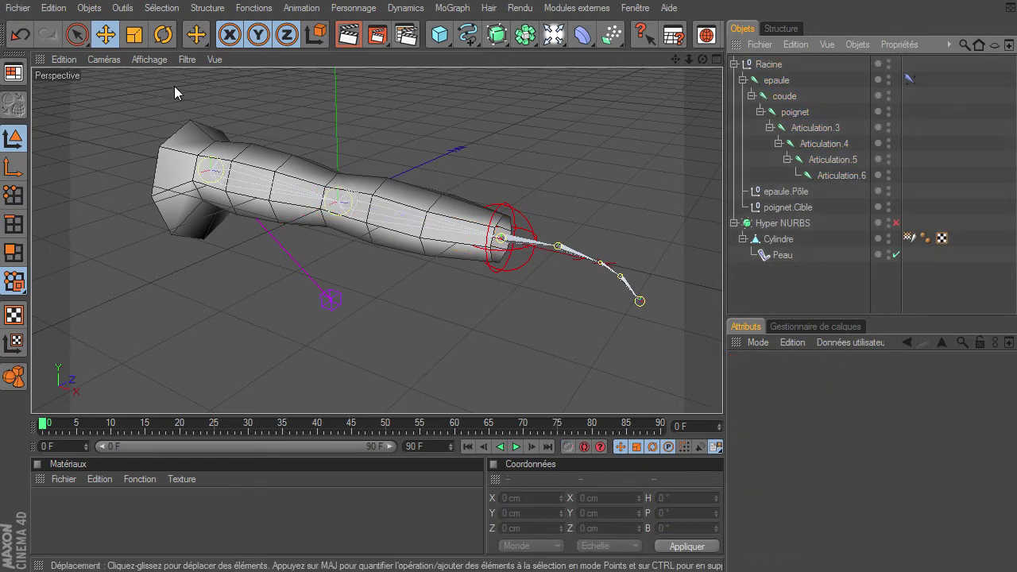
Activate the Outil Influence weighting tool, enlarge the attribute area and show the tool's options.
click(354, 8)
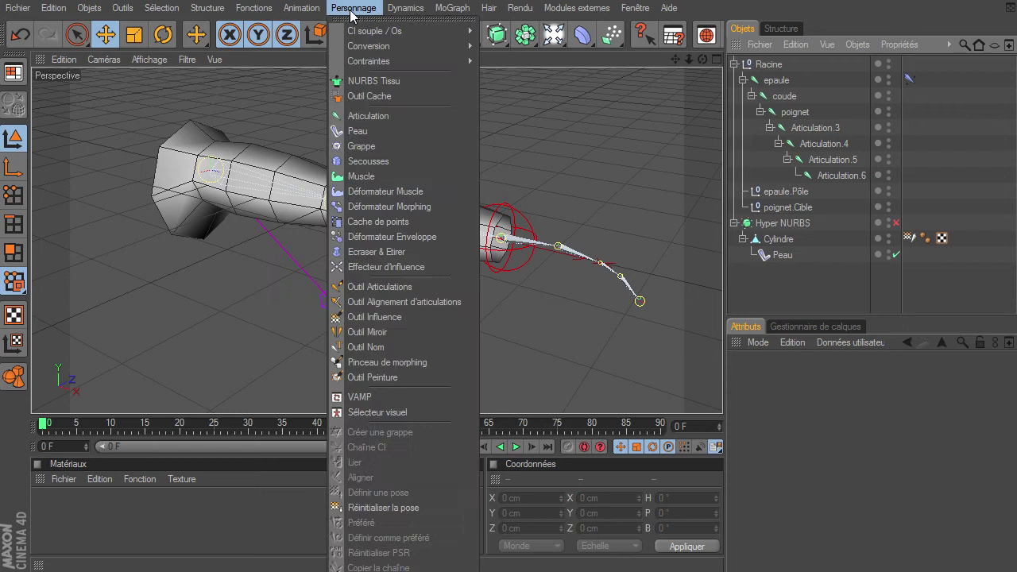
click(369, 318)
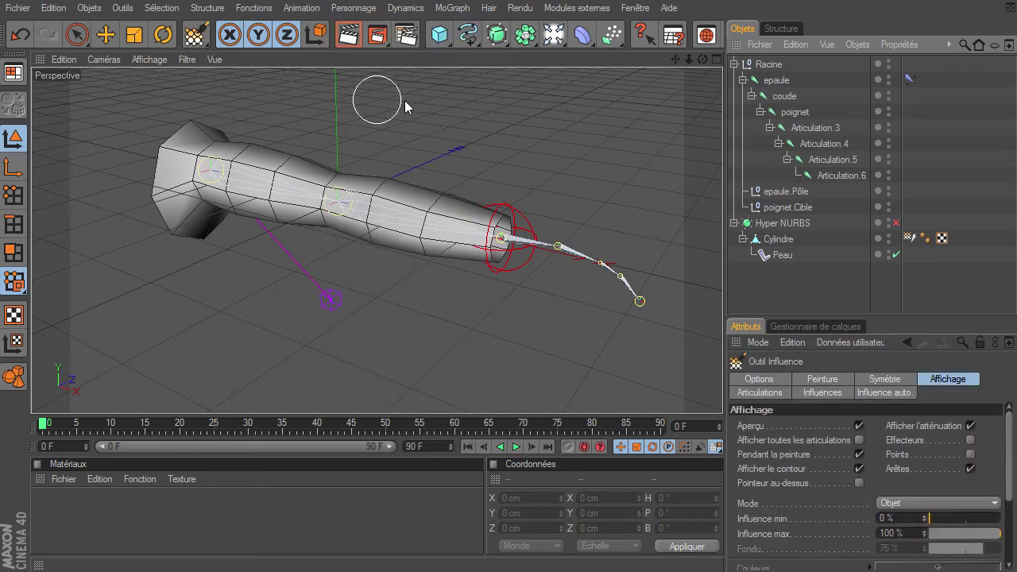
drag(840, 316, 841, 270)
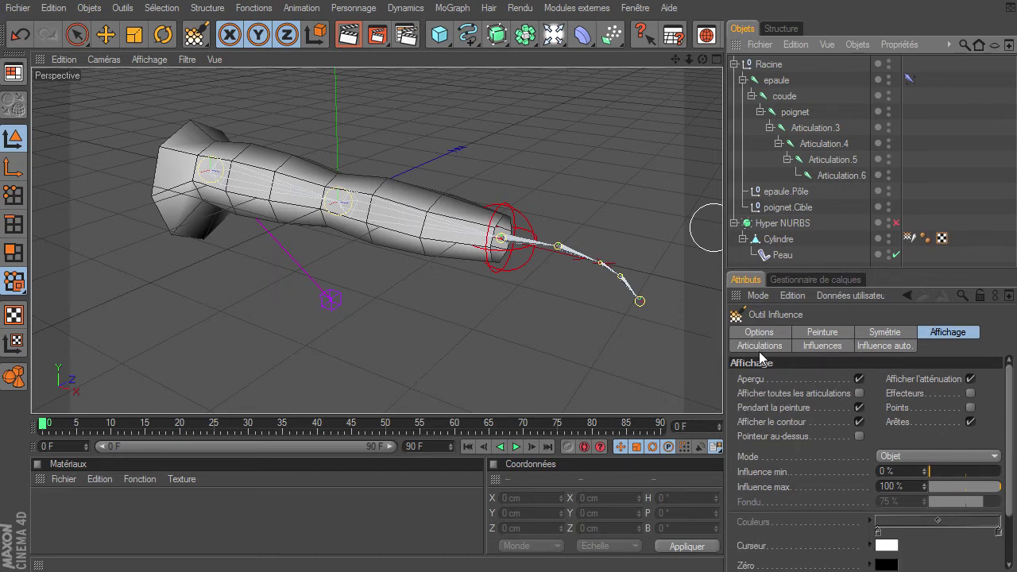
click(768, 332)
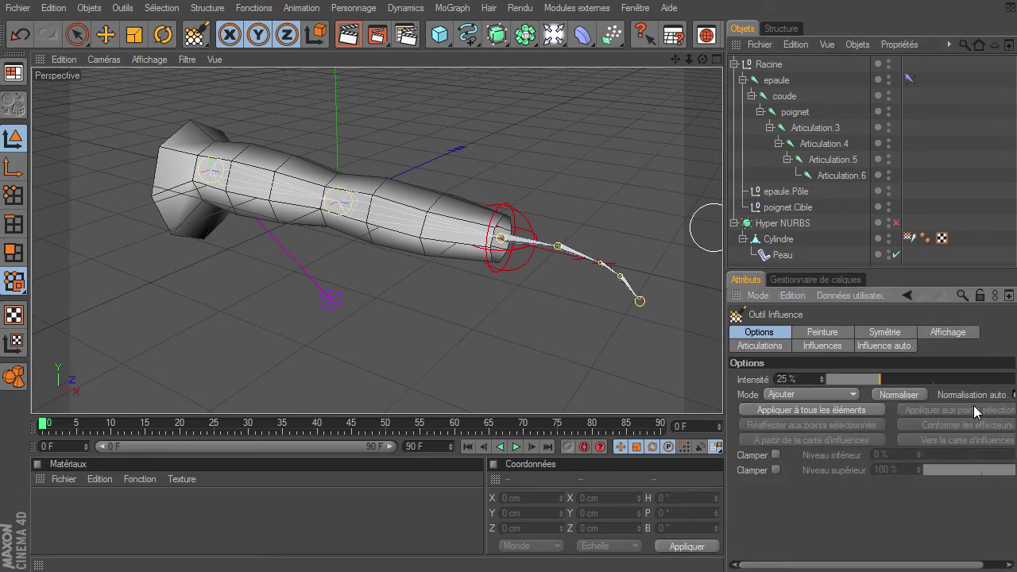
Examine the weight display on the arm mesh for epaule, coude, poignet, Articulation.3 and Articulation.4 from several angles.
click(777, 83)
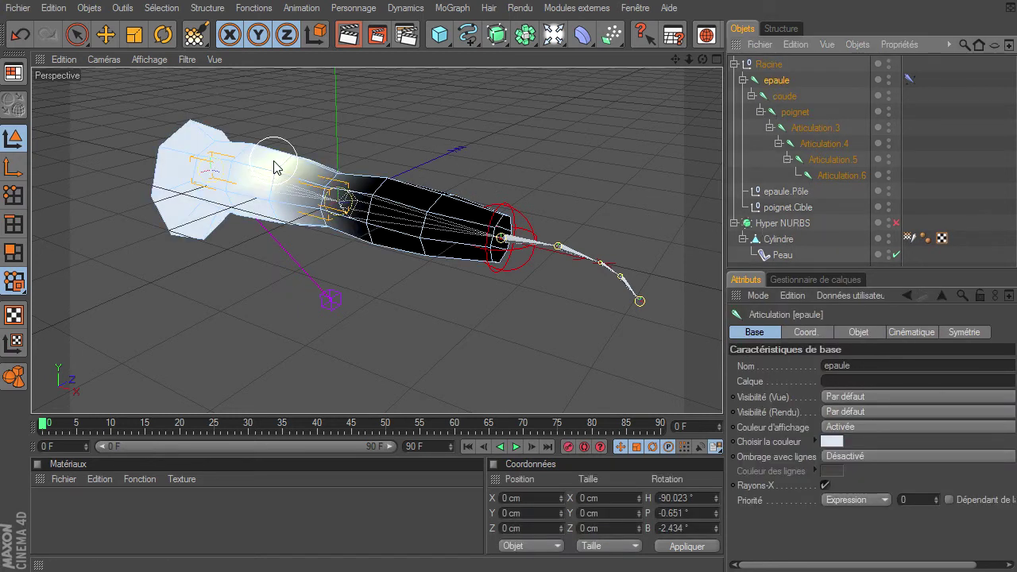
drag(702, 59, 722, 393)
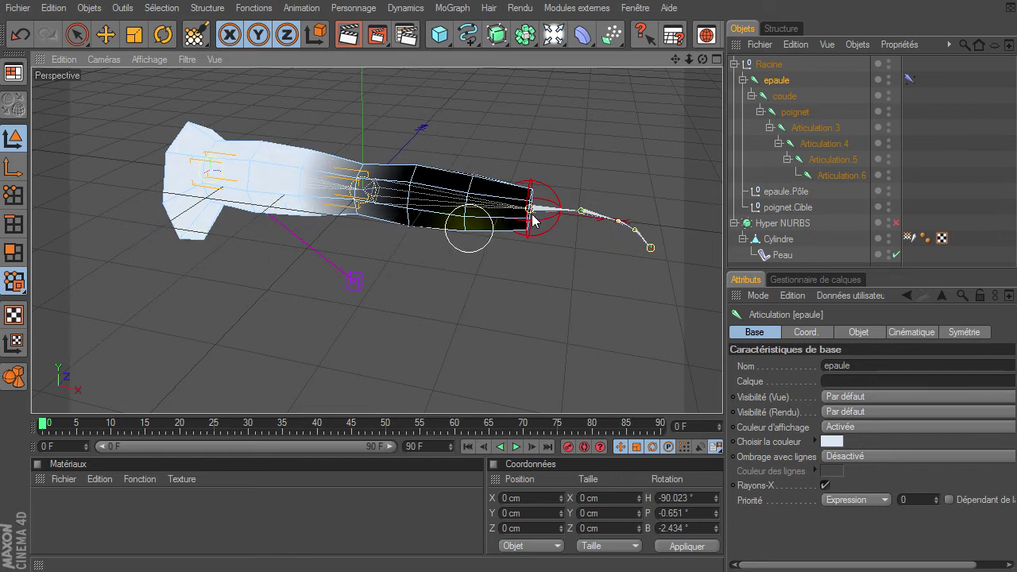
click(786, 96)
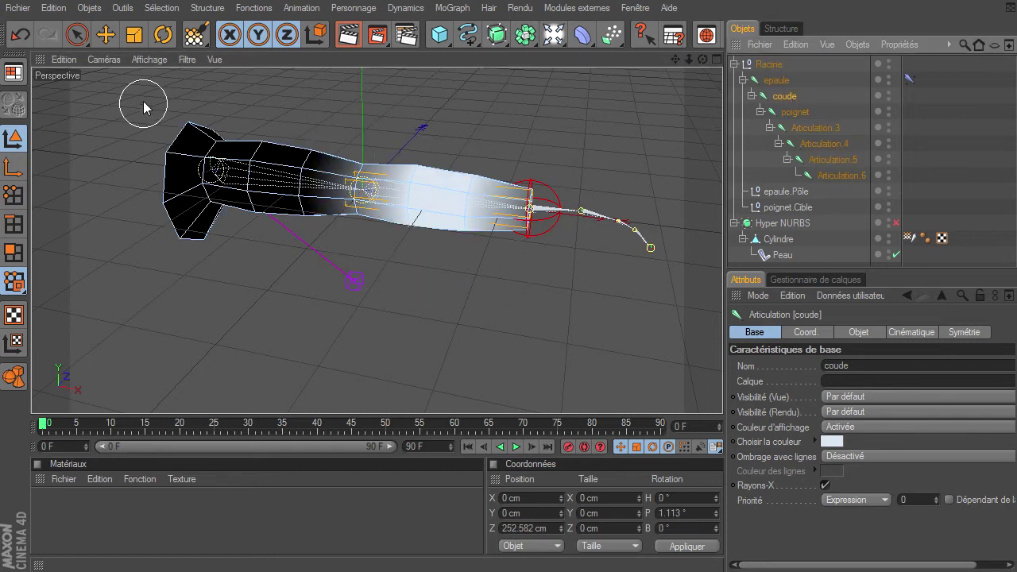
click(807, 116)
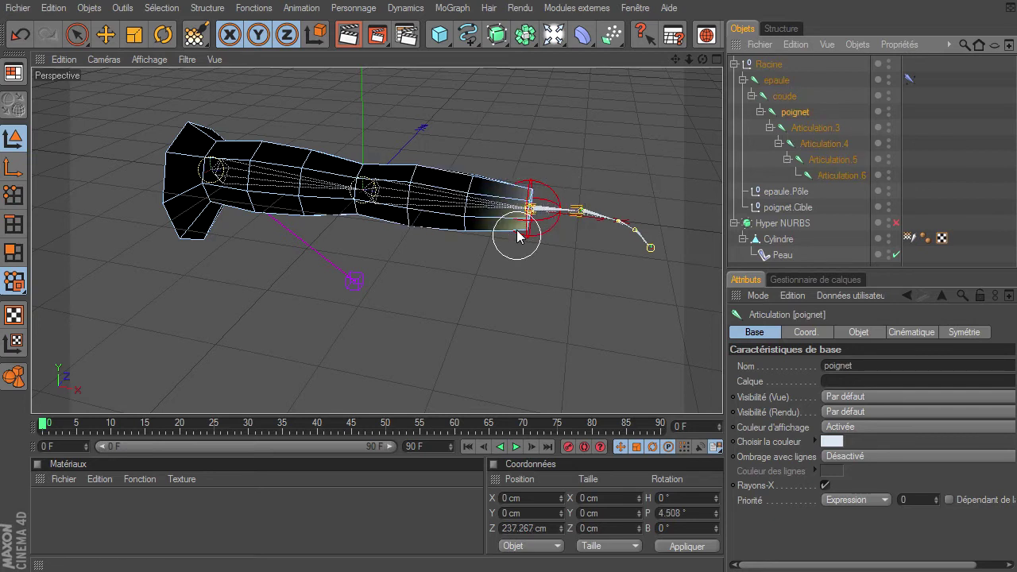
click(826, 128)
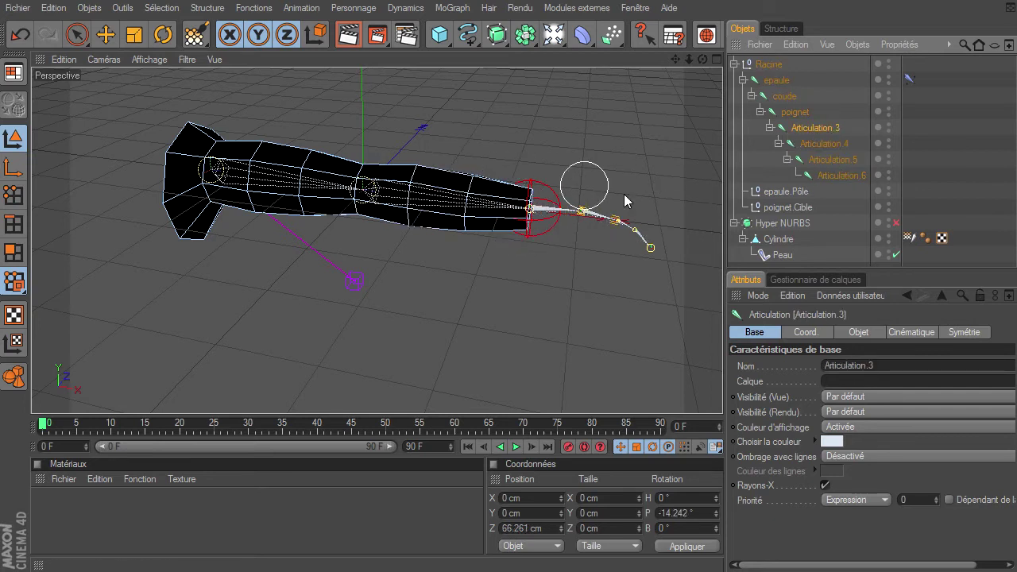
click(830, 144)
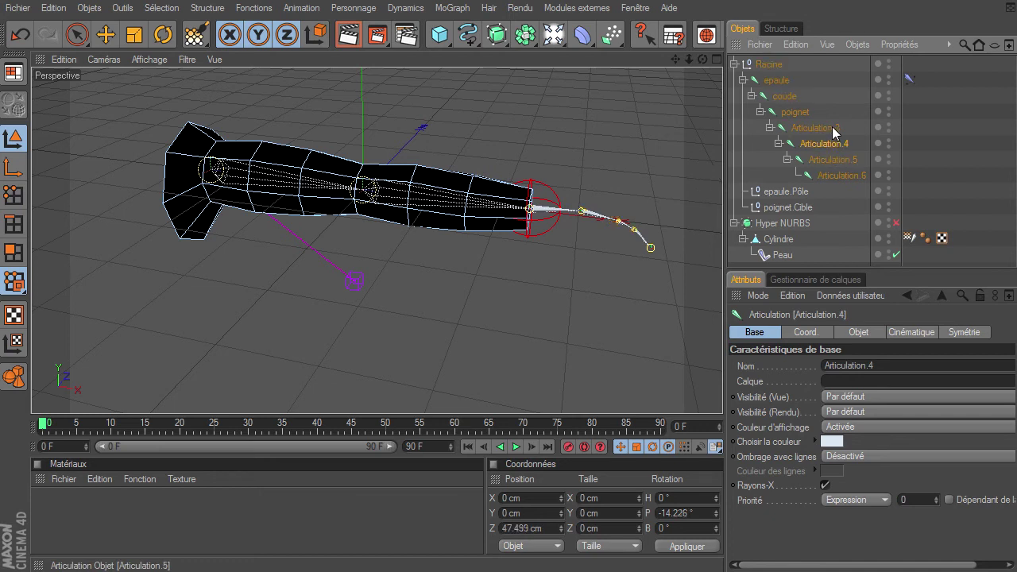
drag(702, 61, 90, 27)
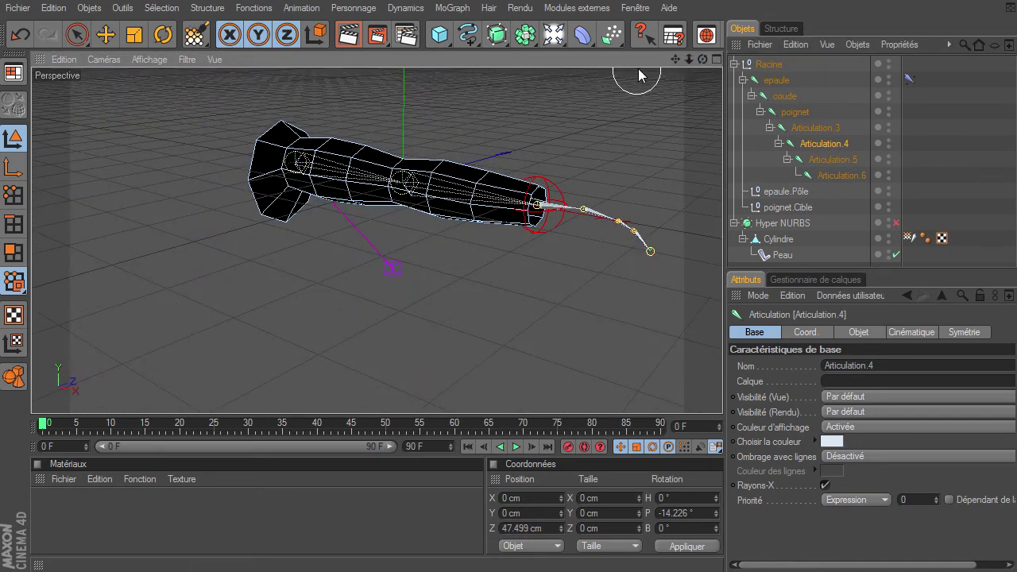
drag(722, 393, 681, 57)
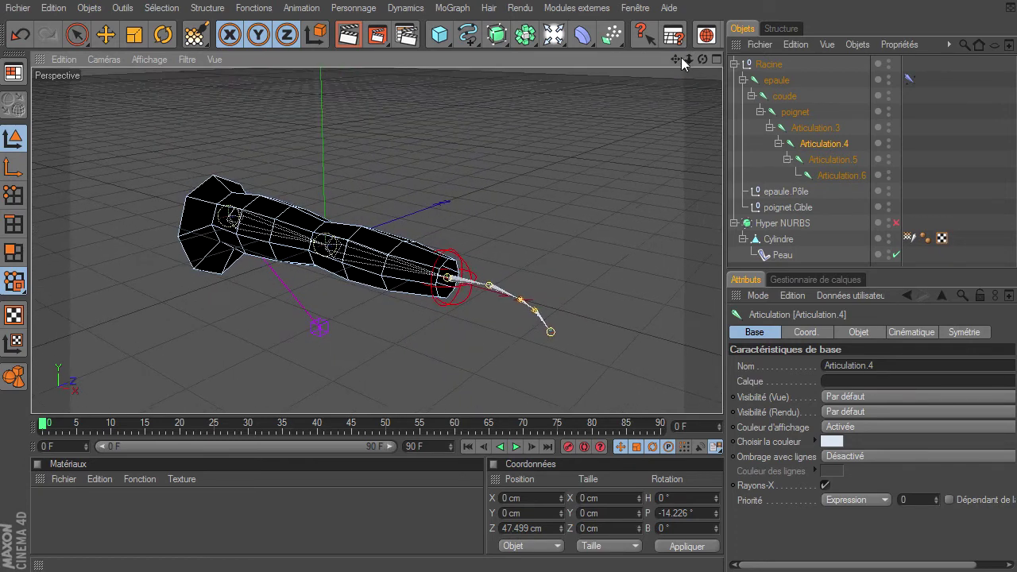
drag(723, 396, 722, 394)
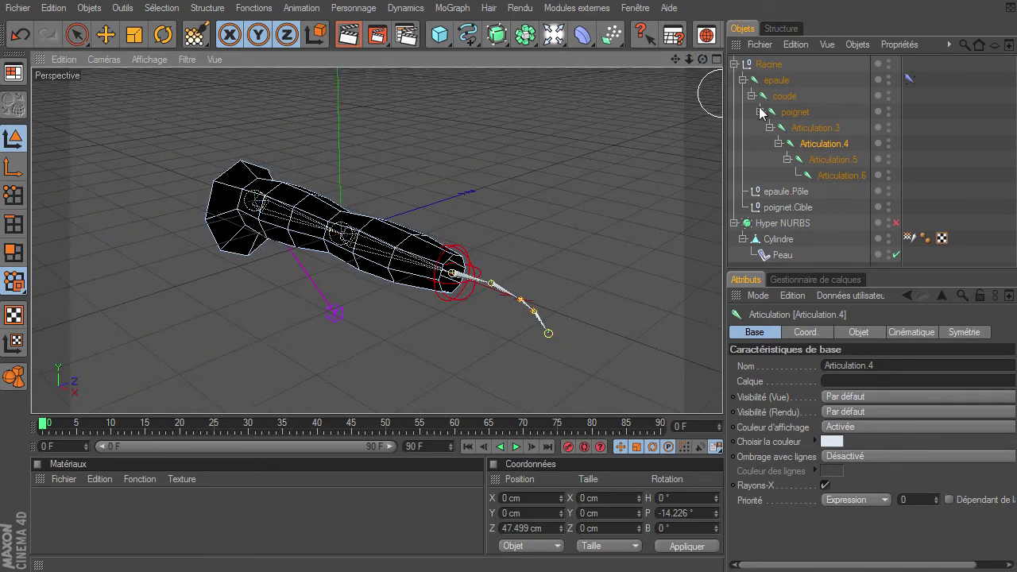
Select the epaule joint, review the Outil Influence painting modes and set the mode to Effacer.
click(776, 80)
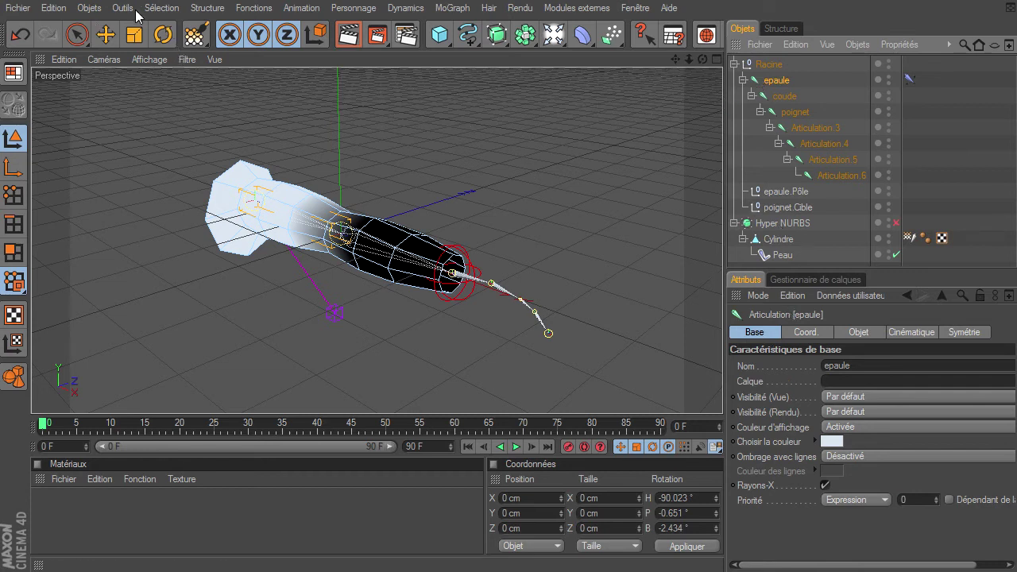
click(197, 37)
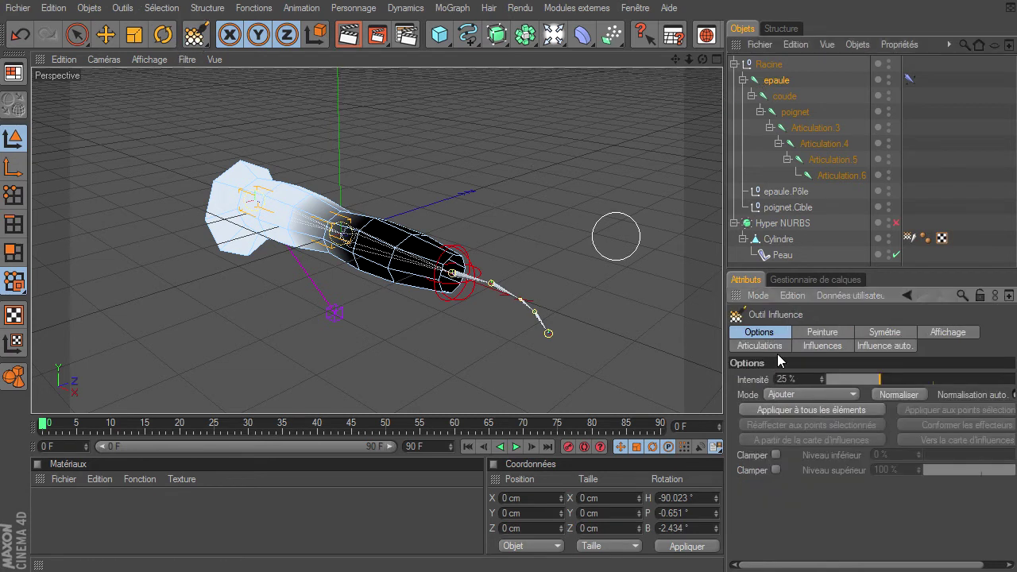
click(780, 394)
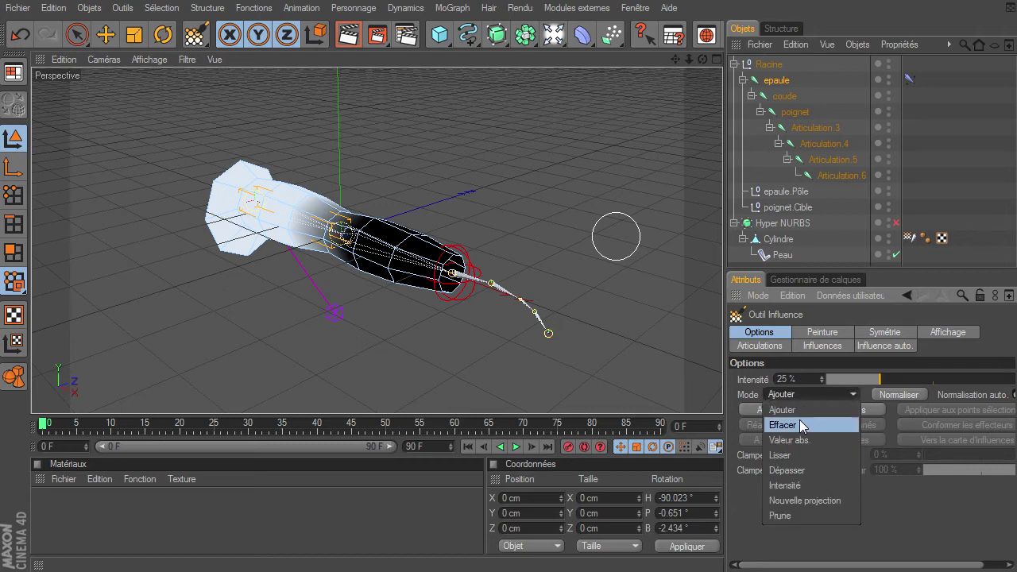
click(799, 421)
click(804, 394)
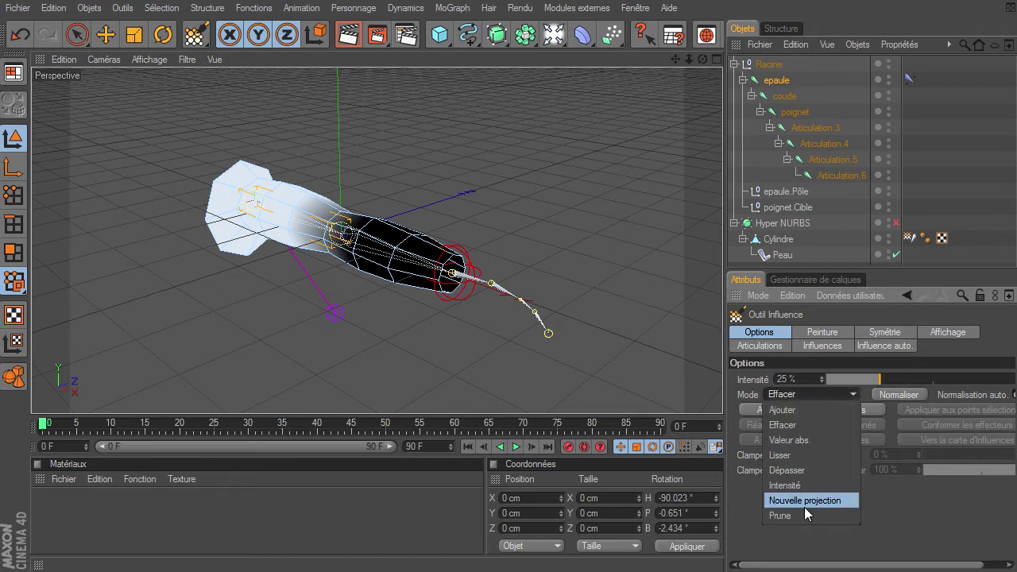
click(805, 393)
click(797, 398)
click(799, 410)
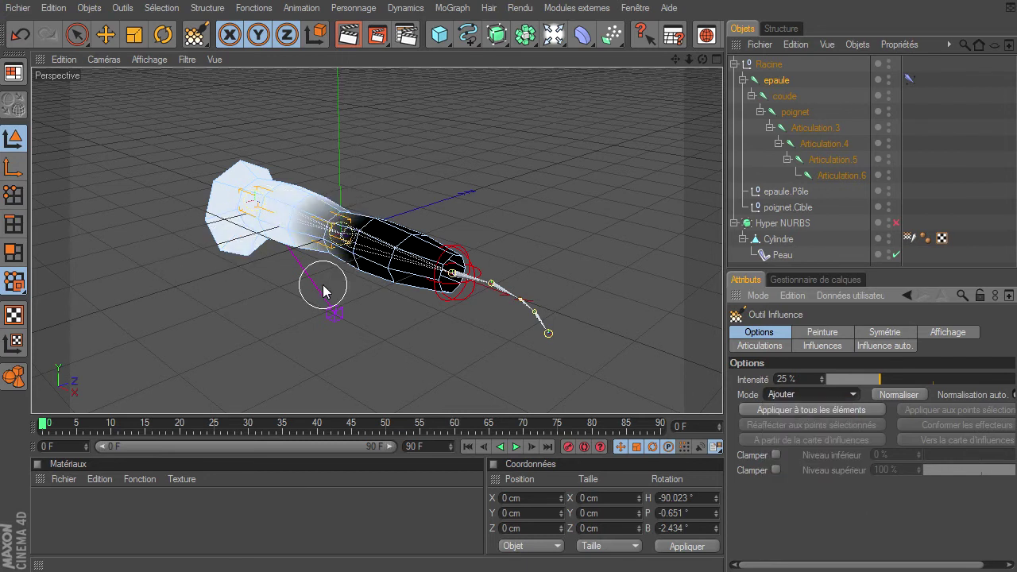
click(775, 395)
click(787, 422)
Erase the epaule joint's weights around the rim of the arm's flared shoulder end.
mouse_move(691, 61)
mouse_down()
mouse_move(722, 393)
mouse_move(674, 57)
mouse_up()
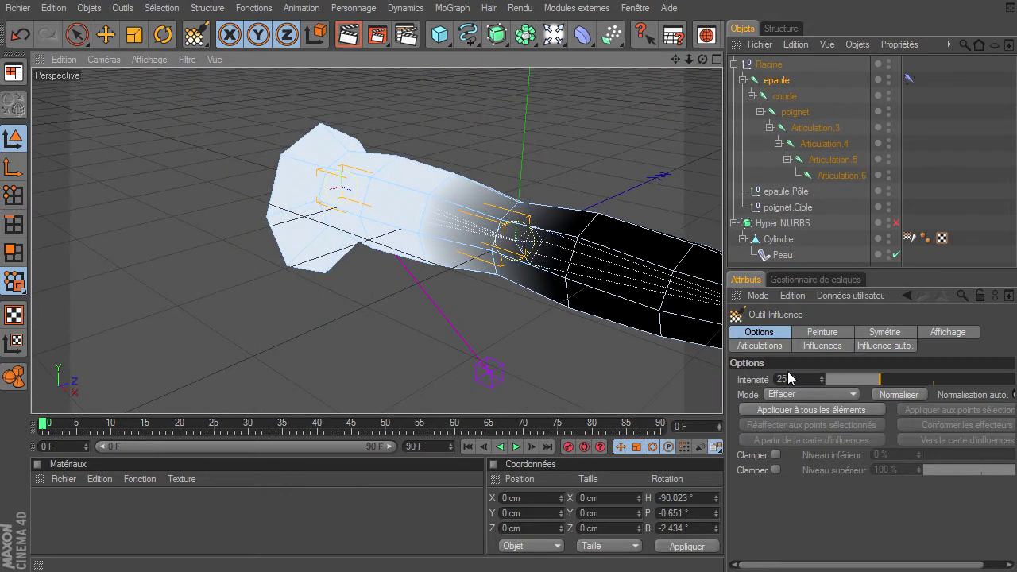
click(778, 83)
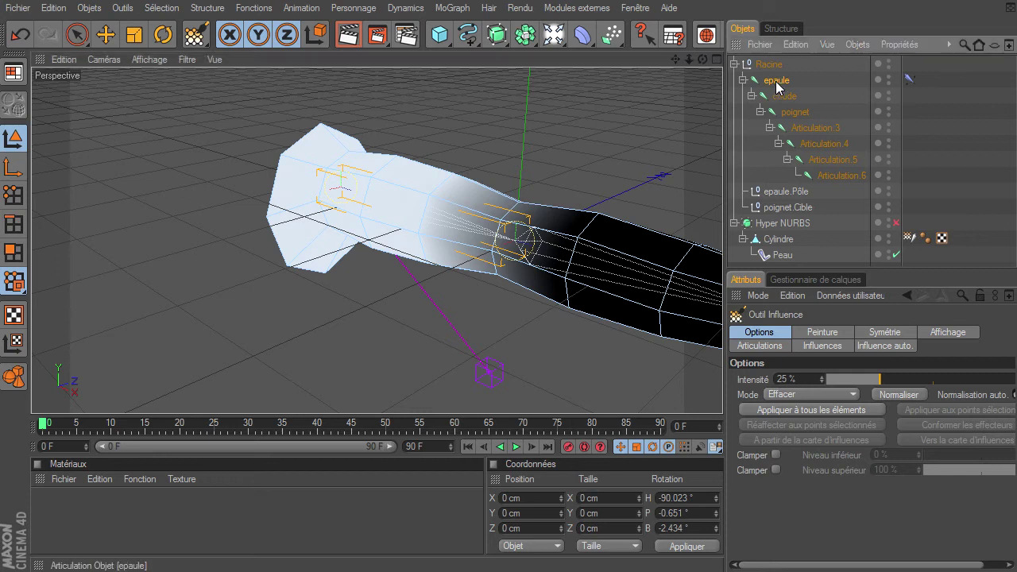
click(194, 35)
mouse_move(321, 105)
mouse_down()
mouse_move(318, 119)
mouse_move(294, 125)
mouse_move(271, 202)
mouse_move(270, 247)
mouse_move(310, 289)
mouse_move(276, 275)
mouse_move(270, 208)
mouse_up()
drag(306, 135, 640, 89)
drag(702, 65, 508, 143)
mouse_move(392, 129)
mouse_down()
mouse_move(410, 158)
mouse_move(417, 226)
mouse_up()
mouse_move(386, 274)
mouse_down()
mouse_move(353, 291)
mouse_move(421, 236)
mouse_move(402, 185)
mouse_up()
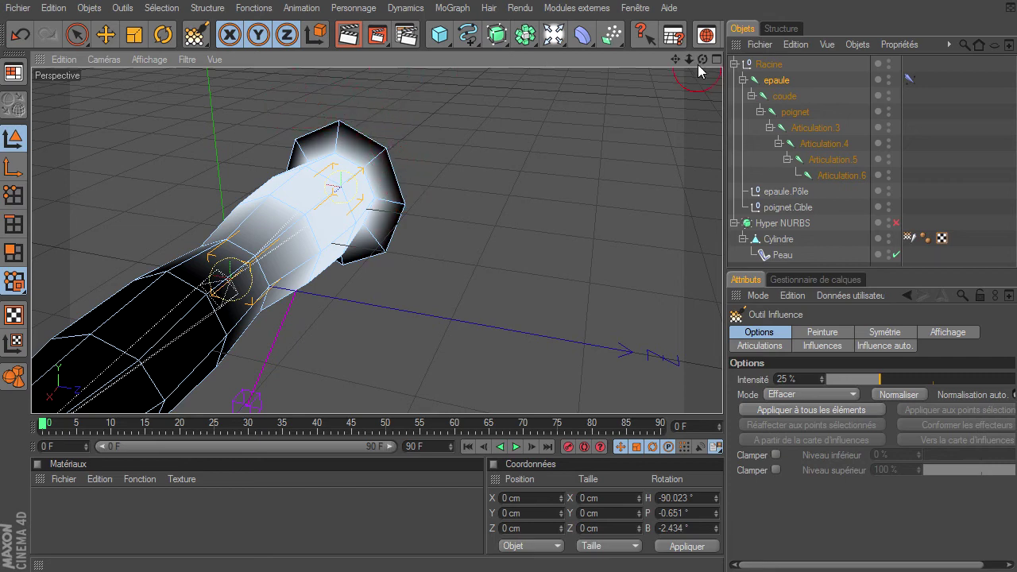
drag(701, 66, 722, 394)
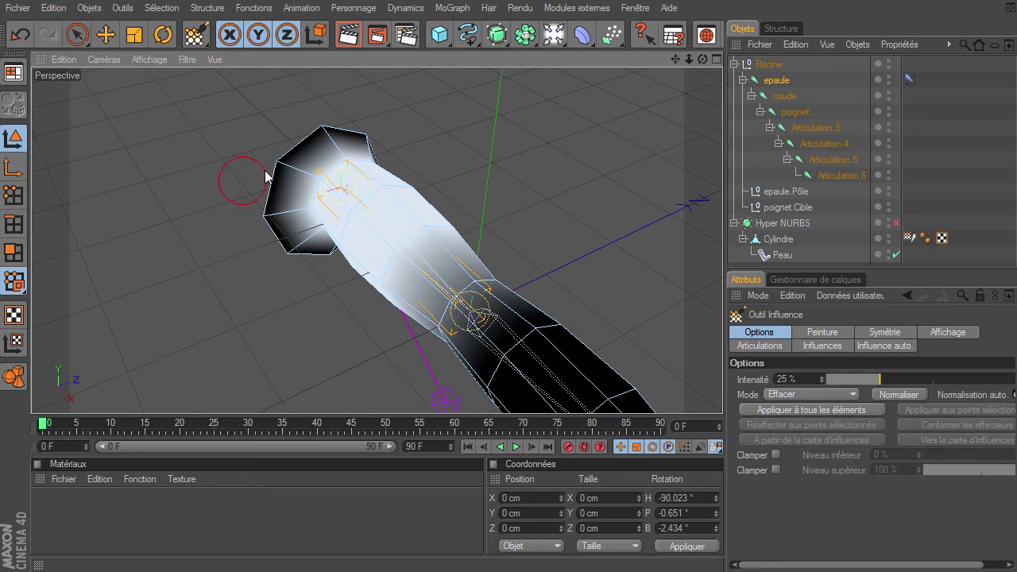
Select the coude joint and erase its weights around the flared shoulder end of the mesh.
click(786, 97)
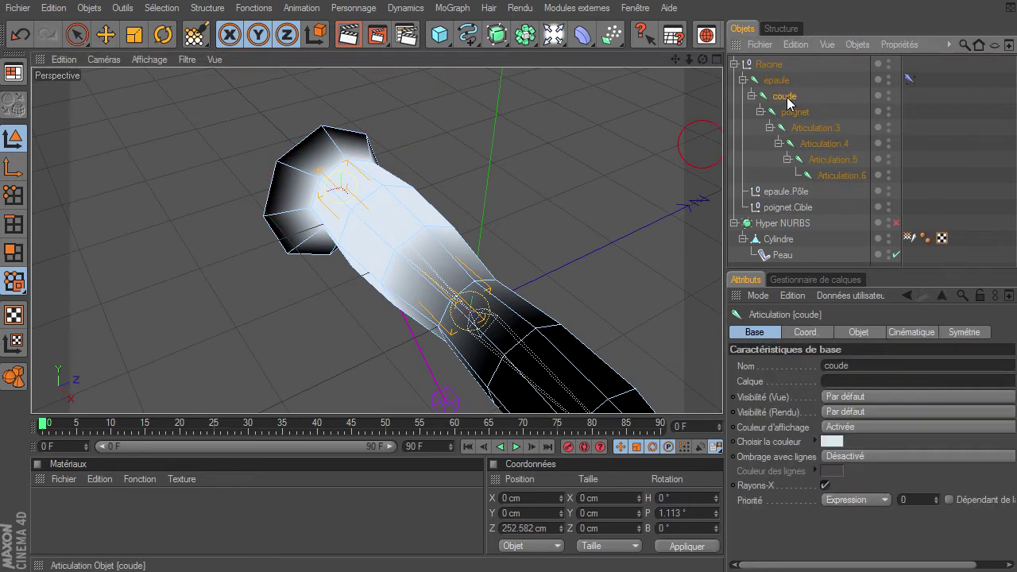
mouse_move(322, 134)
mouse_down()
mouse_move(261, 181)
mouse_move(256, 226)
mouse_move(285, 257)
mouse_move(337, 253)
mouse_up()
drag(702, 59, 676, 113)
drag(633, 321, 602, 311)
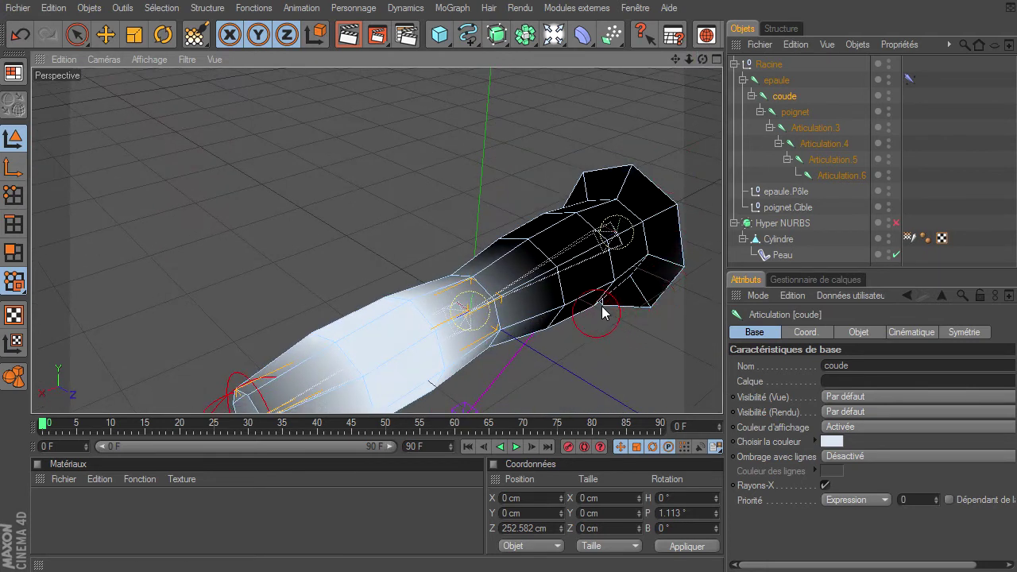
mouse_move(697, 61)
mouse_down()
mouse_move(675, 63)
mouse_move(696, 62)
mouse_up()
Check the epaule and poignet weights, and brush the Effacer mode over the shoulder rim for epaule again.
click(777, 81)
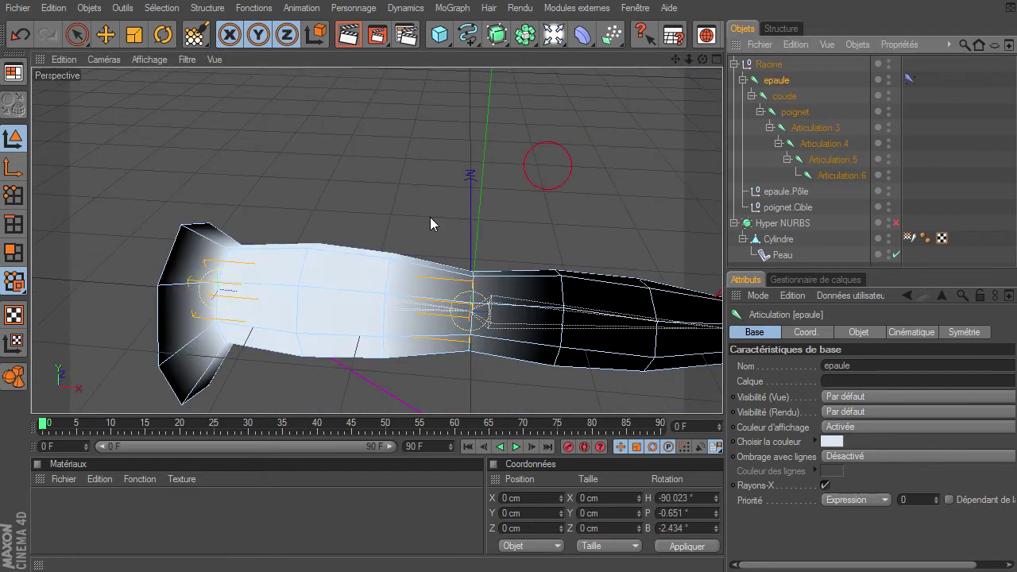
drag(701, 62, 674, 62)
click(805, 111)
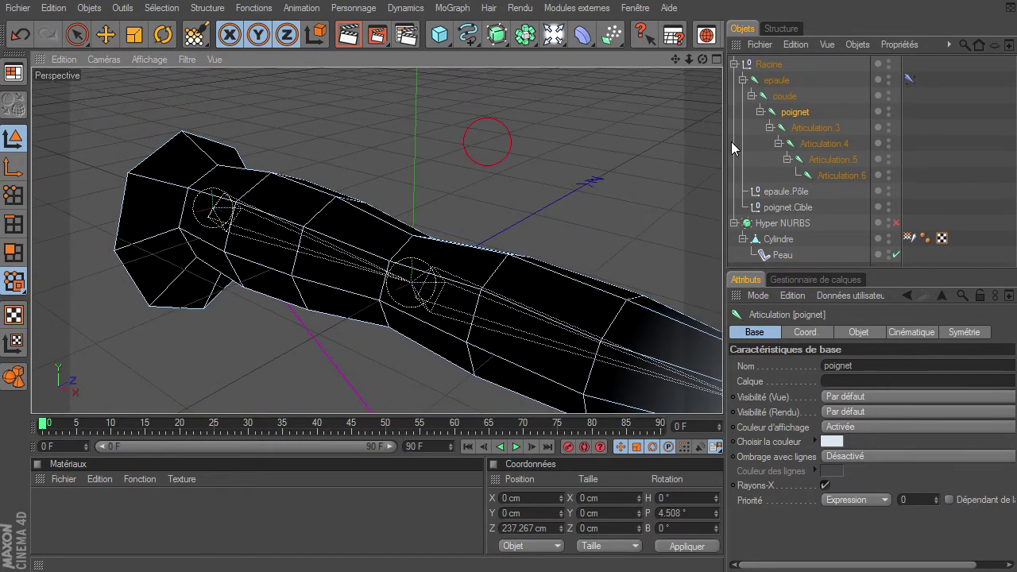
click(776, 80)
drag(125, 203, 177, 124)
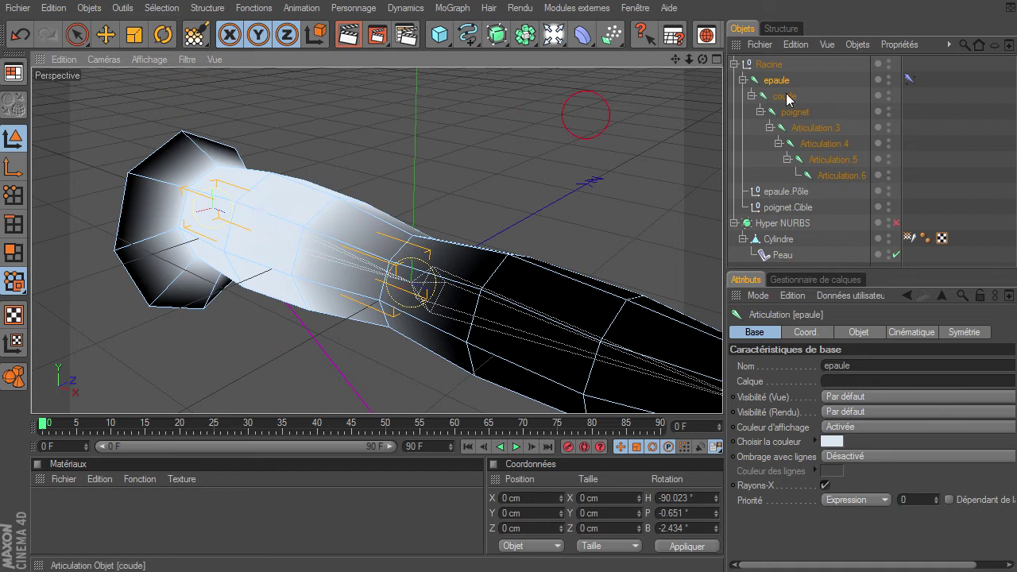
drag(196, 107, 174, 130)
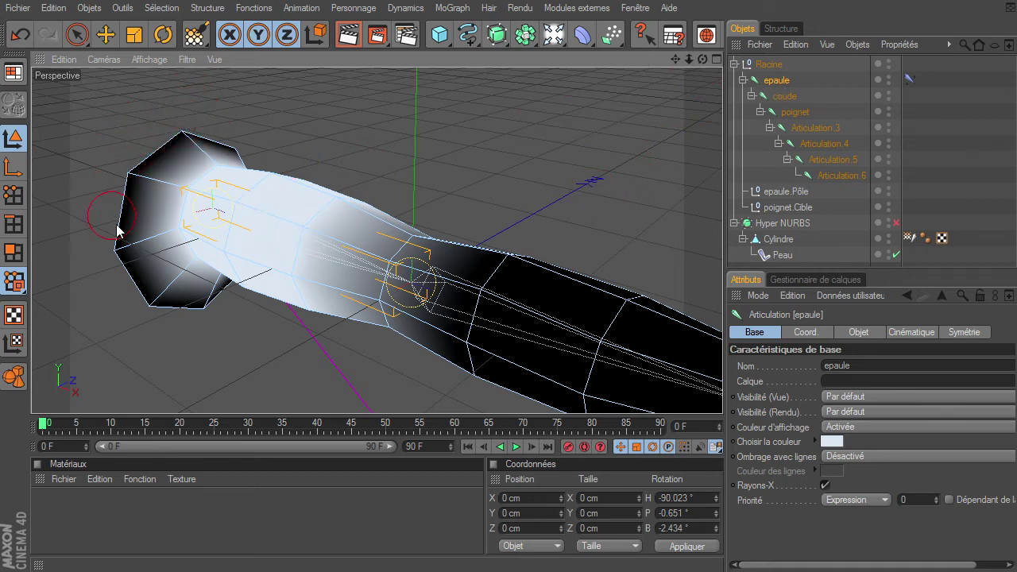
Move the poignet.Cible target through several bent poses, ending at about X 214, Y 65, Z -133 cm, to test the mesh.
click(76, 34)
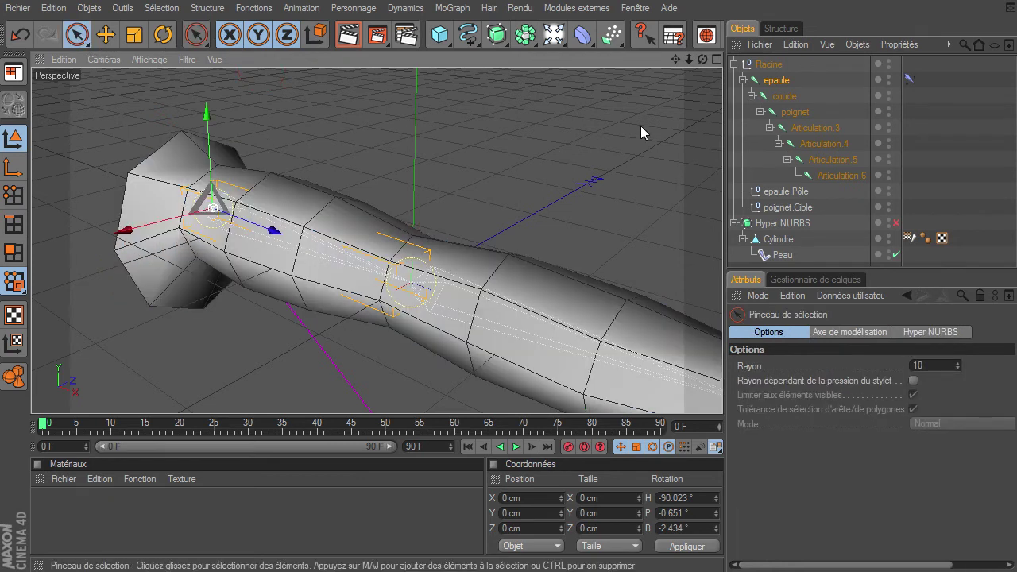
mouse_move(689, 60)
mouse_down()
mouse_move(671, 63)
mouse_move(705, 57)
mouse_up()
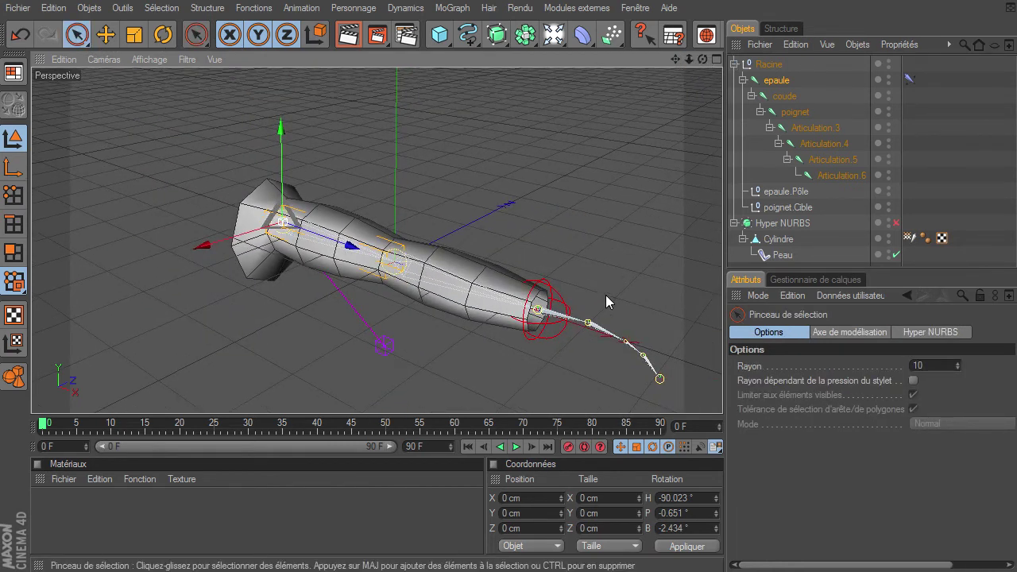
click(567, 311)
drag(541, 313, 315, 294)
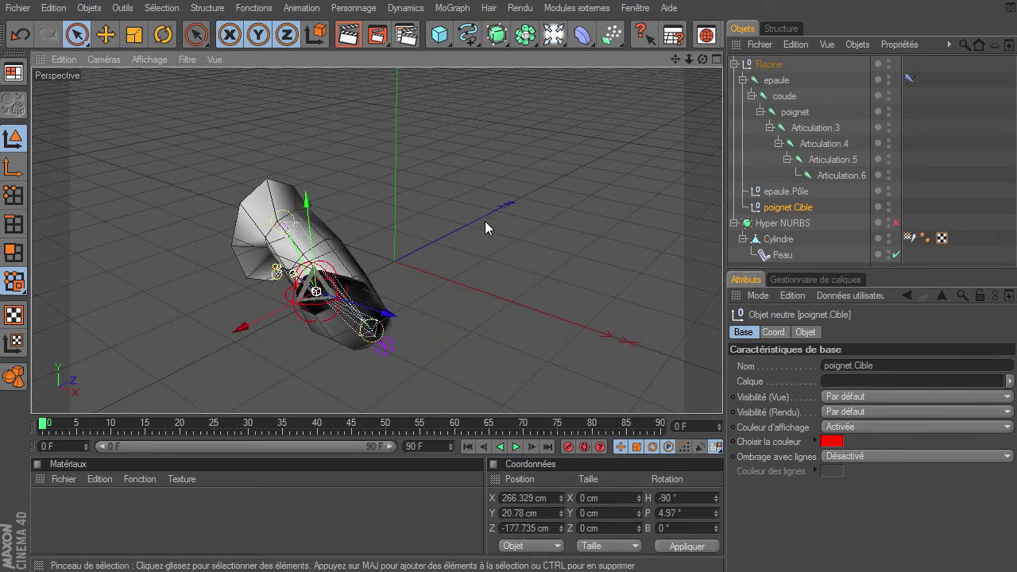
mouse_move(703, 61)
mouse_down()
mouse_move(722, 393)
mouse_move(689, 65)
mouse_up()
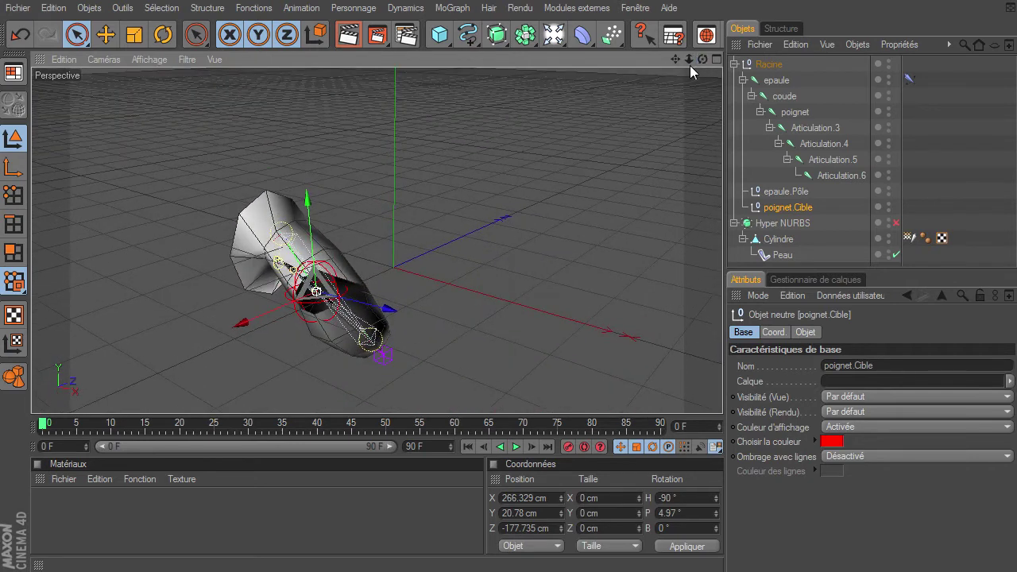
drag(722, 393, 699, 389)
mouse_move(703, 60)
mouse_down()
mouse_move(722, 393)
mouse_move(731, 397)
mouse_move(687, 59)
mouse_up()
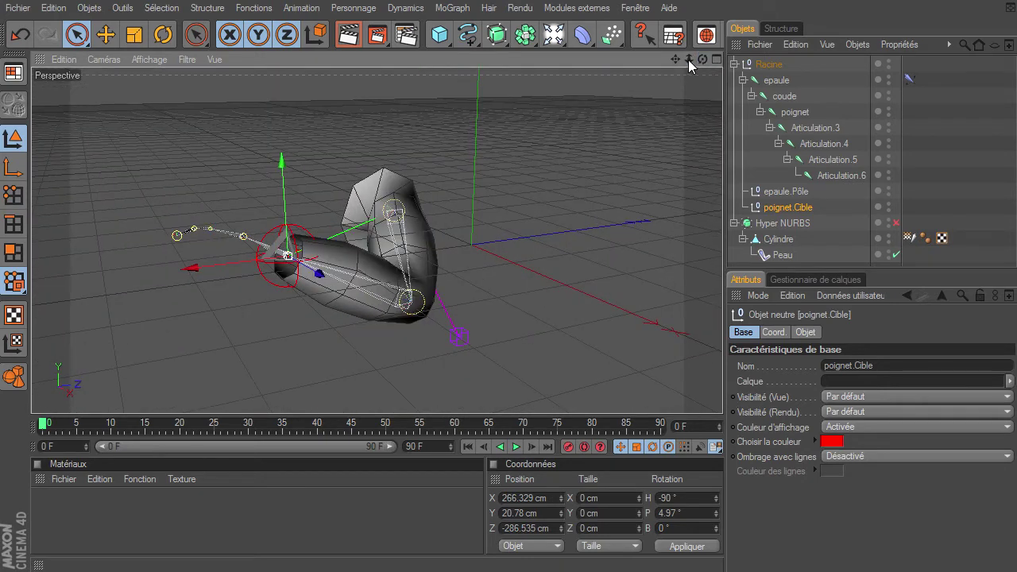
mouse_move(727, 389)
mouse_down()
mouse_move(685, 62)
mouse_move(681, 390)
mouse_move(722, 395)
mouse_up()
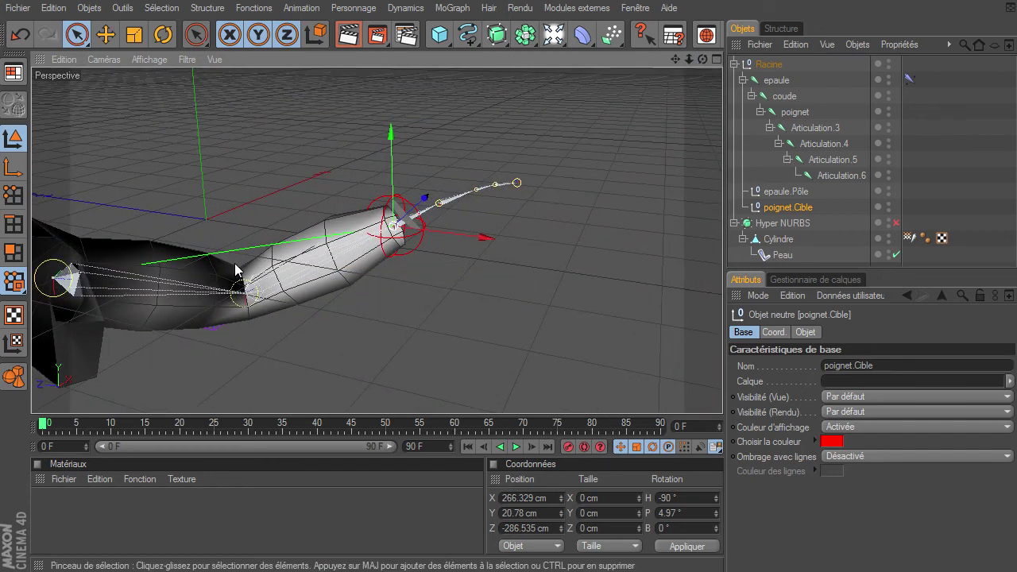
mouse_move(401, 229)
mouse_down()
mouse_move(273, 231)
mouse_move(238, 200)
mouse_move(267, 171)
mouse_move(264, 189)
mouse_up()
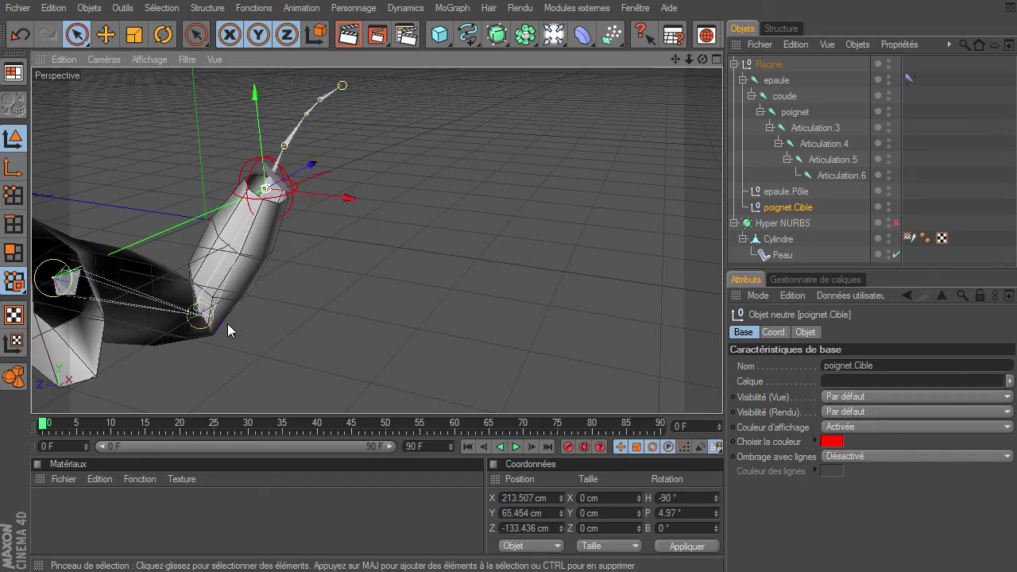
Enable Hyper NURBS, move poignet.Cible to about X 221, Y 48, Z -195 cm to check the smoothed bend, and disable Hyper NURBS.
click(896, 223)
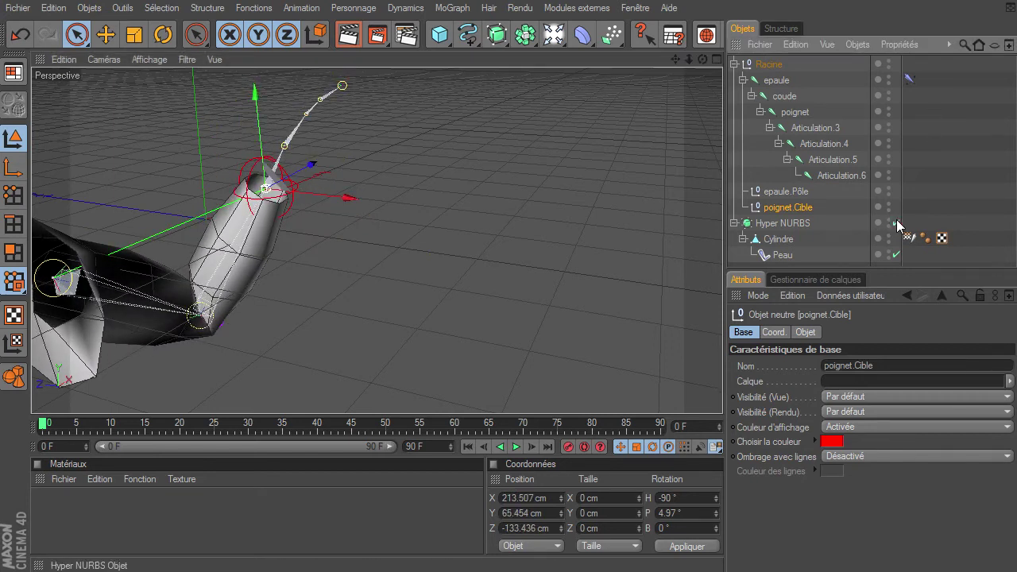
mouse_move(702, 61)
mouse_down()
mouse_move(683, 71)
mouse_move(702, 64)
mouse_move(722, 394)
mouse_move(451, 252)
mouse_up()
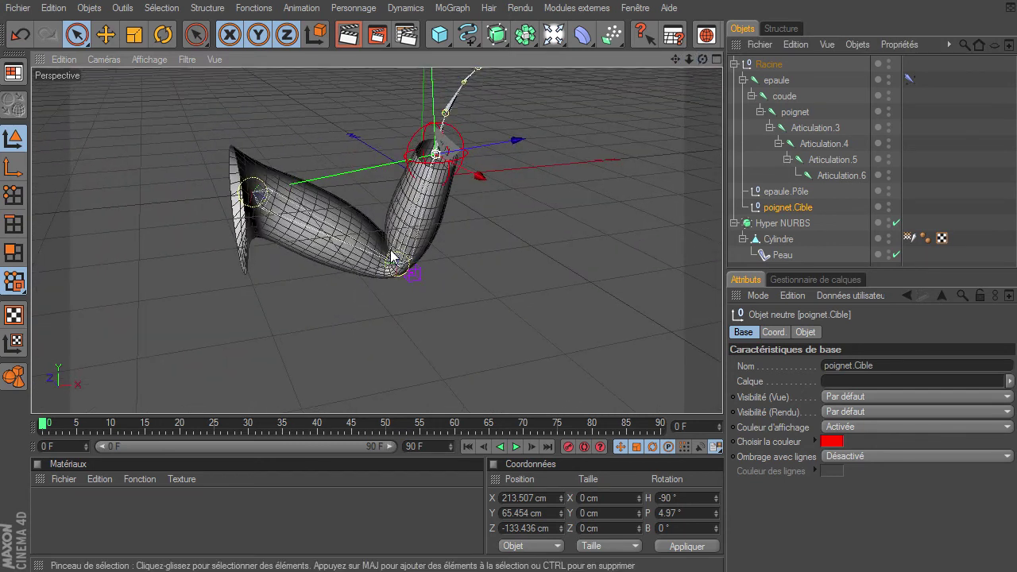
drag(435, 154, 476, 159)
drag(715, 397, 345, 260)
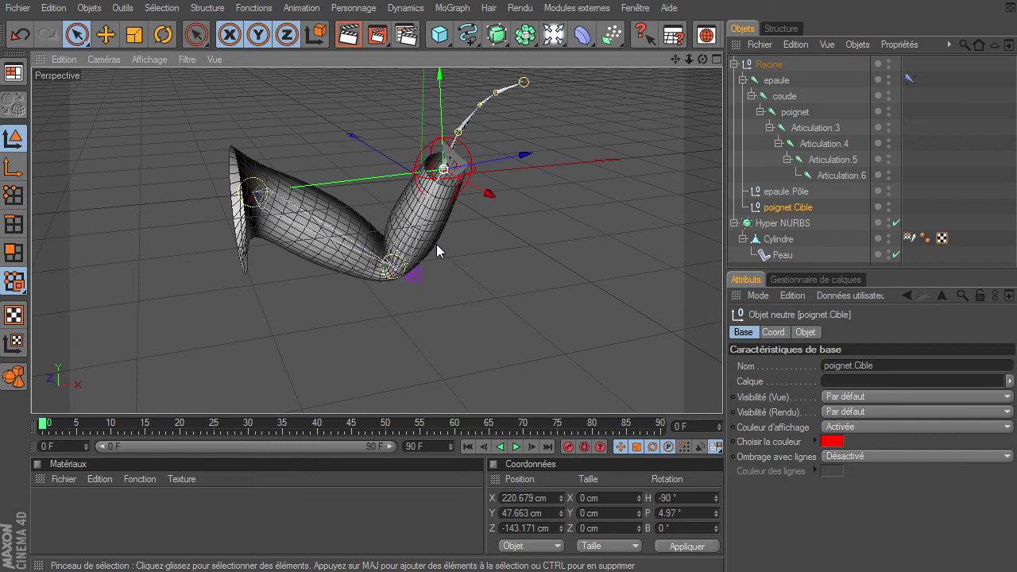
drag(456, 177, 722, 393)
click(896, 224)
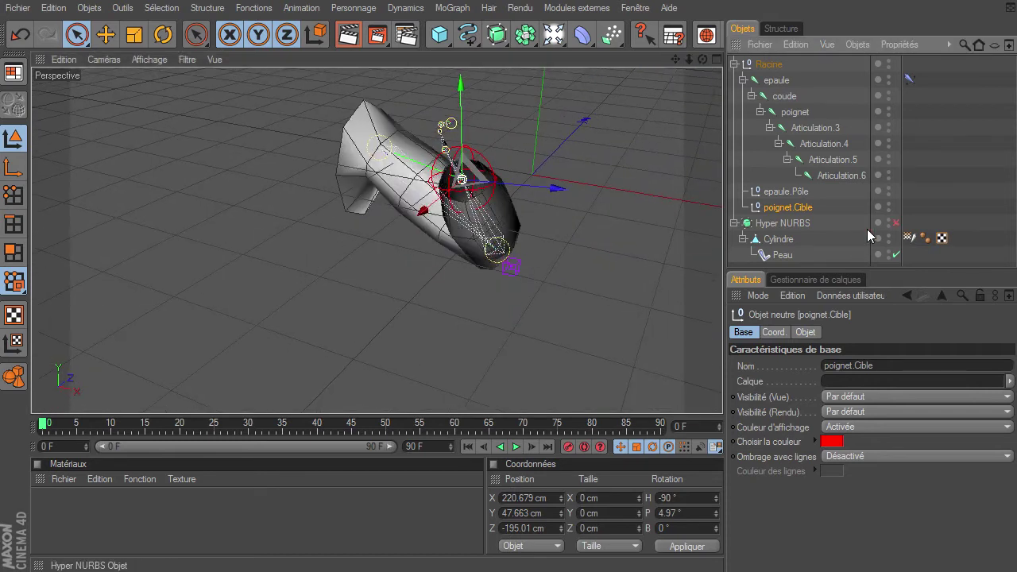
click(778, 80)
shift+click(834, 175)
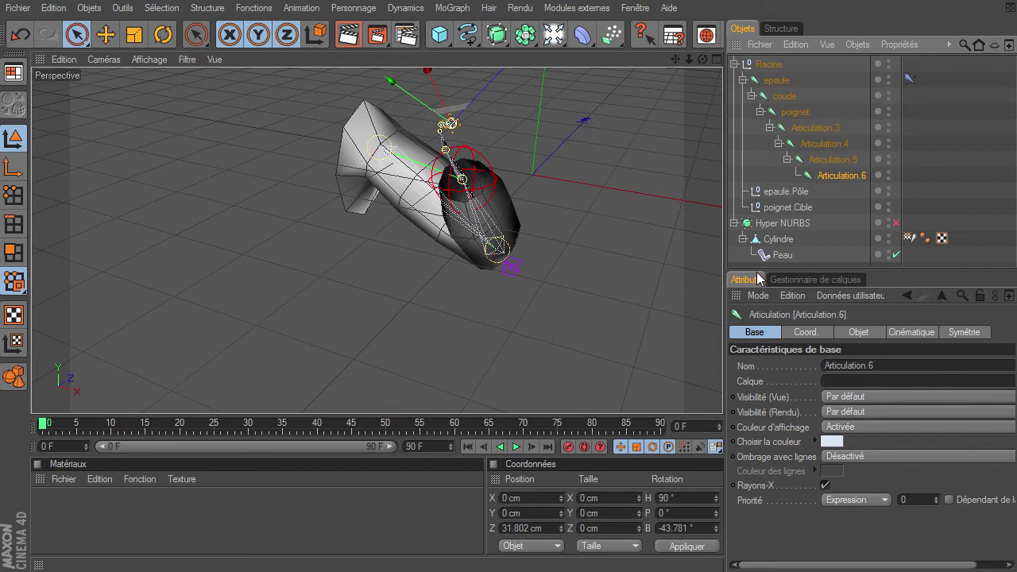
click(742, 239)
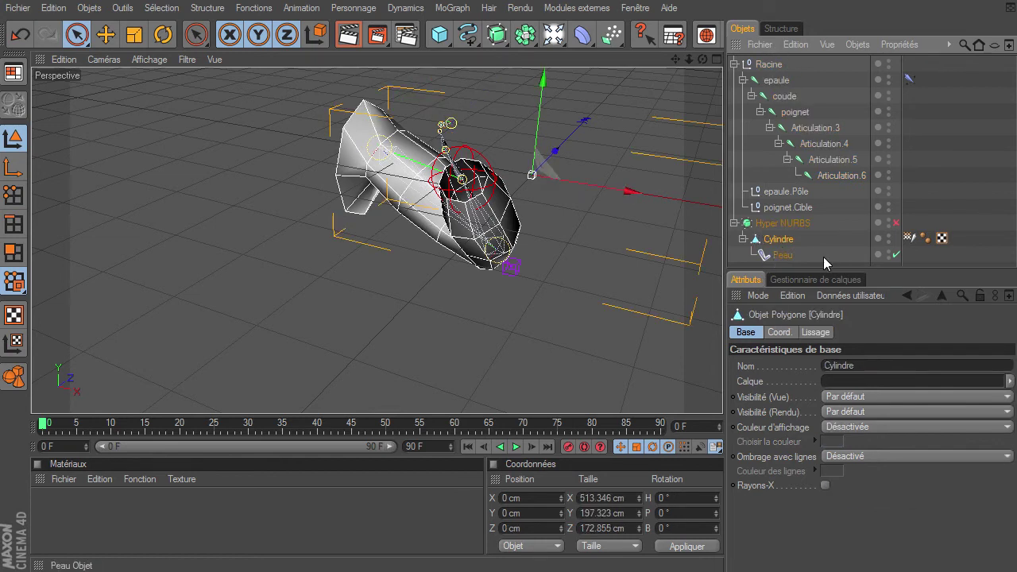
click(334, 10)
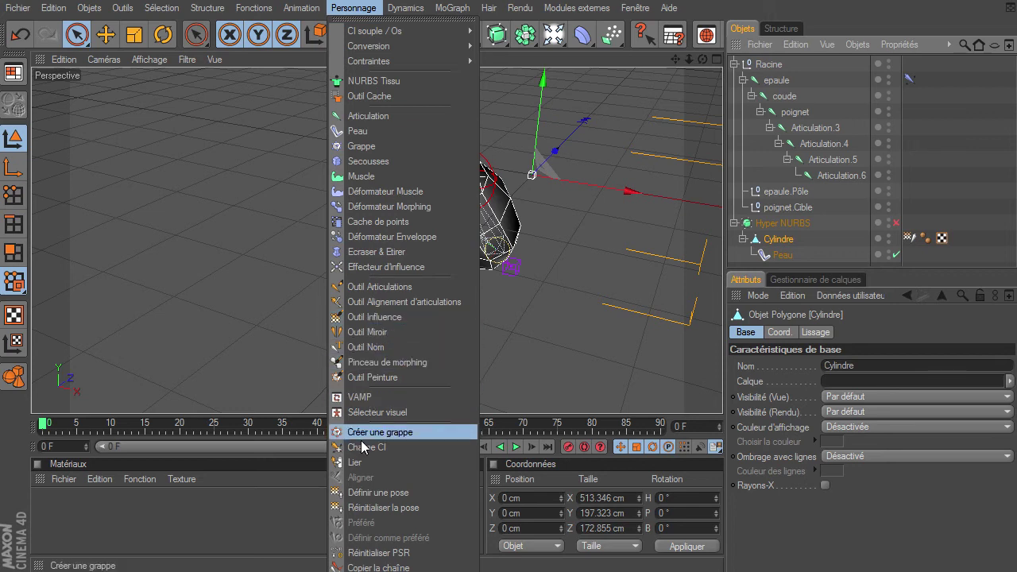
click(900, 510)
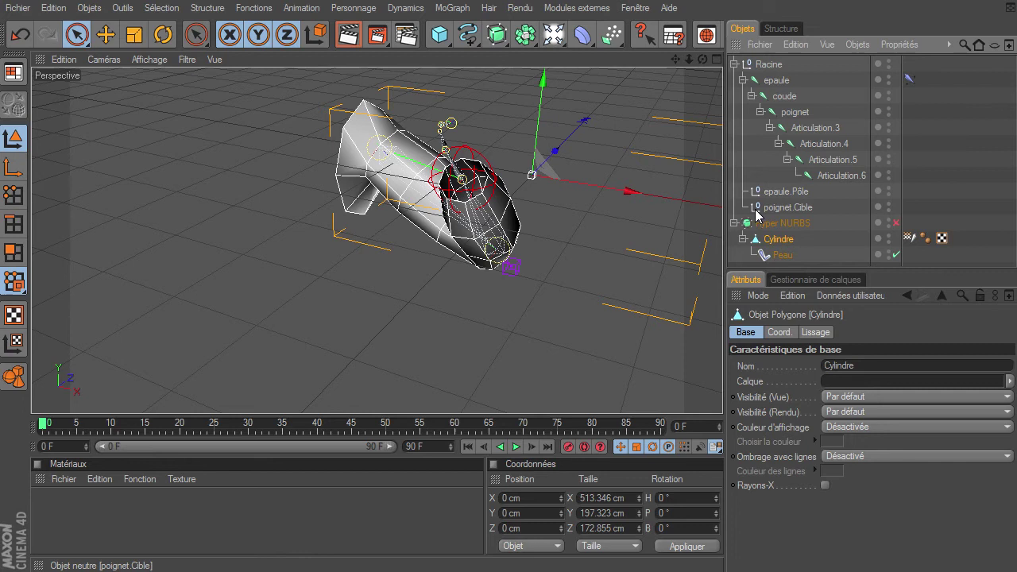
Undo the test moves of the poignet.Cible target to restore the straight arm pose.
key(ctrl+z)
key(ctrl+z)
key(ctrl+z)
key(ctrl+z)
key(ctrl+z)
key(ctrl+z)
key(ctrl+z)
key(ctrl+z)
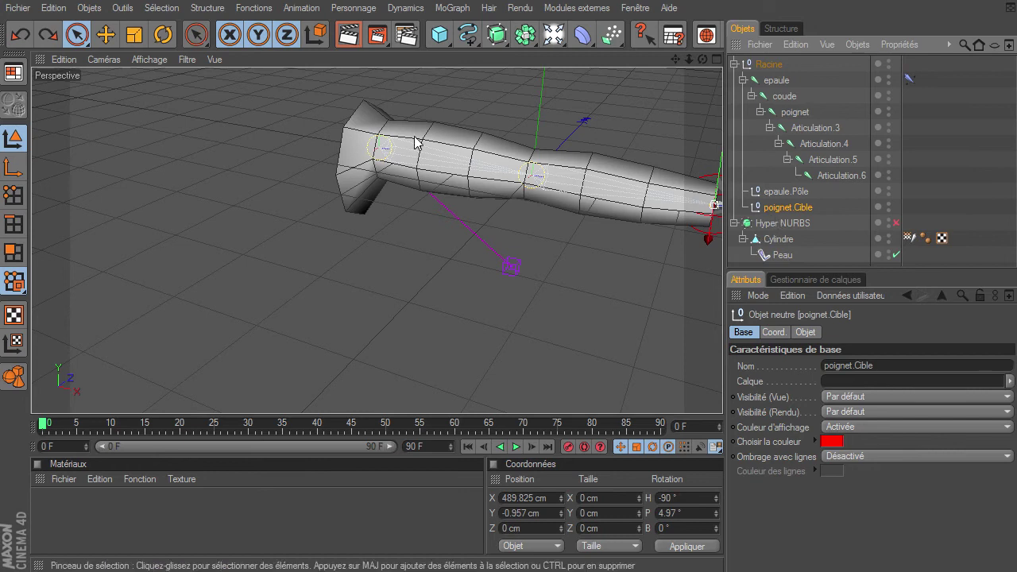
Activate the Outil Influence tool, set its mode to Ajouter and select the epaule joint for weighting.
click(338, 9)
click(376, 319)
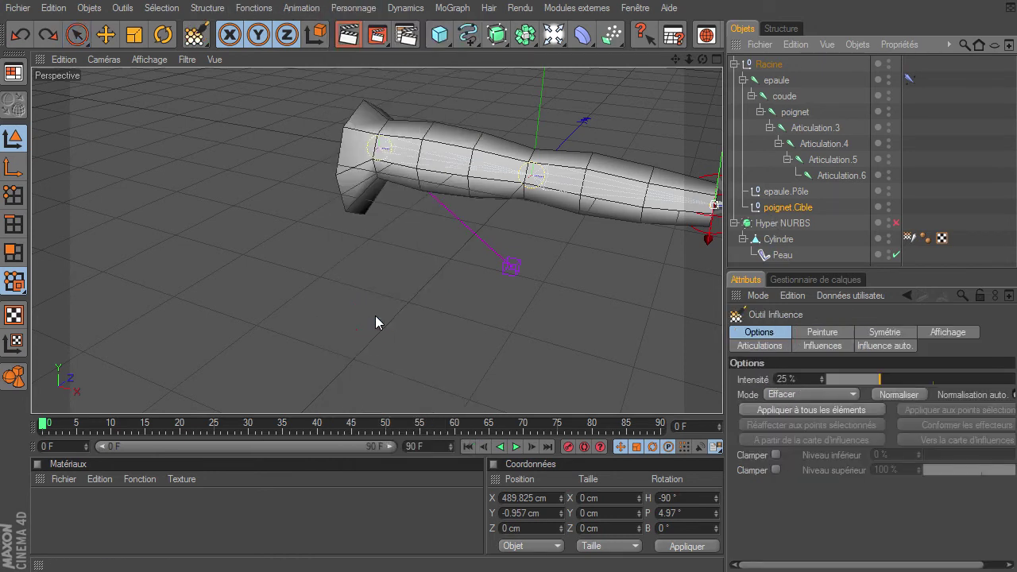
click(795, 391)
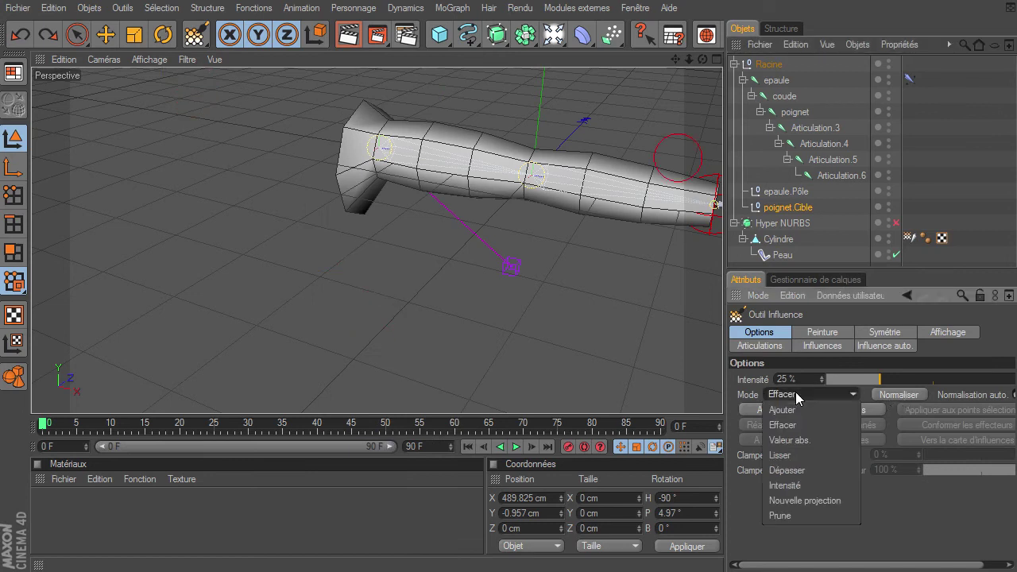
click(790, 409)
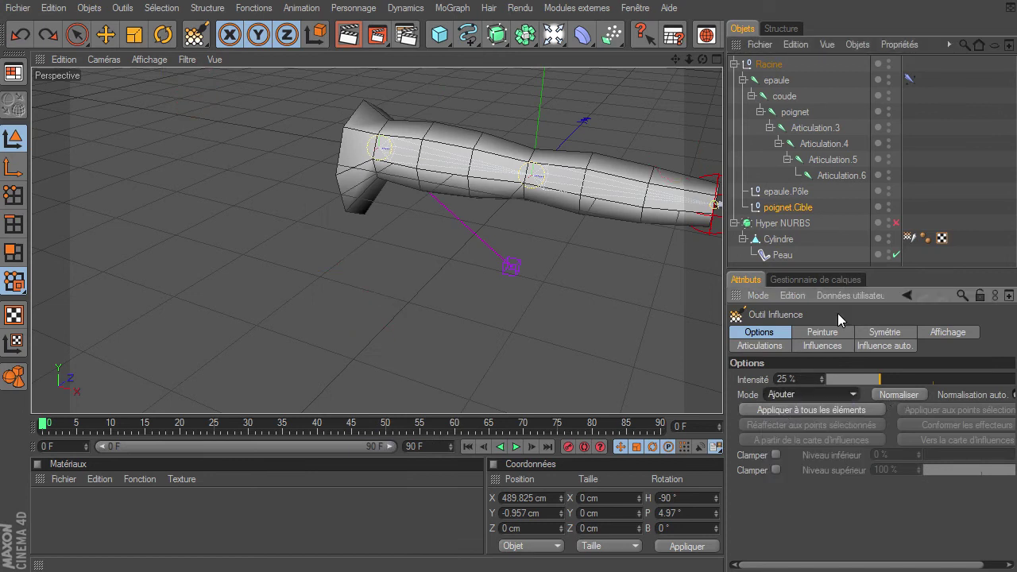
click(777, 81)
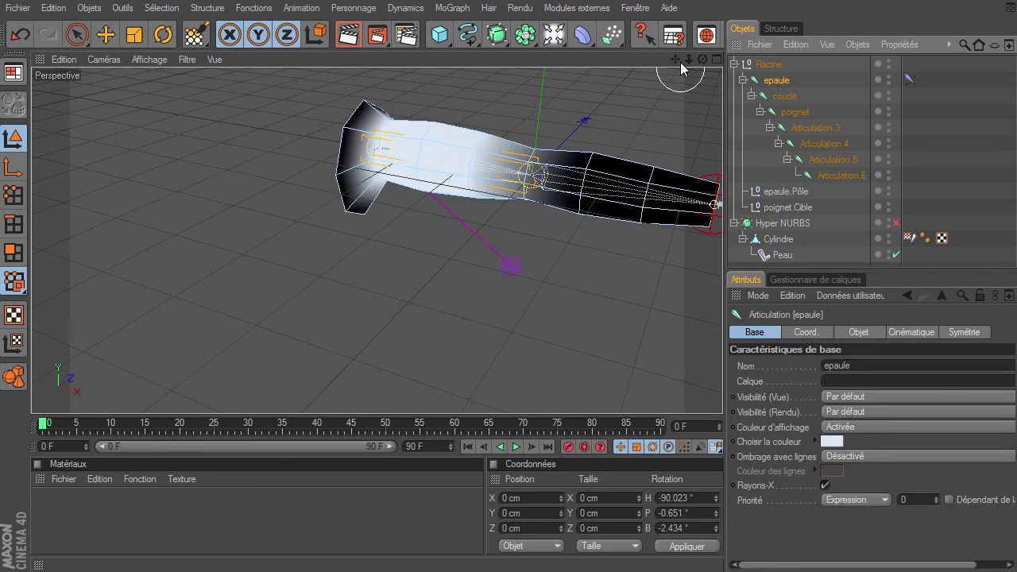
mouse_move(673, 63)
mouse_down()
mouse_move(722, 393)
mouse_move(692, 60)
mouse_up()
drag(724, 393, 722, 394)
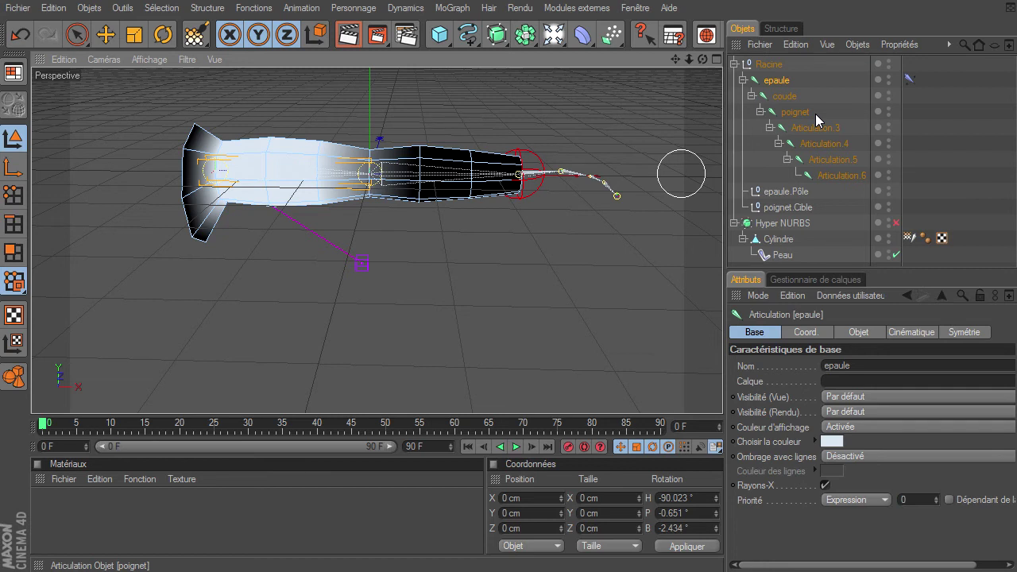
drag(702, 58, 678, 61)
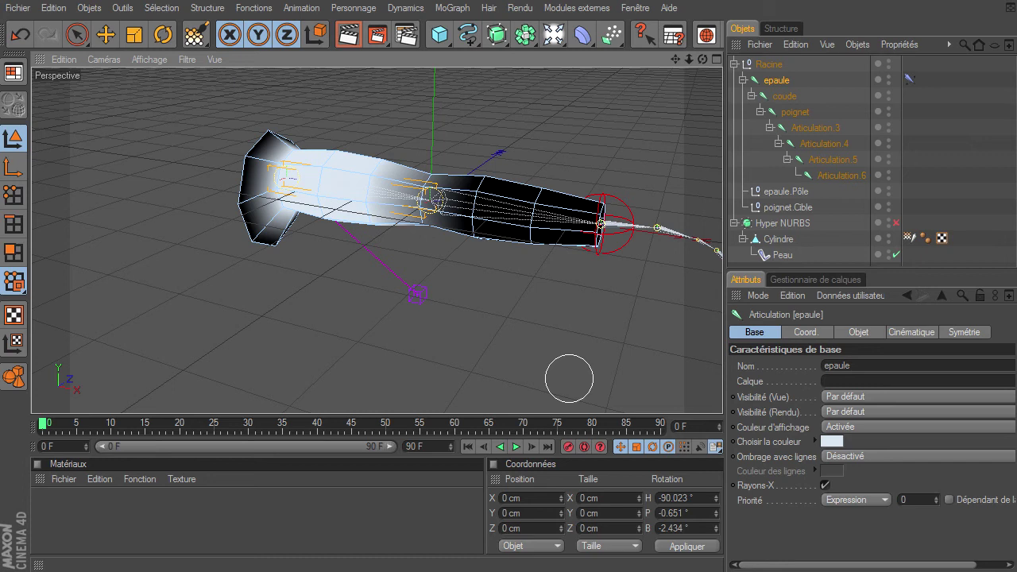
Switch to the Chrome browser and look through the posts on the C4D Débutant blog's home page, down to "L'effecteur audio et xpresso".
key(alt+Tab)
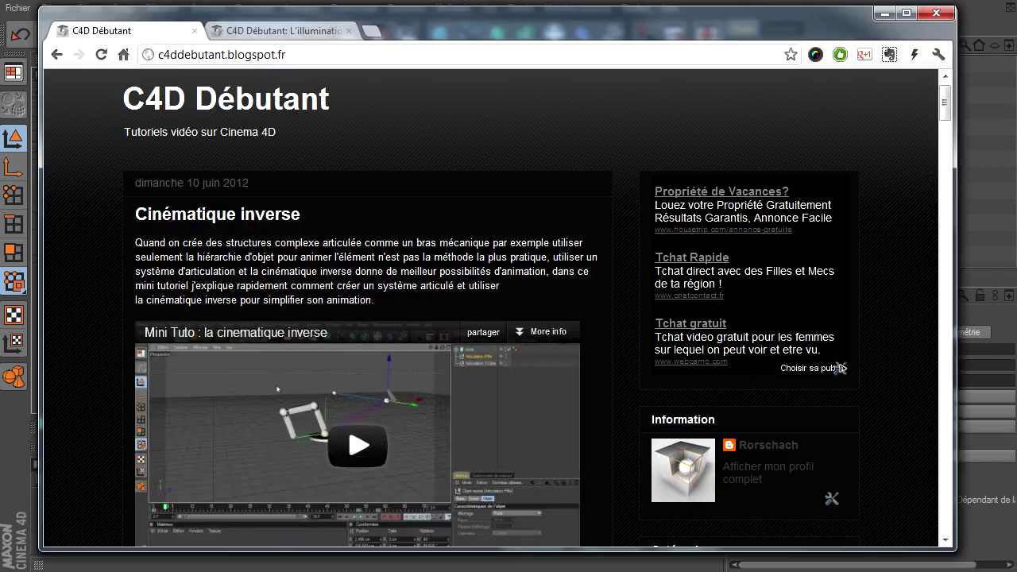
drag(556, 30, 554, 27)
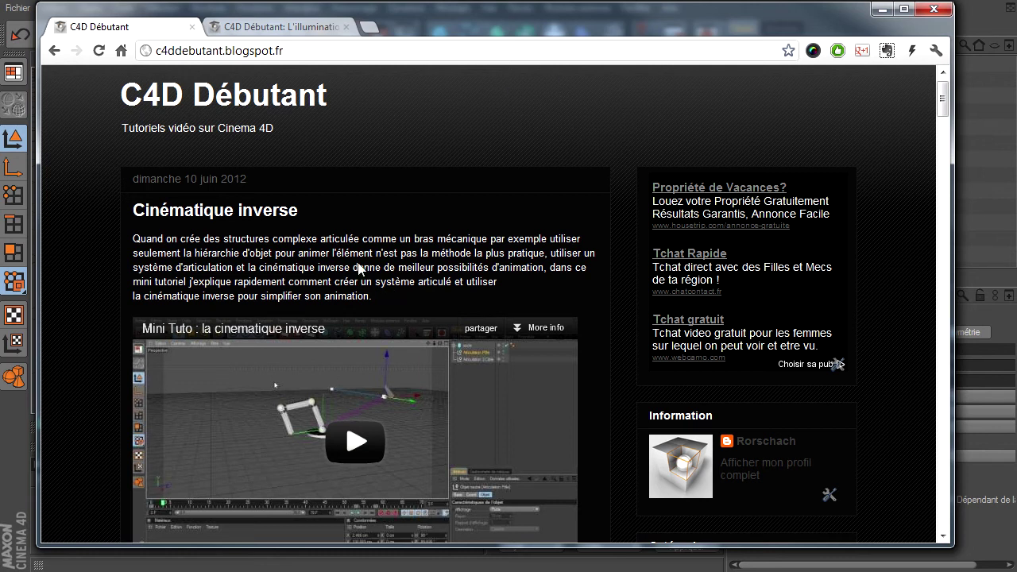
scroll(102, 313, down, 1)
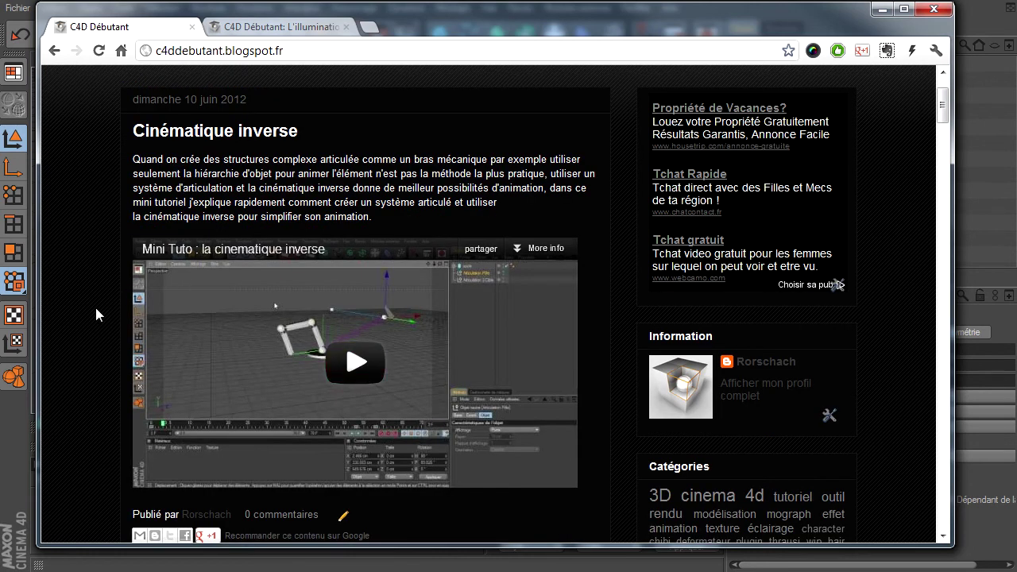
scroll(232, 407, down, 4)
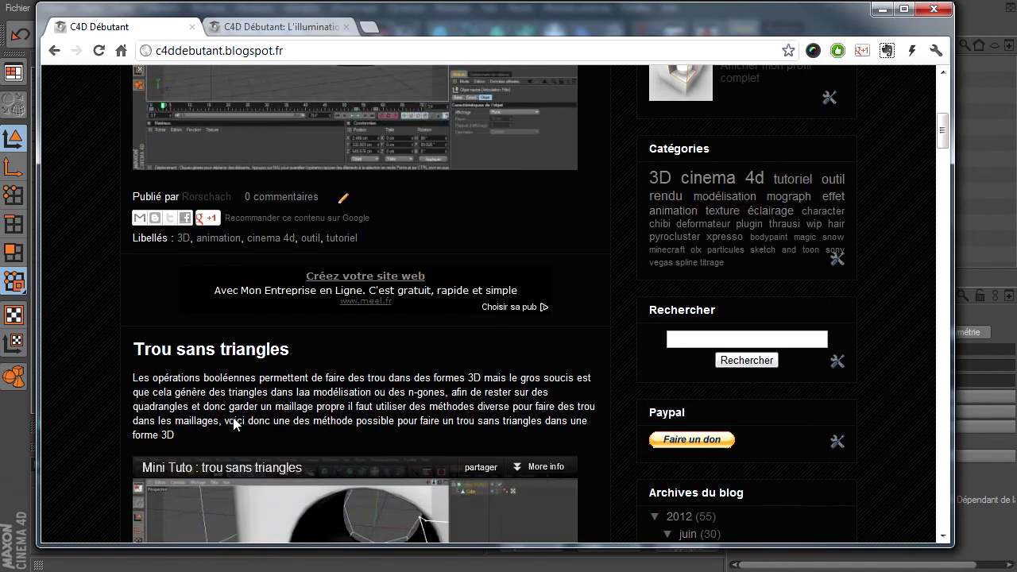
scroll(312, 346, up, 4)
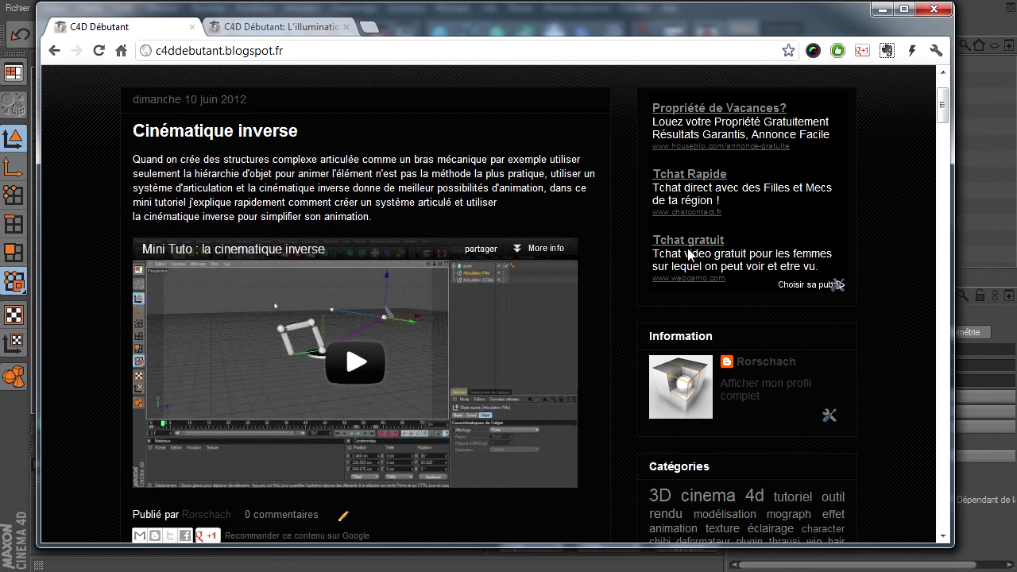
scroll(401, 331, down, 3)
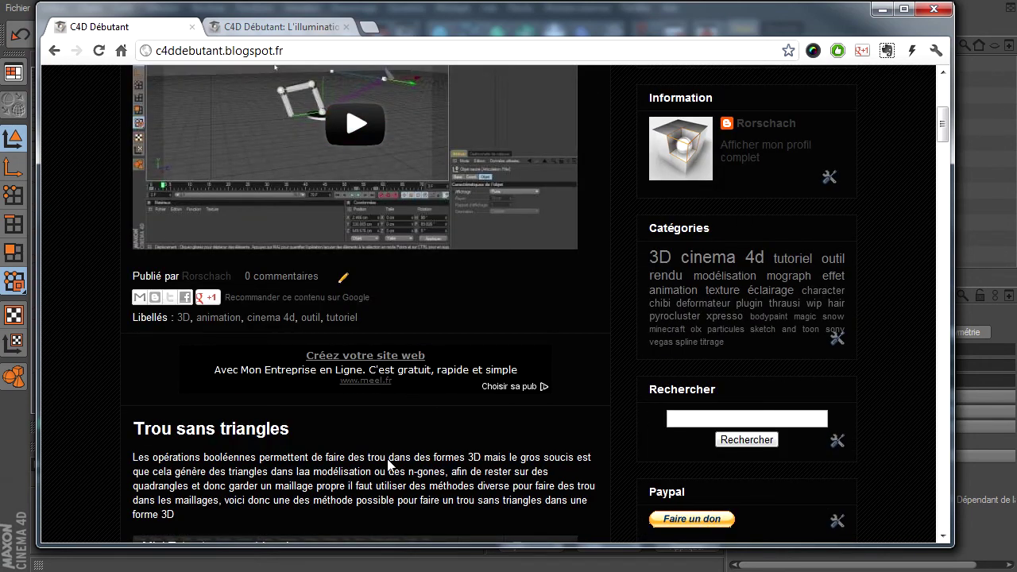
scroll(419, 449, down, 1)
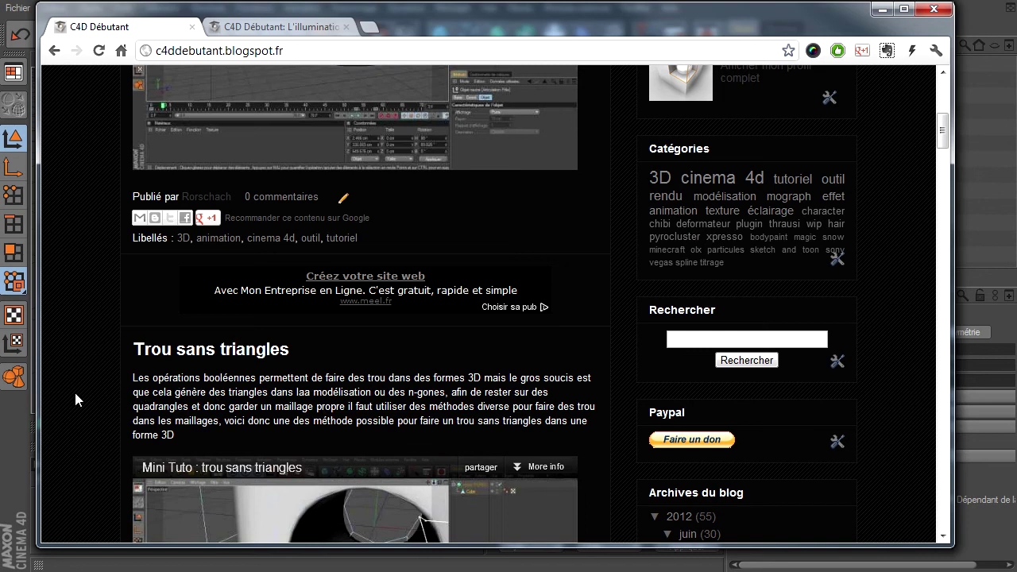
scroll(75, 397, down, 2)
scroll(77, 399, down, 3)
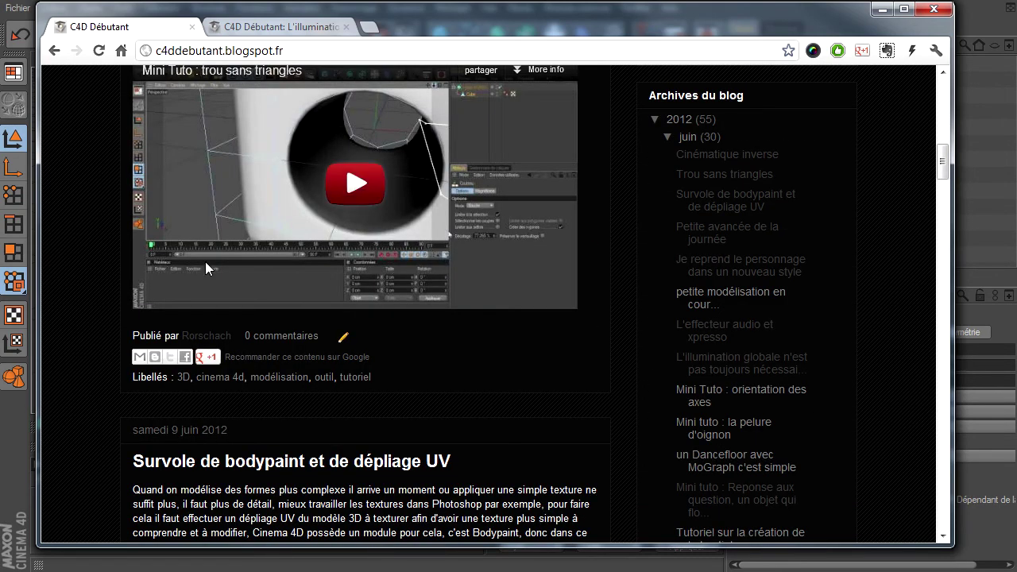
scroll(196, 387, down, 2)
scroll(179, 331, down, 6)
scroll(179, 331, down, 1)
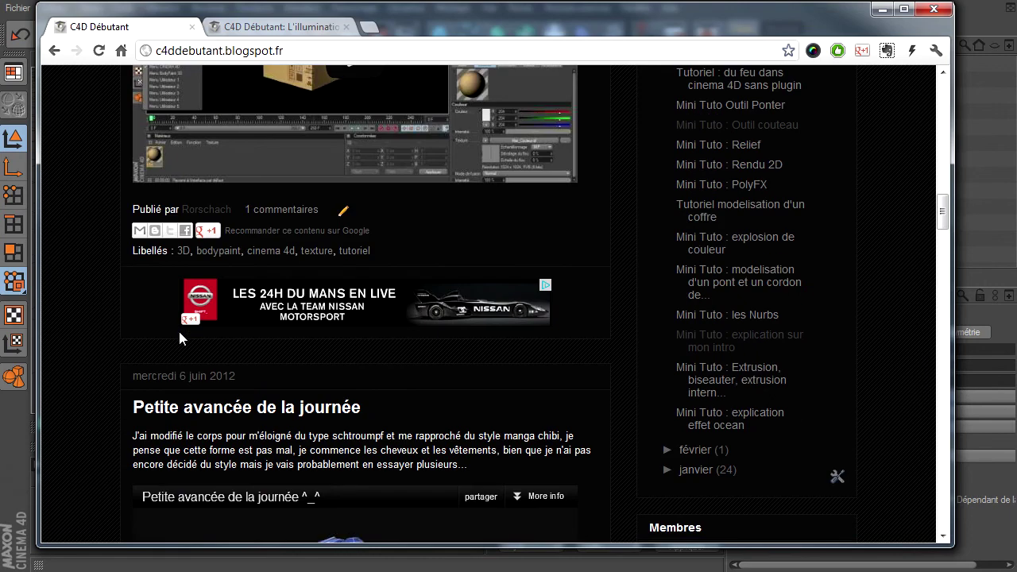
scroll(179, 331, down, 7)
scroll(179, 334, down, 10)
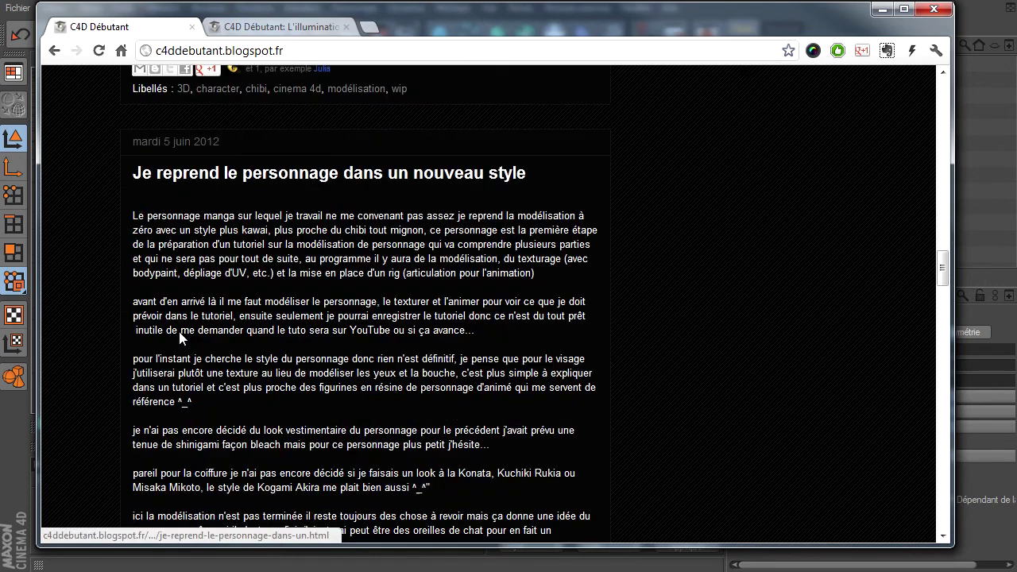
scroll(179, 334, down, 13)
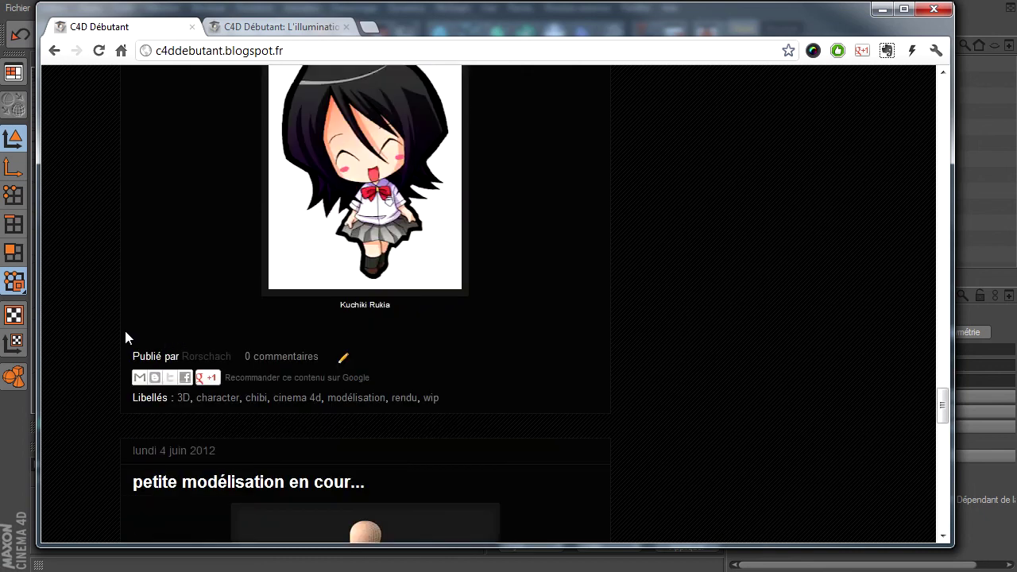
scroll(125, 331, down, 4)
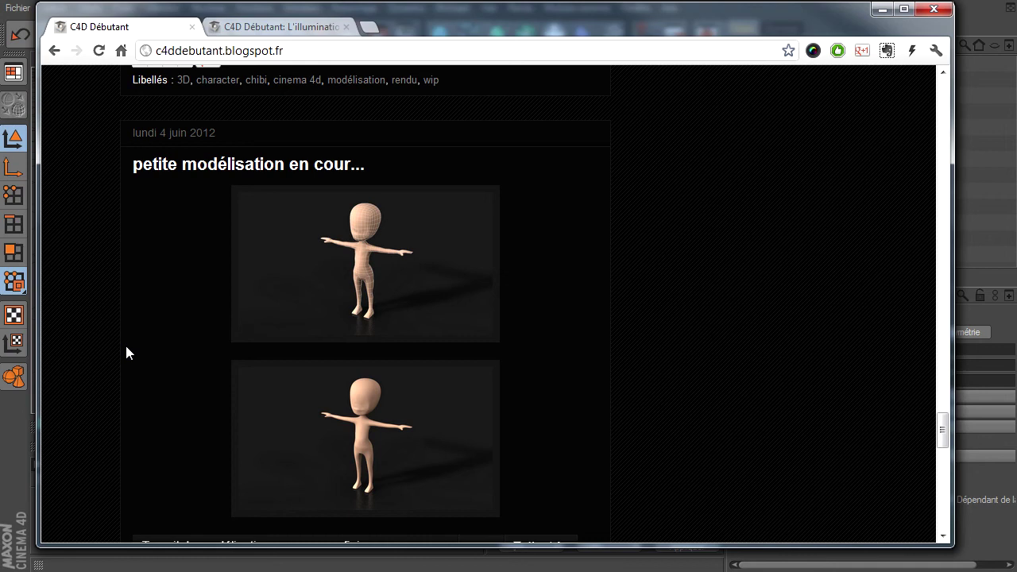
scroll(128, 351, down, 6)
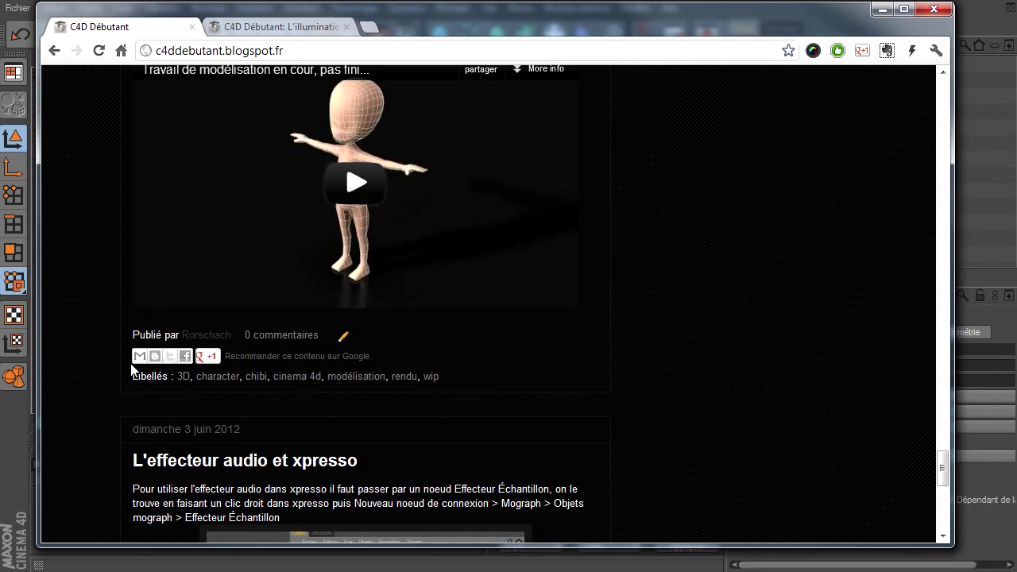
scroll(133, 368, down, 3)
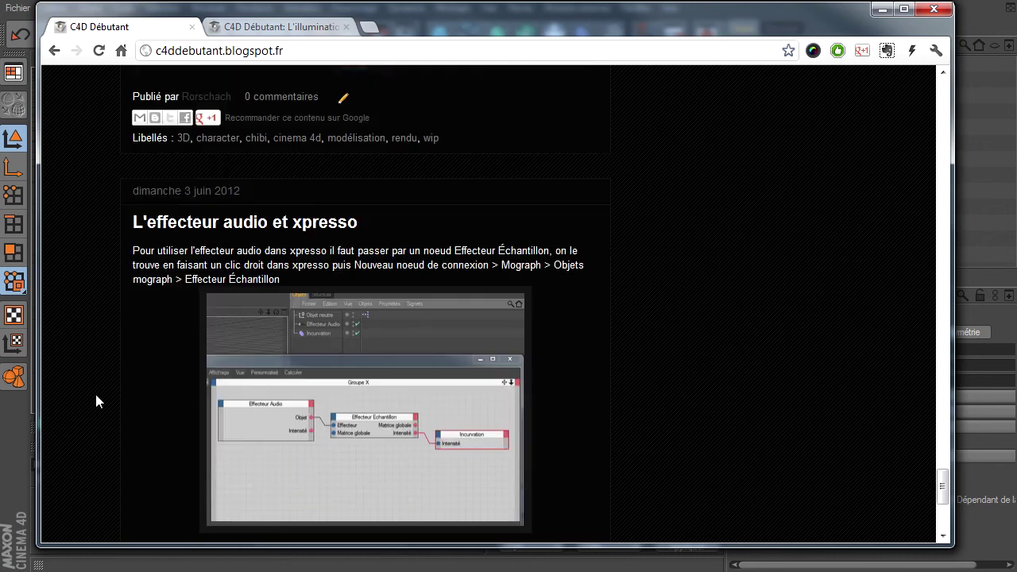
scroll(301, 332, down, 1)
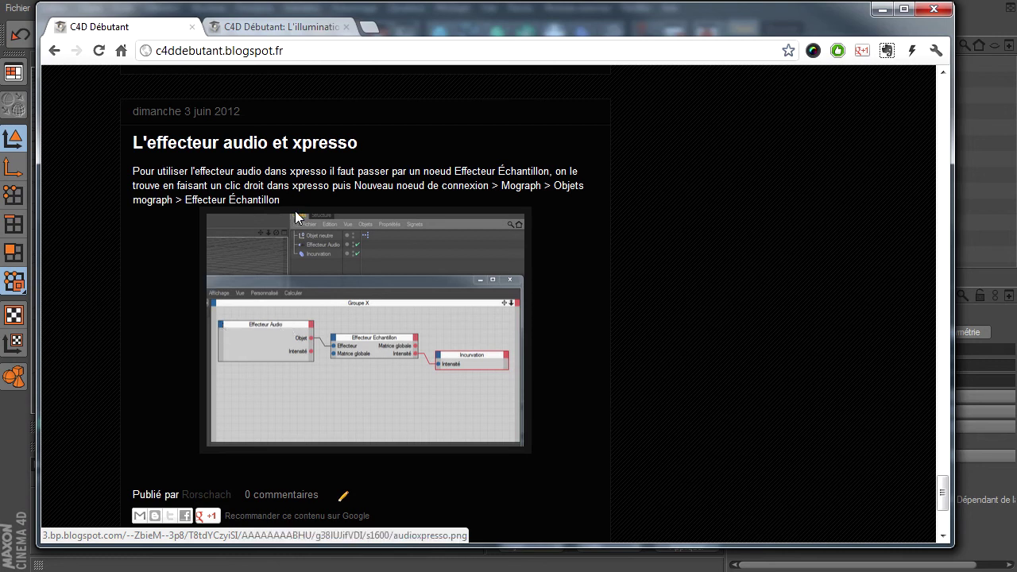
Review the blog article "L'illumination globale n'est pas toujours nécessaire" and its comment section, check the home page's end, and return to Cinema 4D.
click(298, 27)
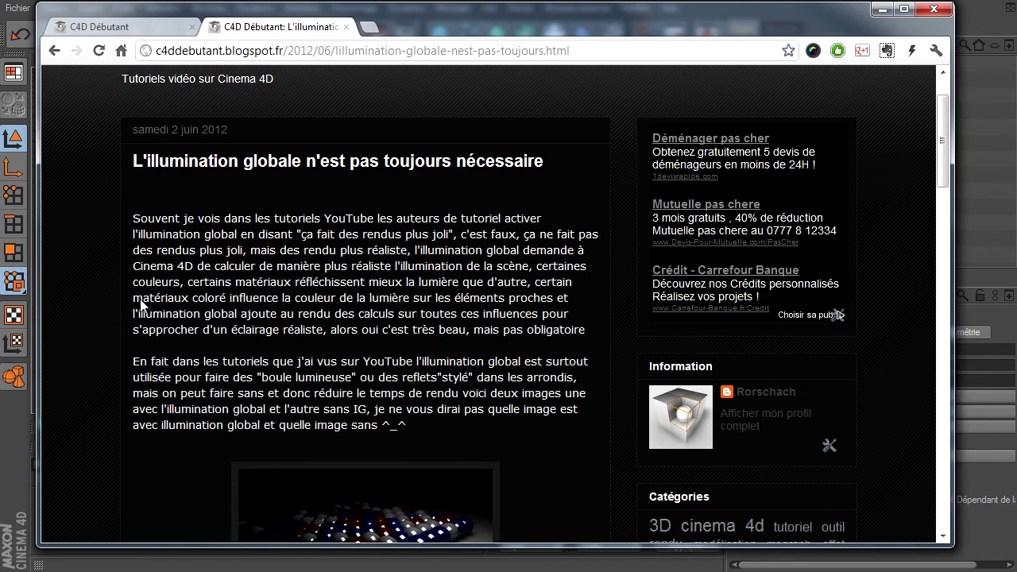
scroll(140, 305, down, 8)
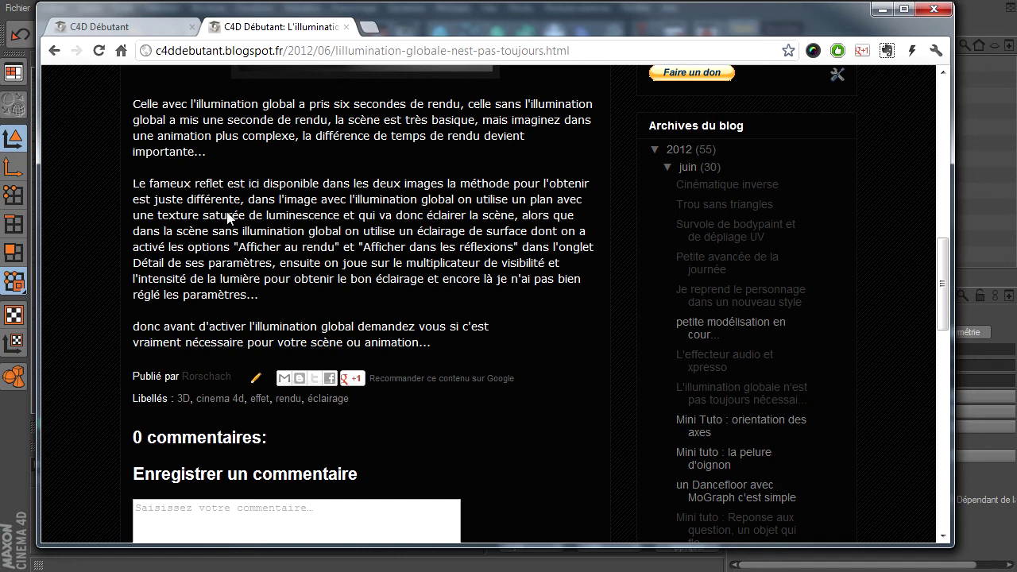
click(154, 24)
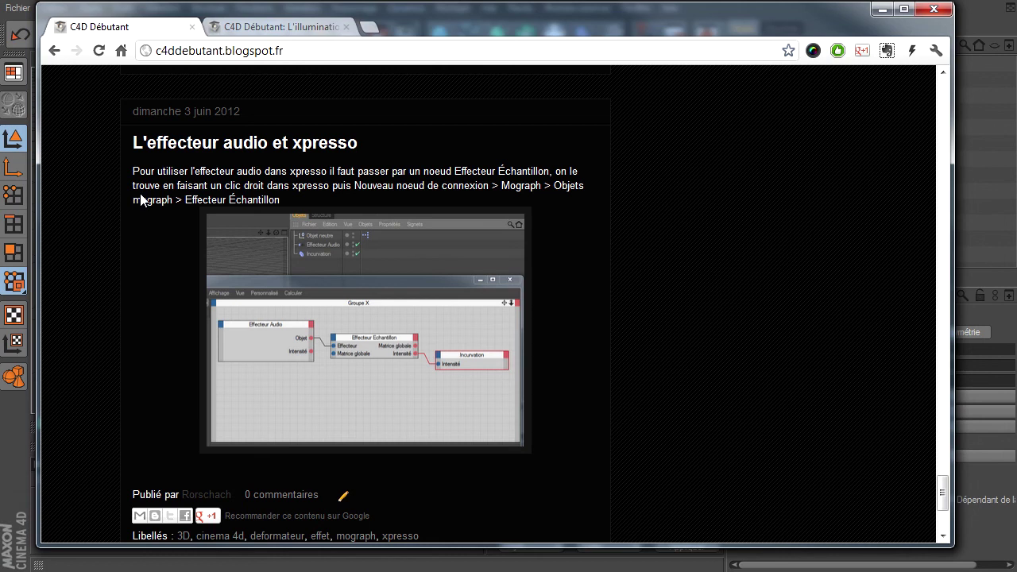
scroll(141, 200, down, 2)
scroll(141, 200, down, 2)
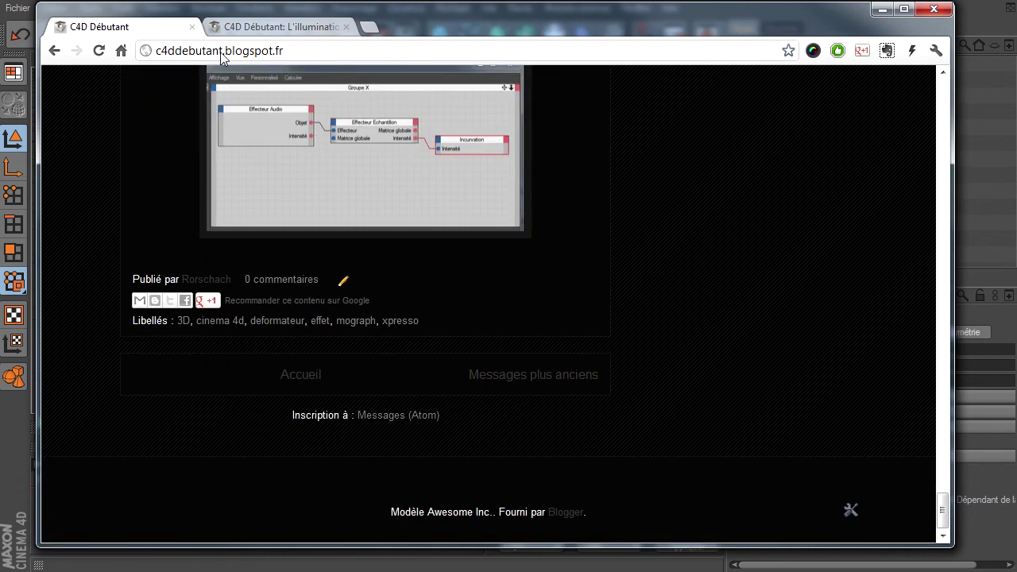
scroll(173, 181, up, 1)
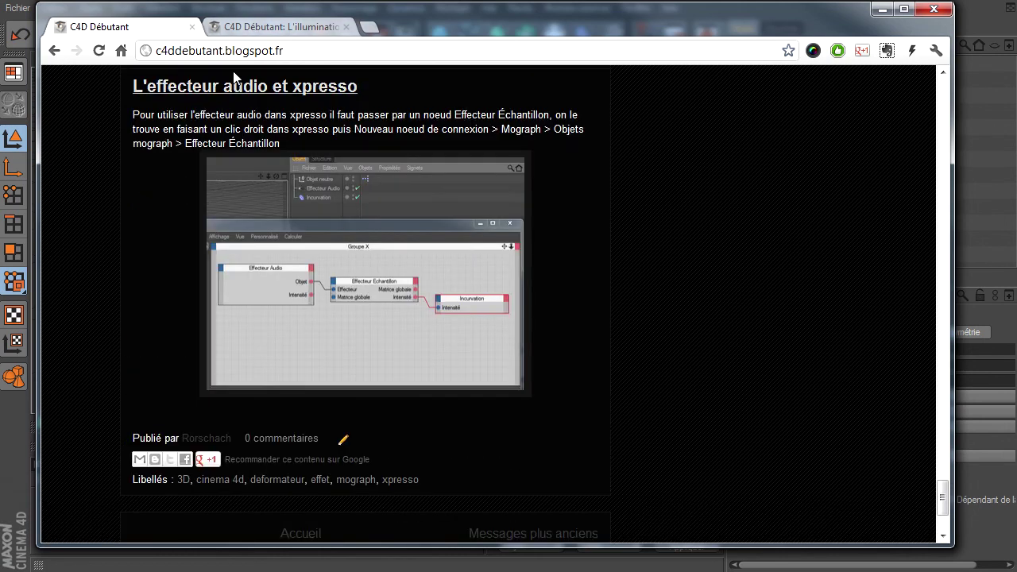
click(249, 25)
scroll(190, 334, down, 1)
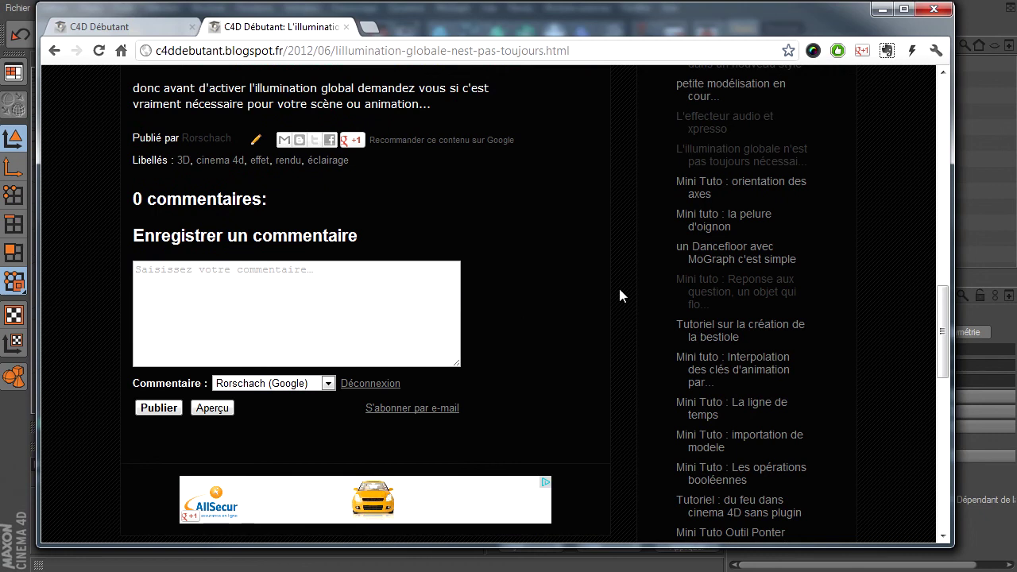
scroll(544, 321, up, 2)
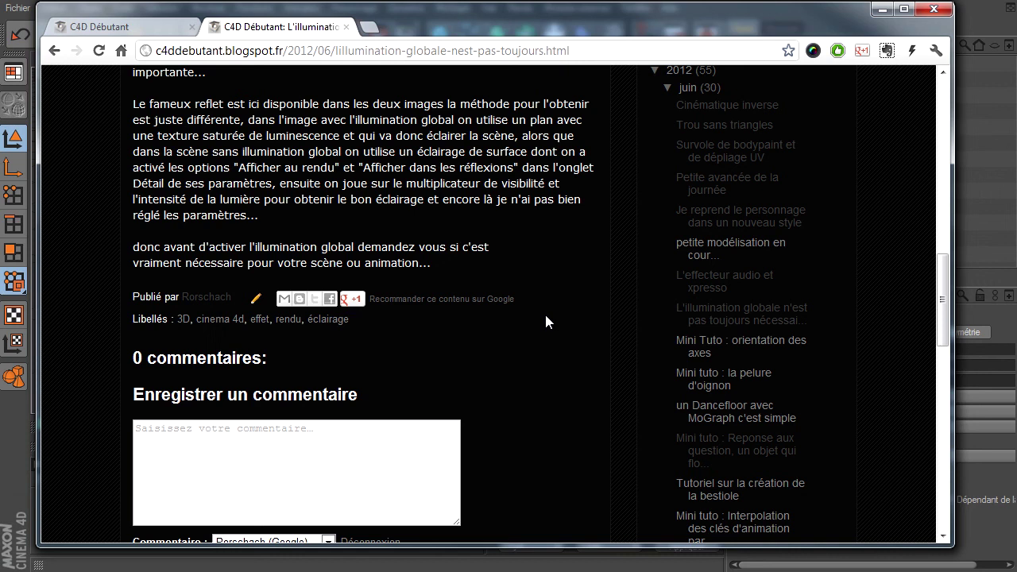
click(883, 9)
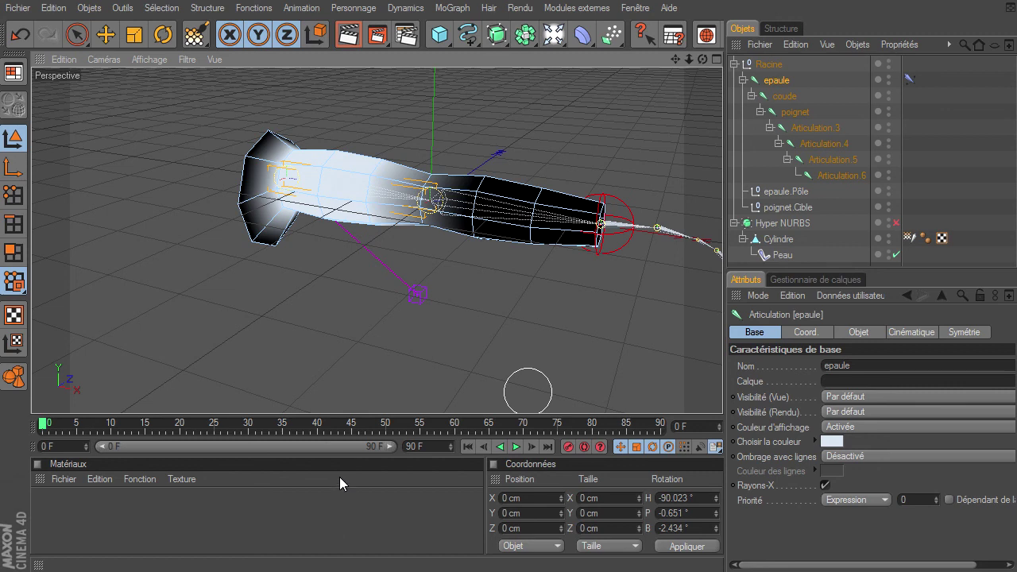
click(323, 514)
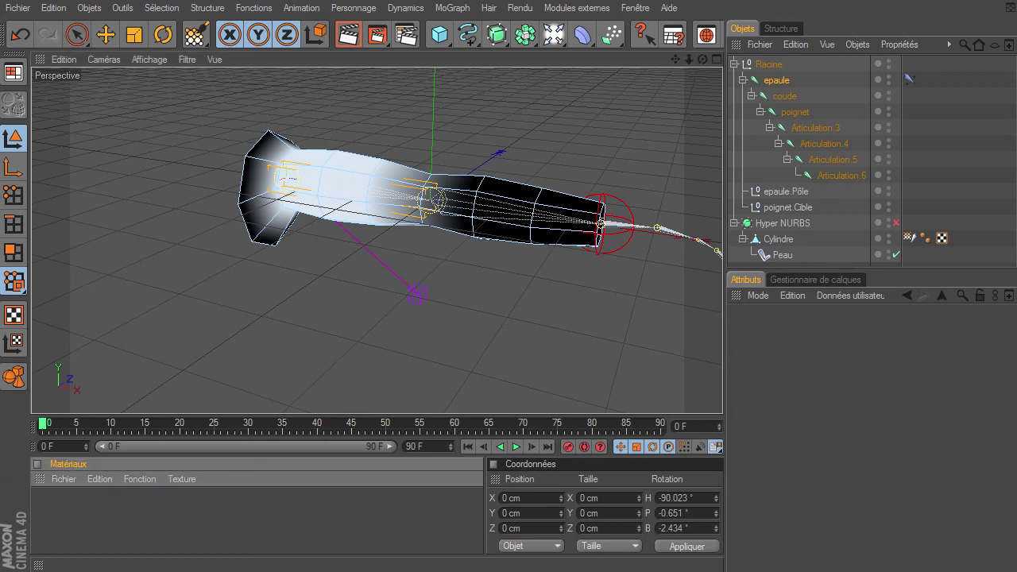